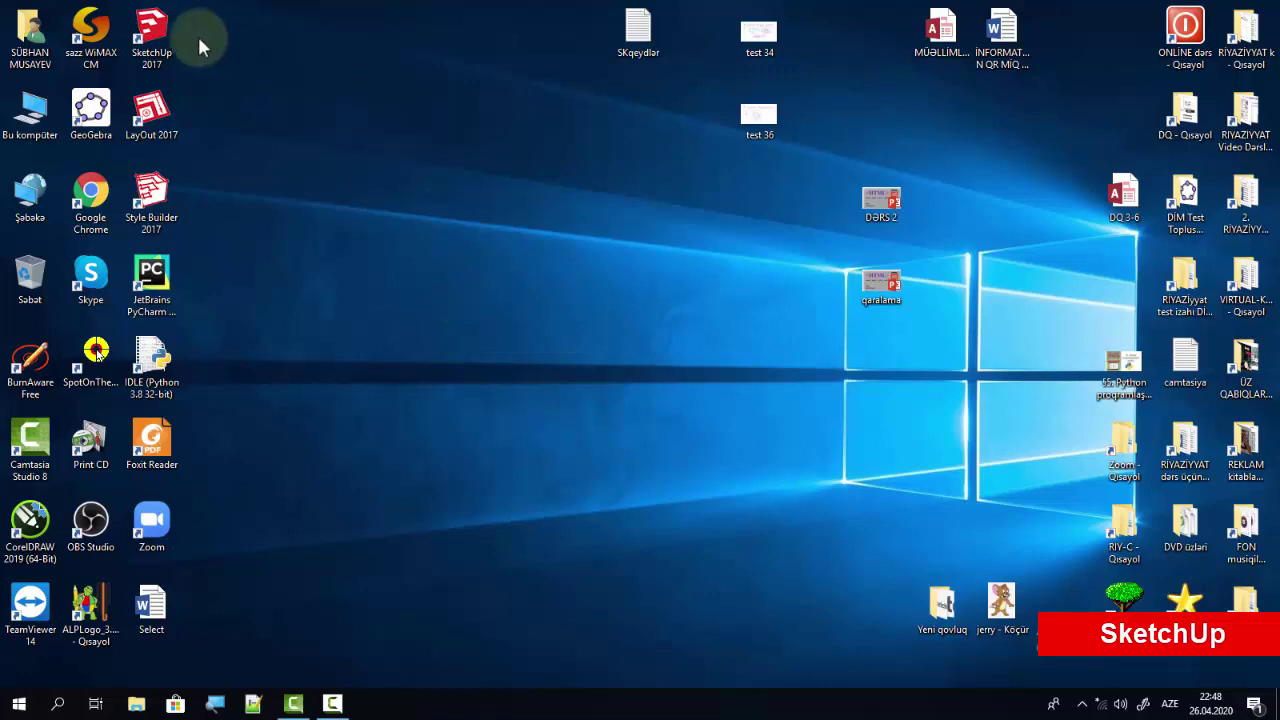
# Launch SketchUp Make 2017 from its desktop icon to open the Welcome window.
pyautogui.doubleClick(160, 33)
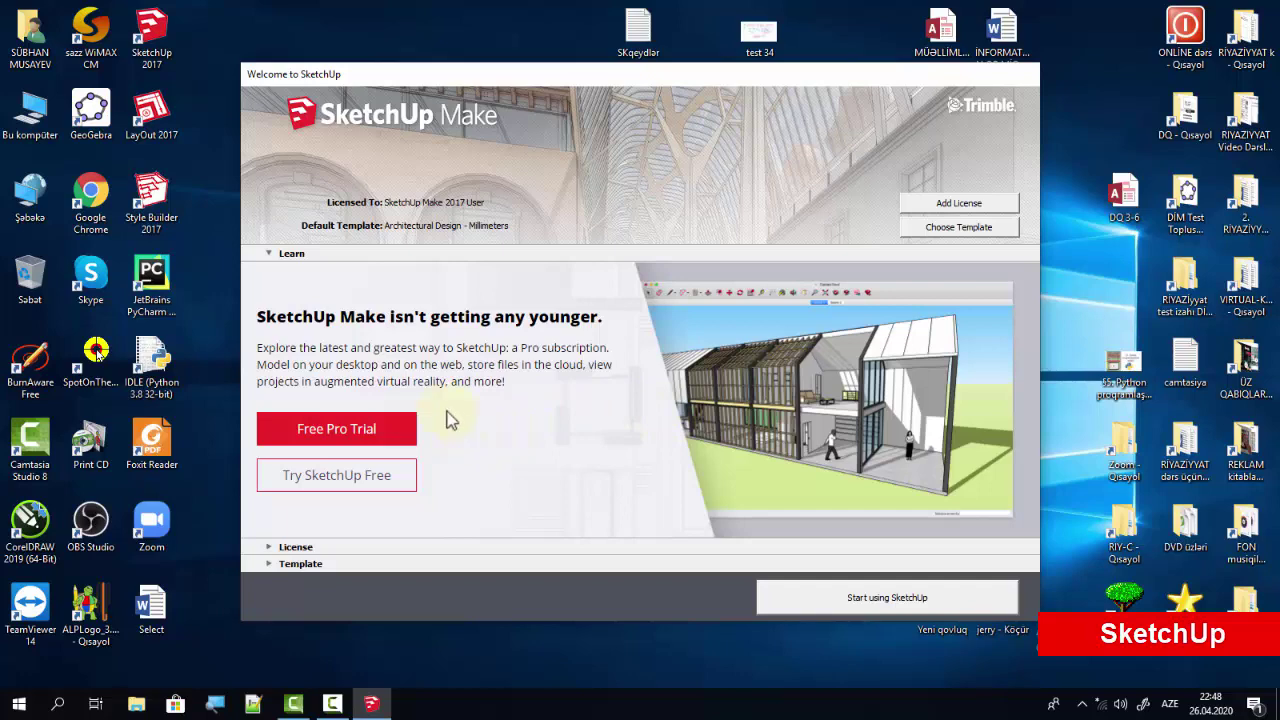
# Start a new model from the Architectural Design - Millimeters template.
pyautogui.click(268, 564)
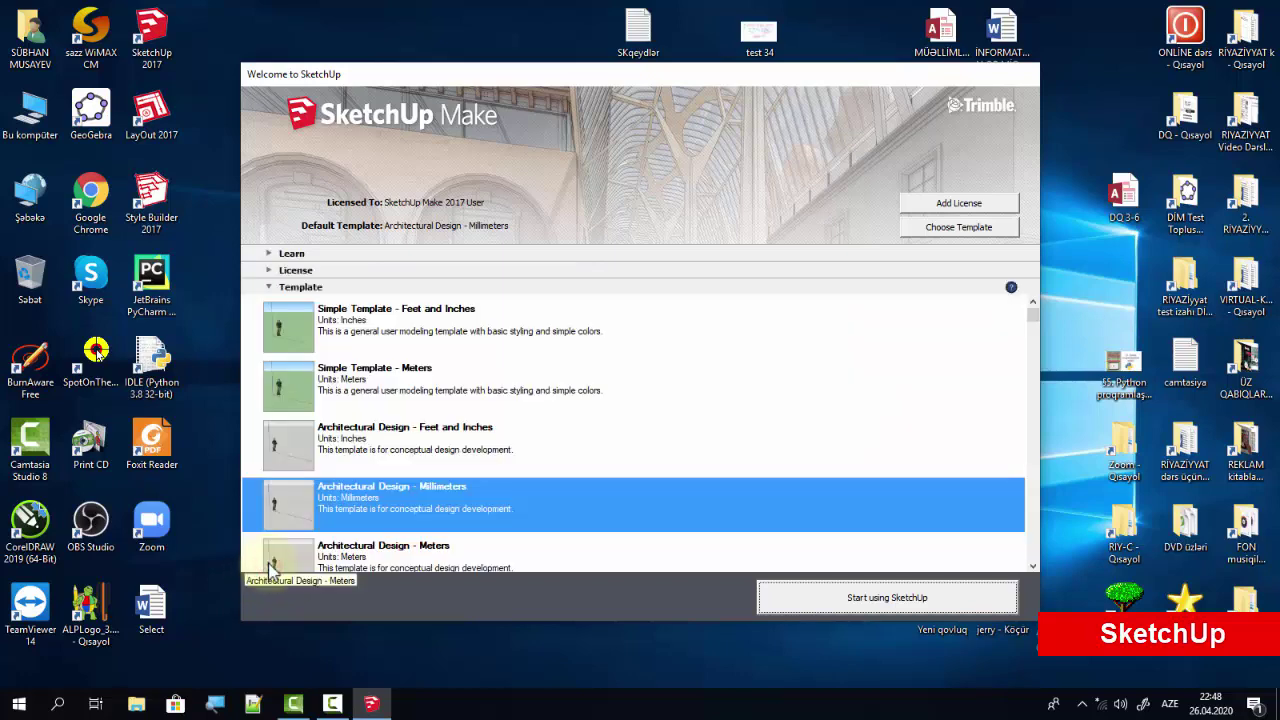
pyautogui.scroll(-5, 586, 455)
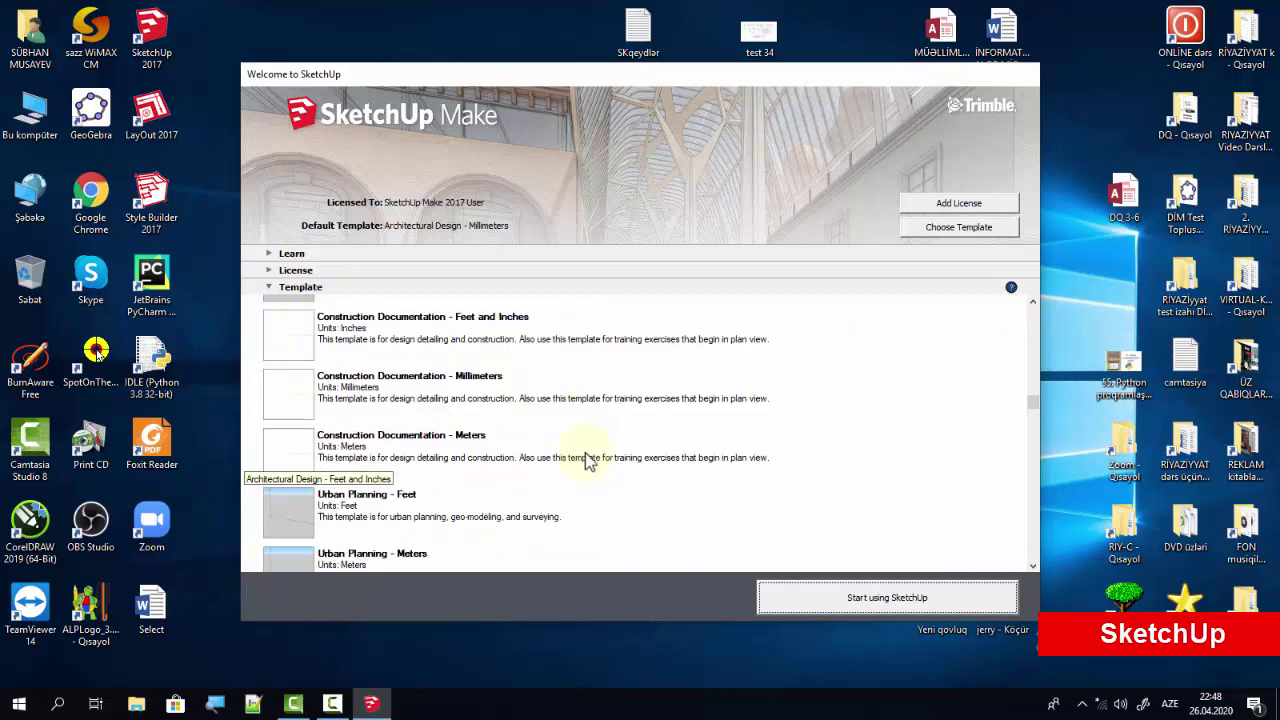
pyautogui.scroll(-5, 586, 455)
pyautogui.scroll(1, 586, 455)
pyautogui.scroll(10, 586, 455)
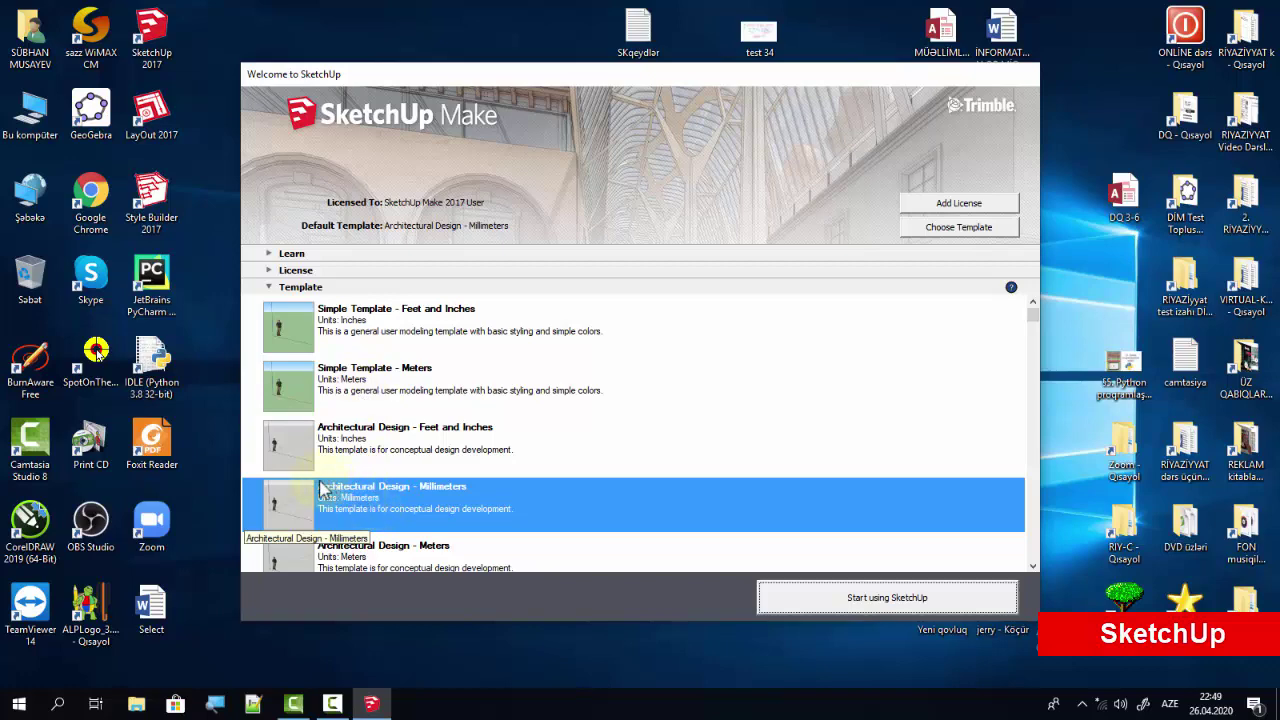
pyautogui.click(877, 604)
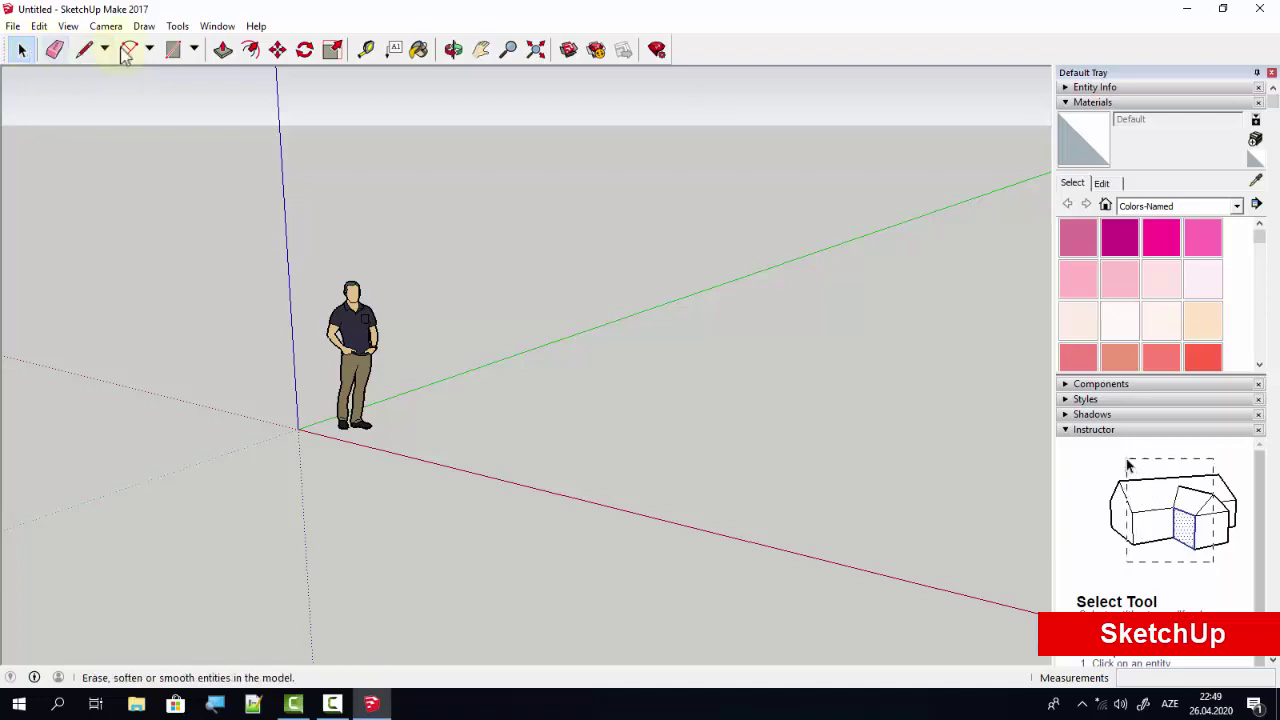
# Turn on the Large Tool Set toolbar from the toolbar context menu.
pyautogui.click(194, 50)
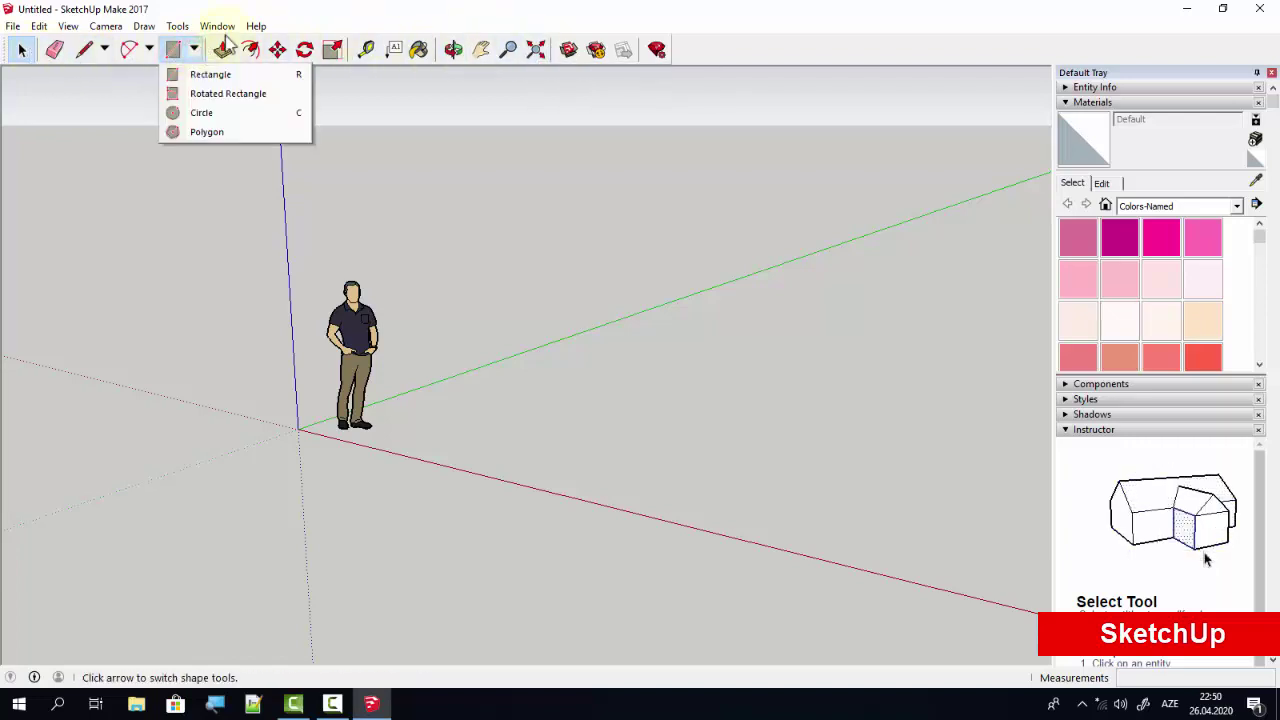
pyautogui.rightClick(708, 51)
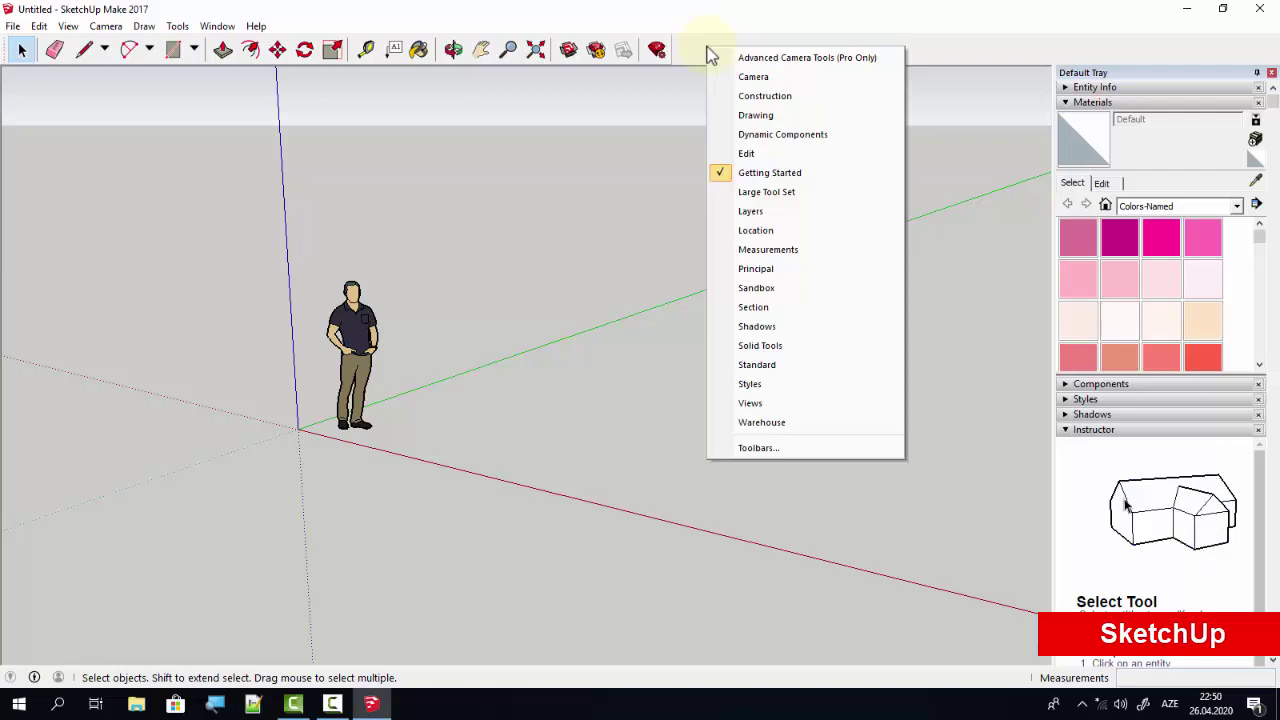
pyautogui.click(806, 194)
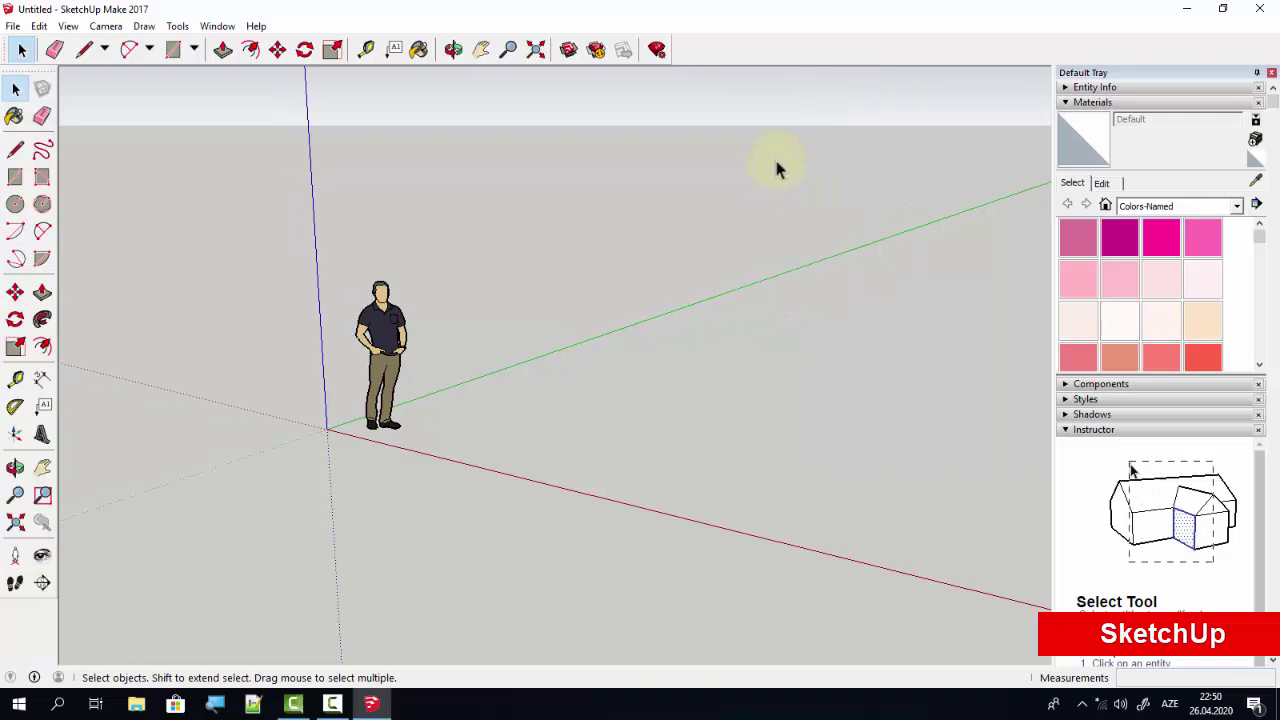
pyautogui.rightClick(712, 51)
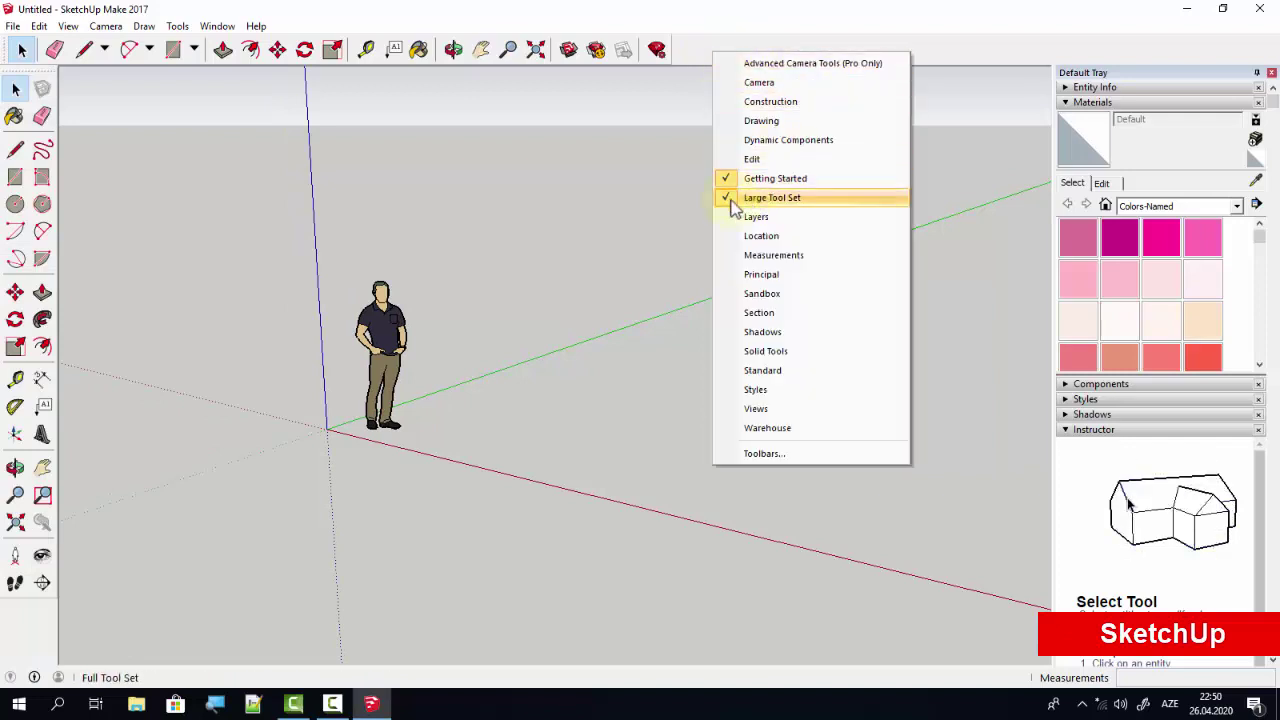
pyautogui.click(578, 161)
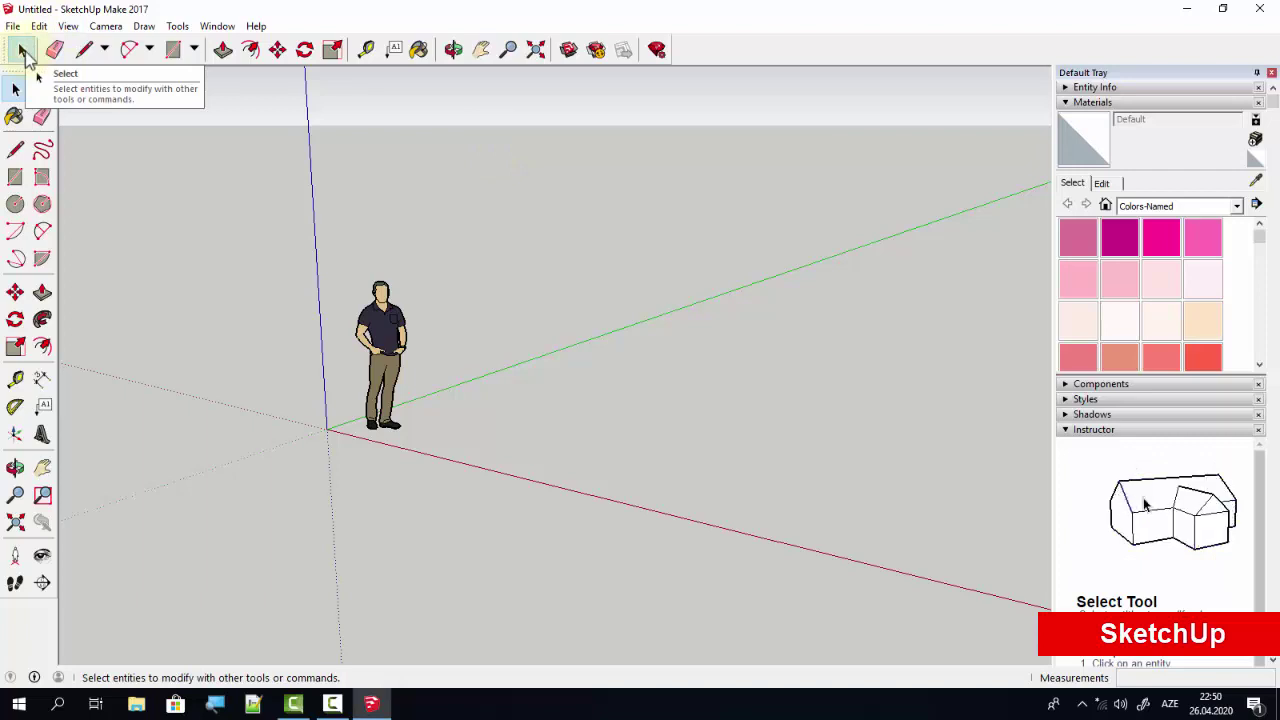
# Move the standing figure about 7276 mm along the green axis, away from the origin.
pyautogui.click(380, 300)
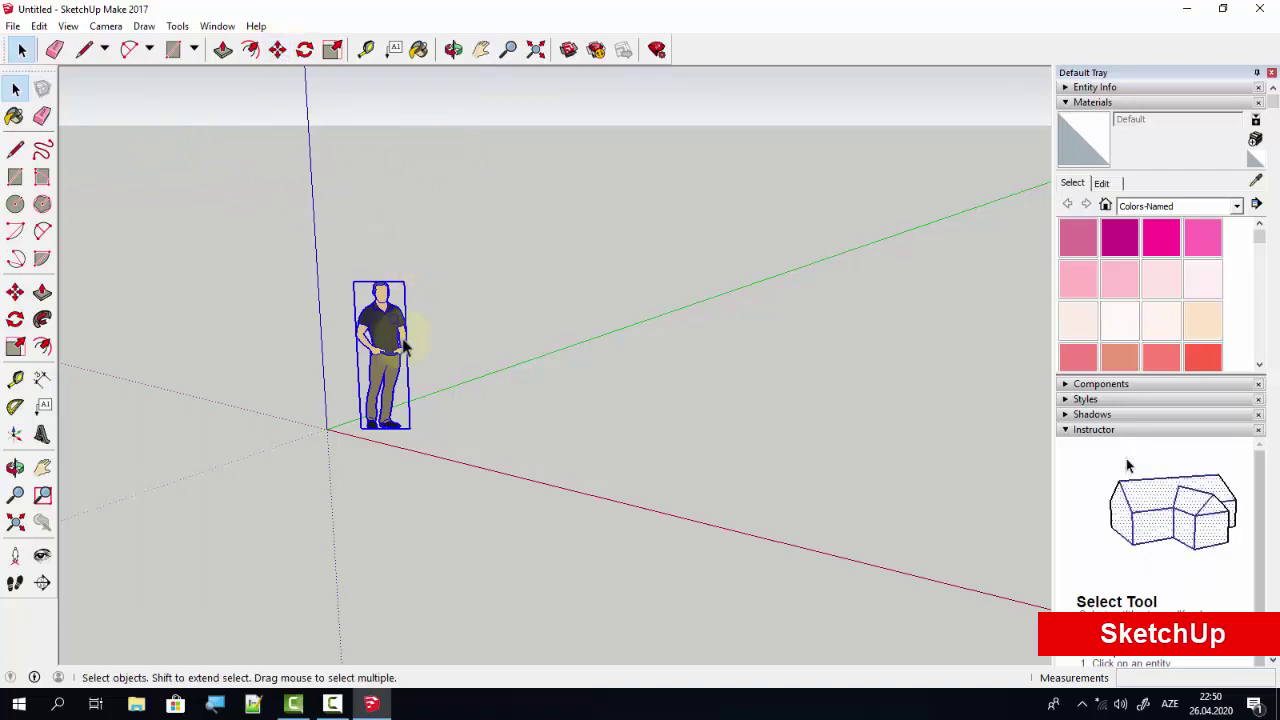
pyautogui.click(279, 51)
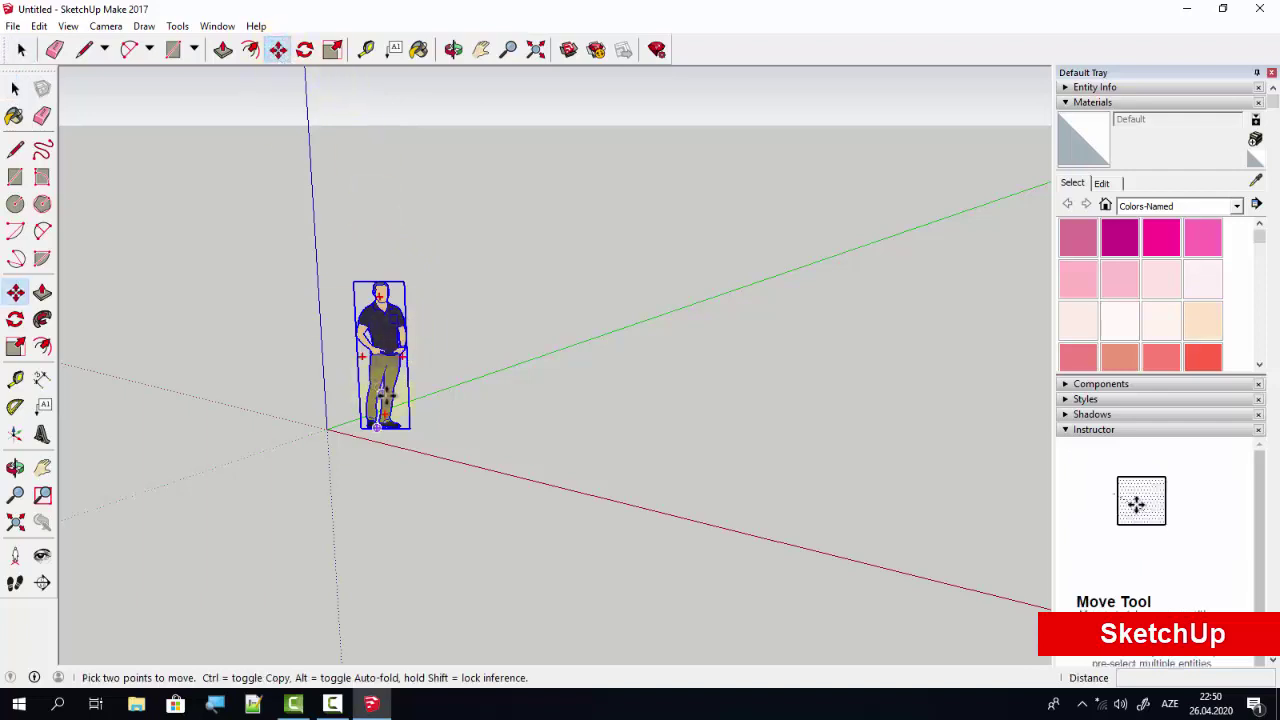
pyautogui.click(390, 368)
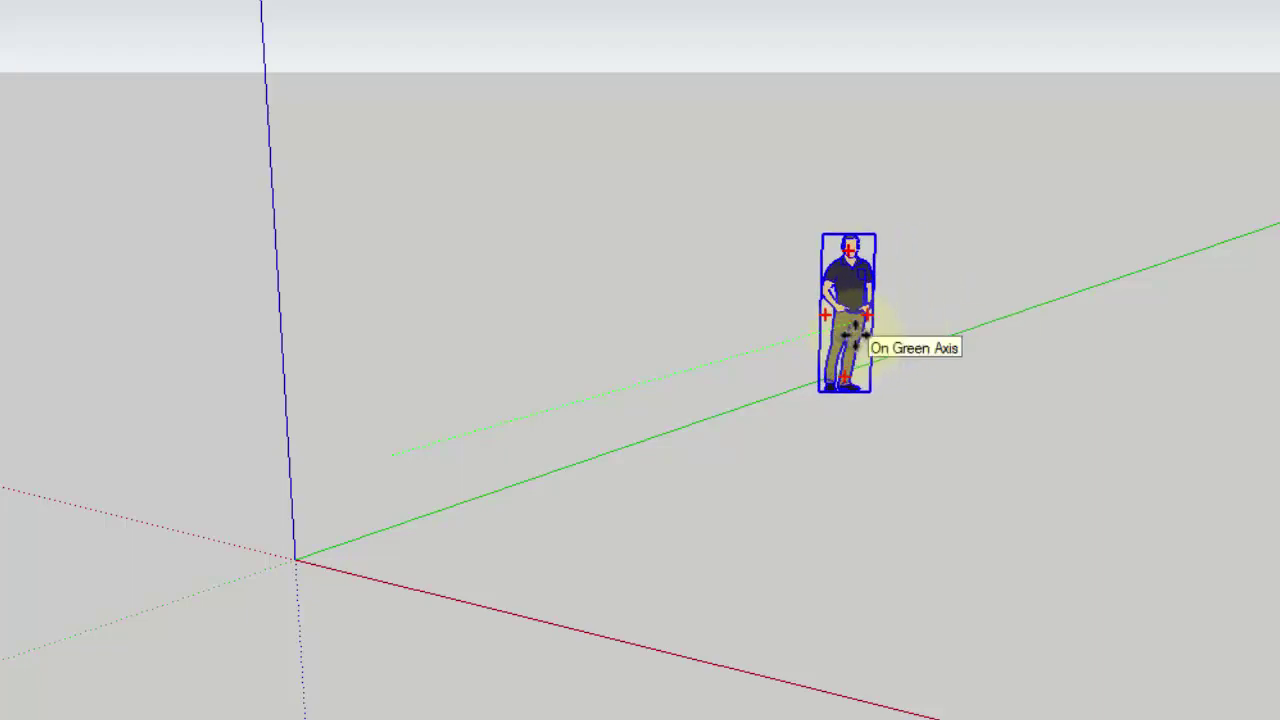
pyautogui.click(856, 332)
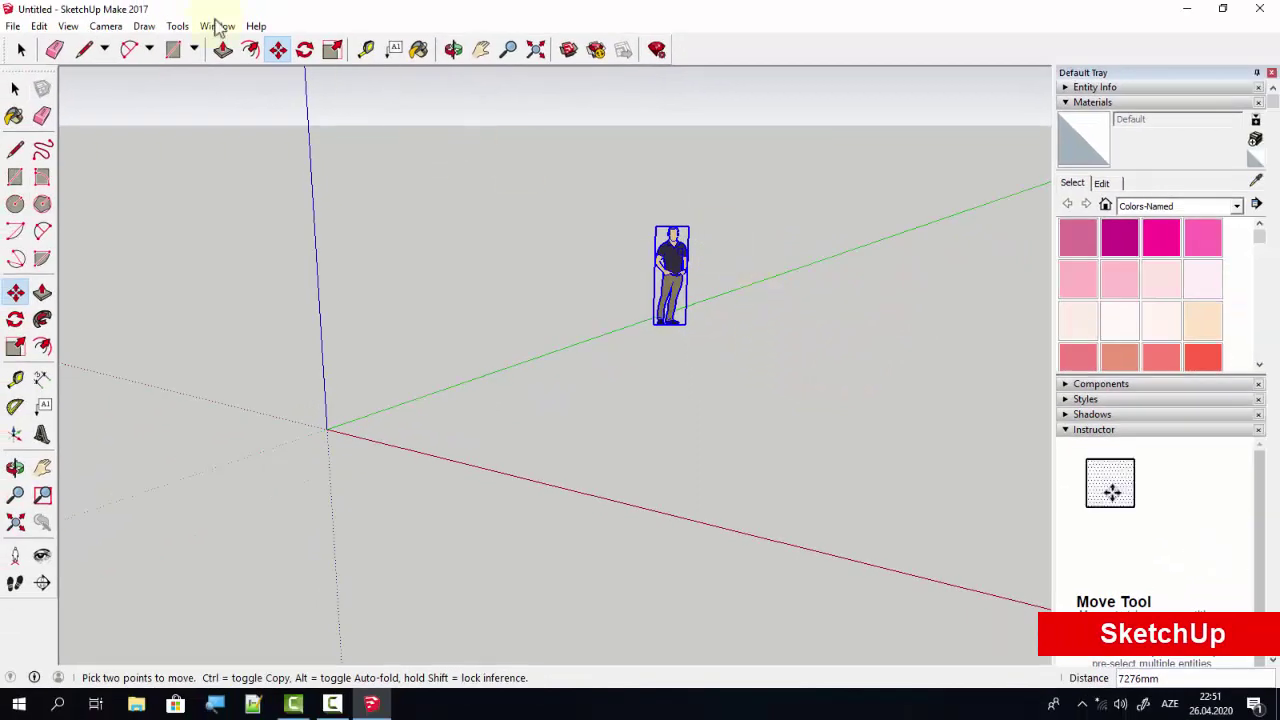
# Draw a 4000;6000 mm rectangular footprint anchored at the origin with the Rectangle tool.
pyautogui.click(26, 48)
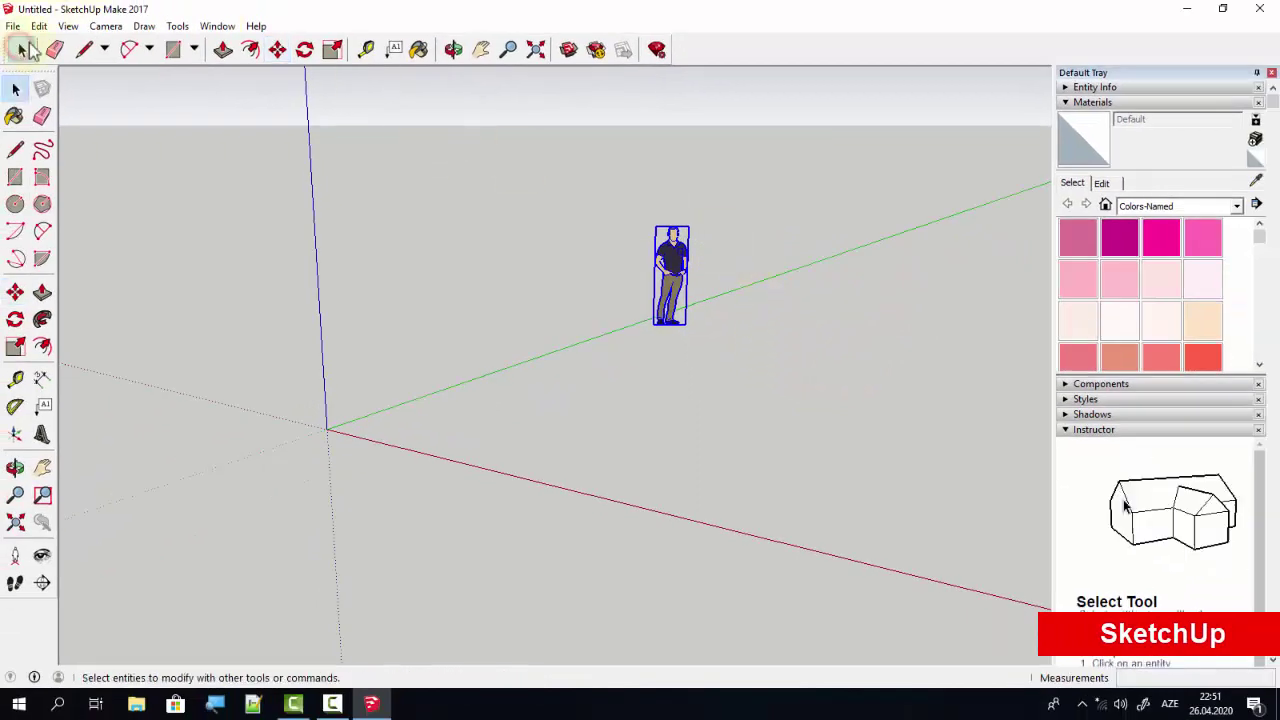
pyautogui.click(194, 50)
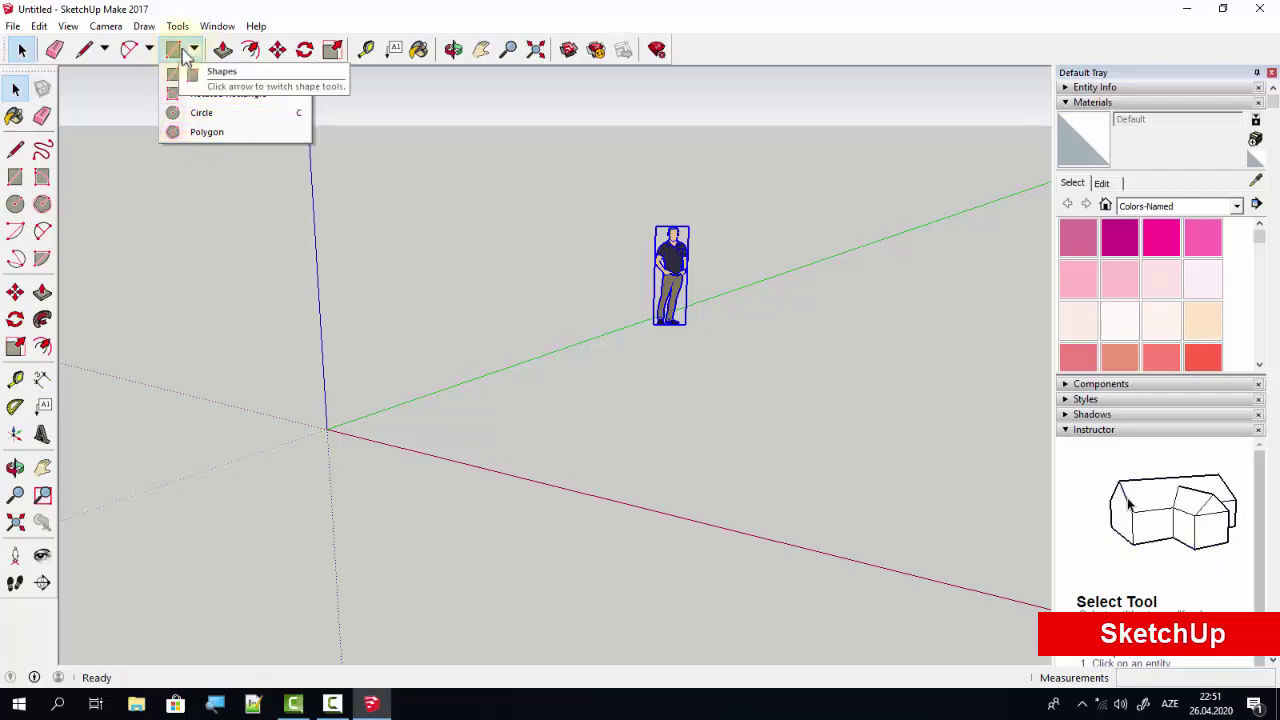
pyautogui.click(15, 182)
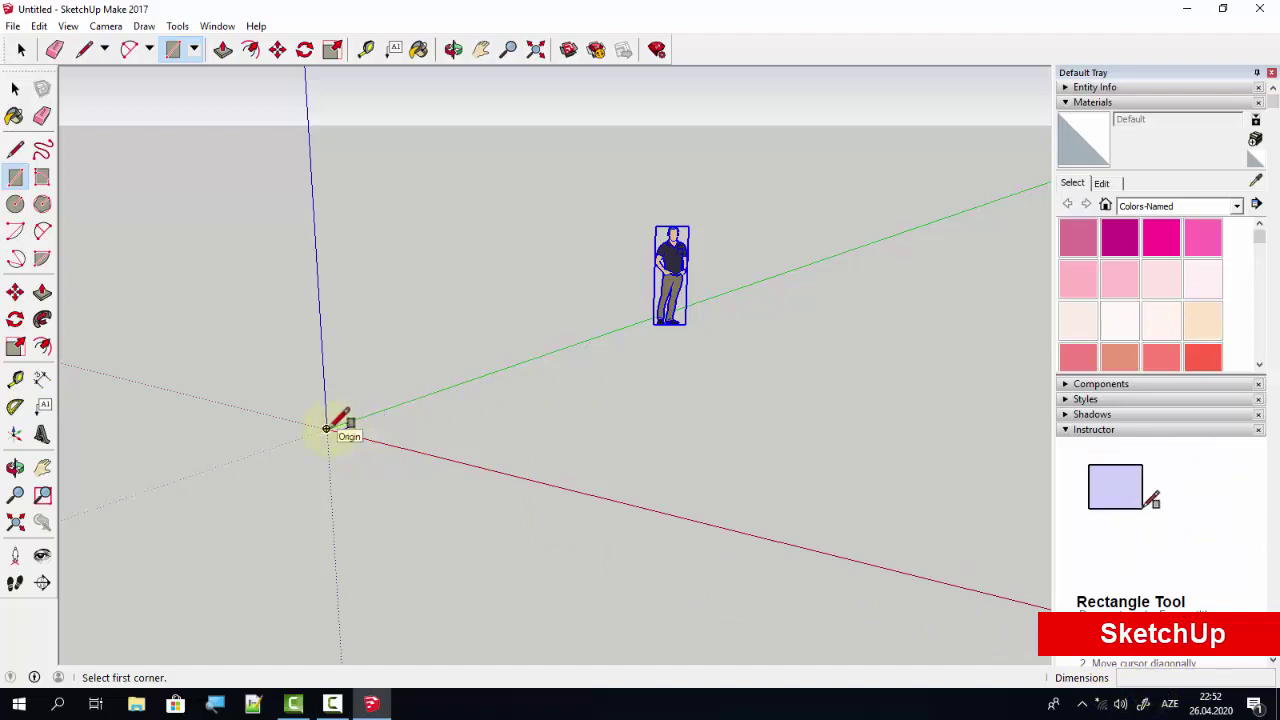
pyautogui.click(326, 428)
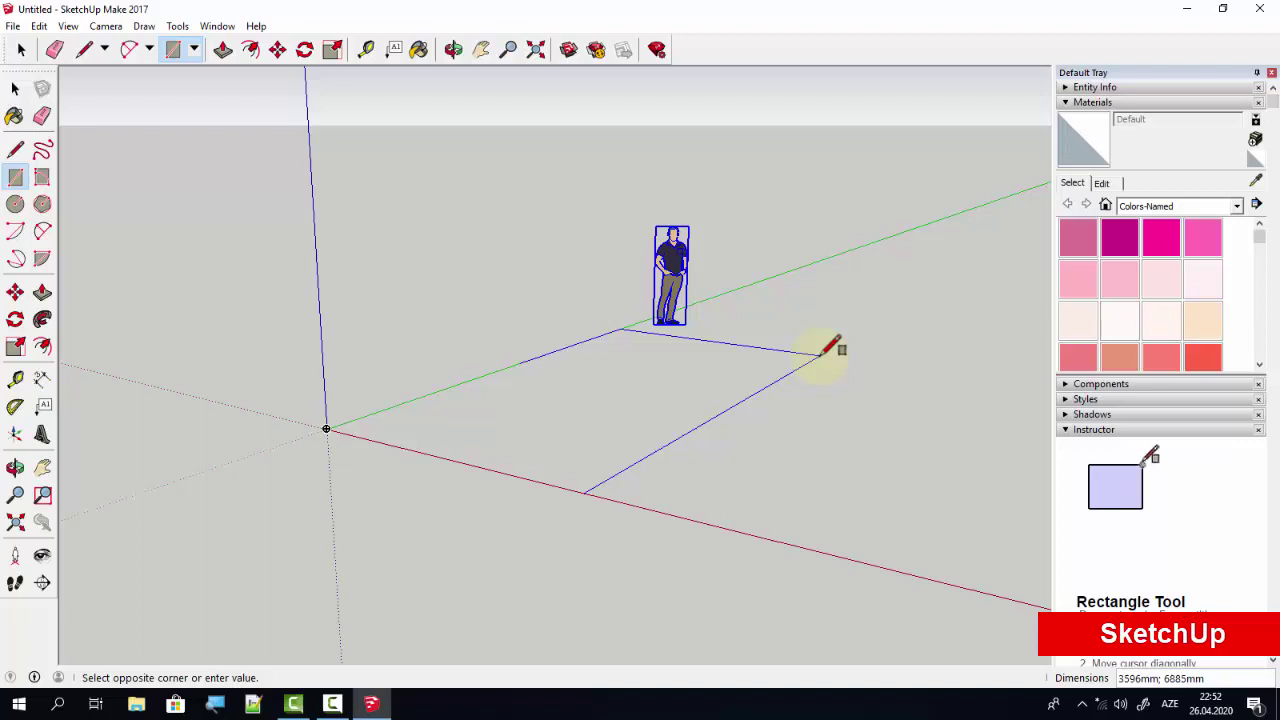
pyautogui.click(820, 354)
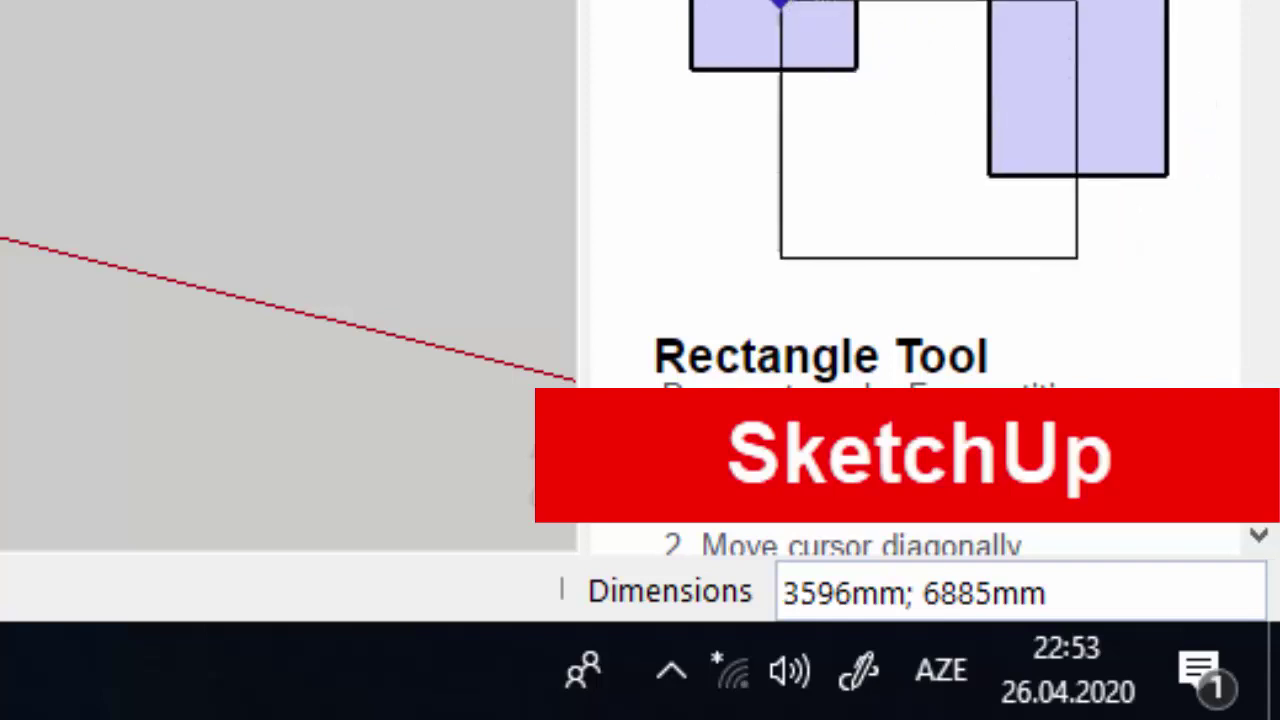
pyautogui.write('400')
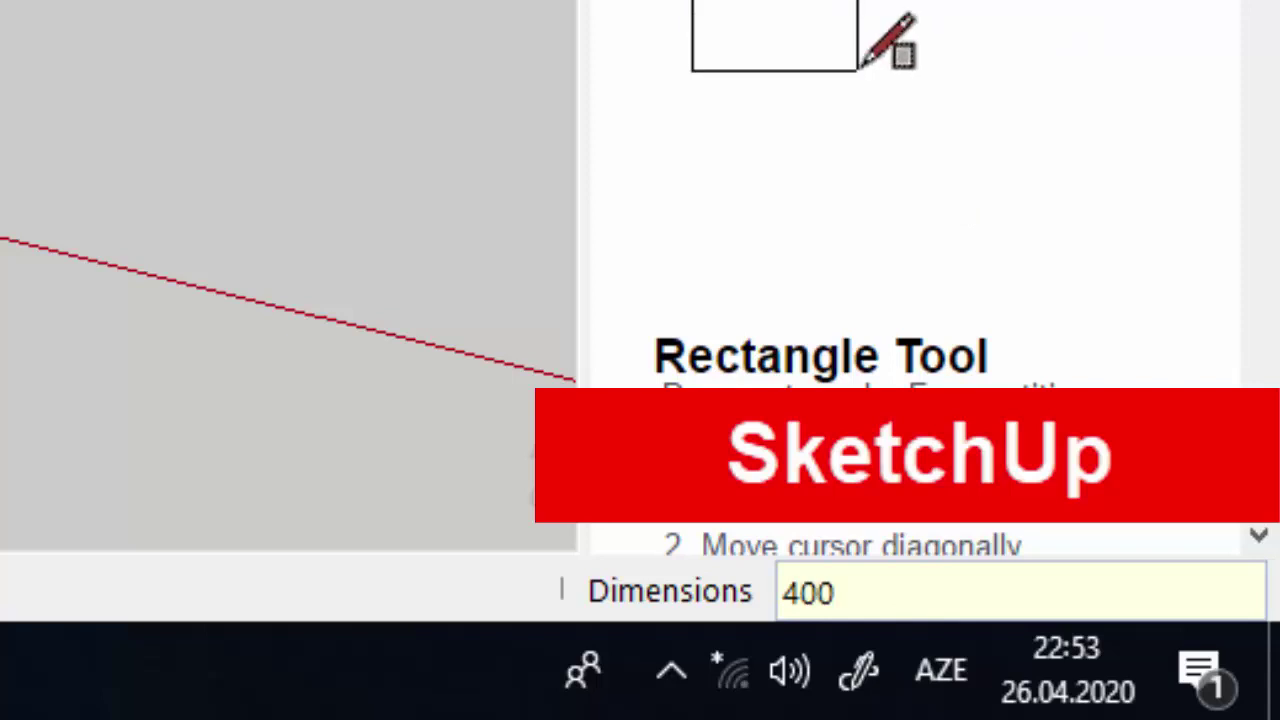
pyautogui.write('0;')
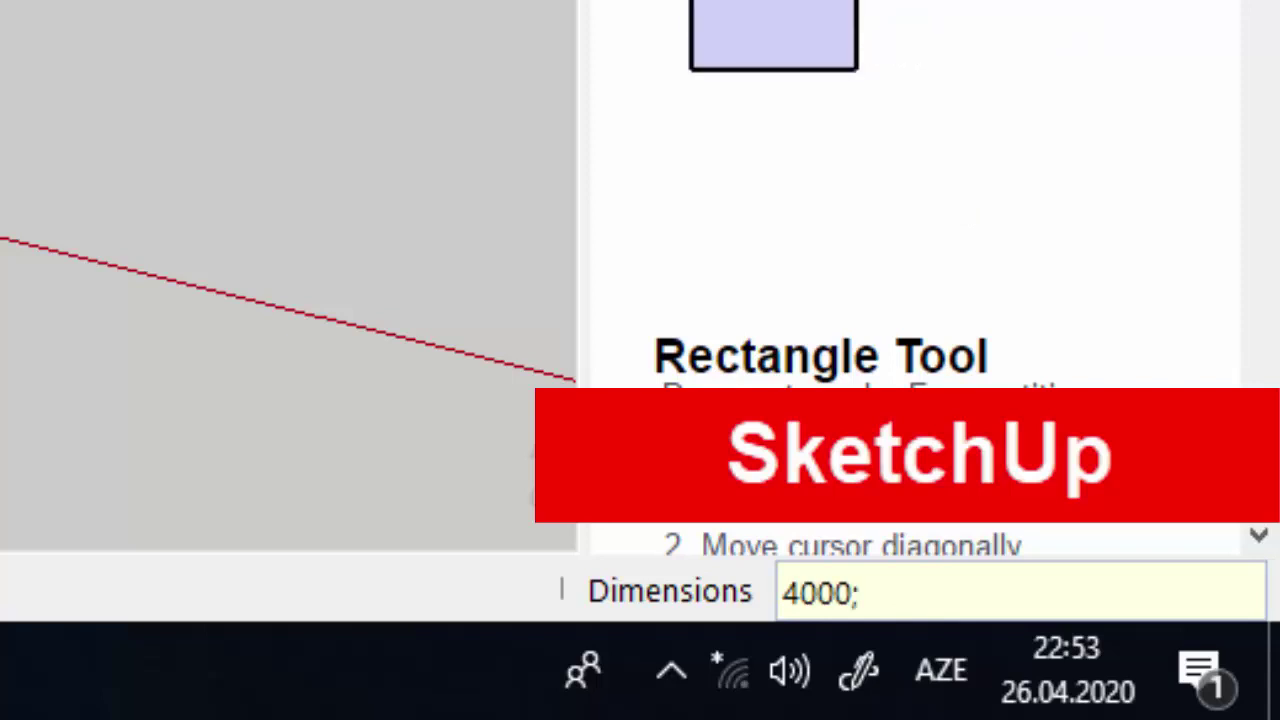
pyautogui.write('6000')
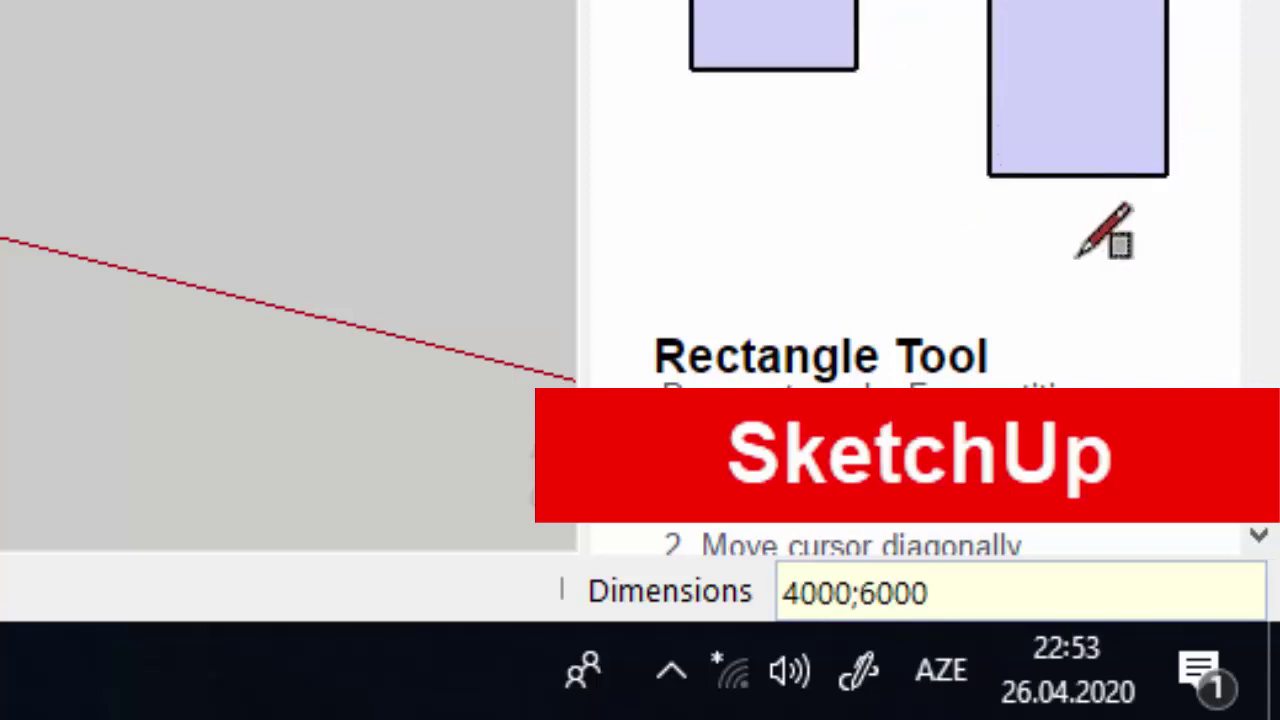
pyautogui.press('Return')
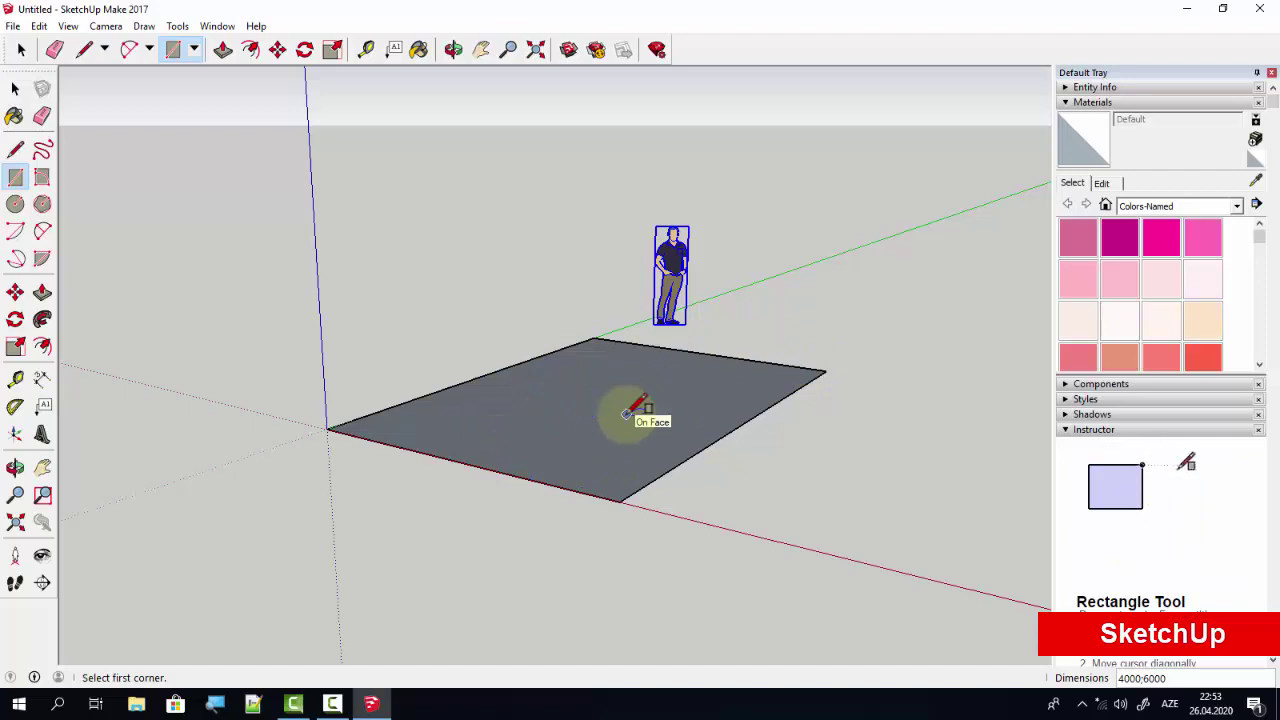
# Push/pull the rectangle face up 3000 mm into a solid box.
pyautogui.click(223, 50)
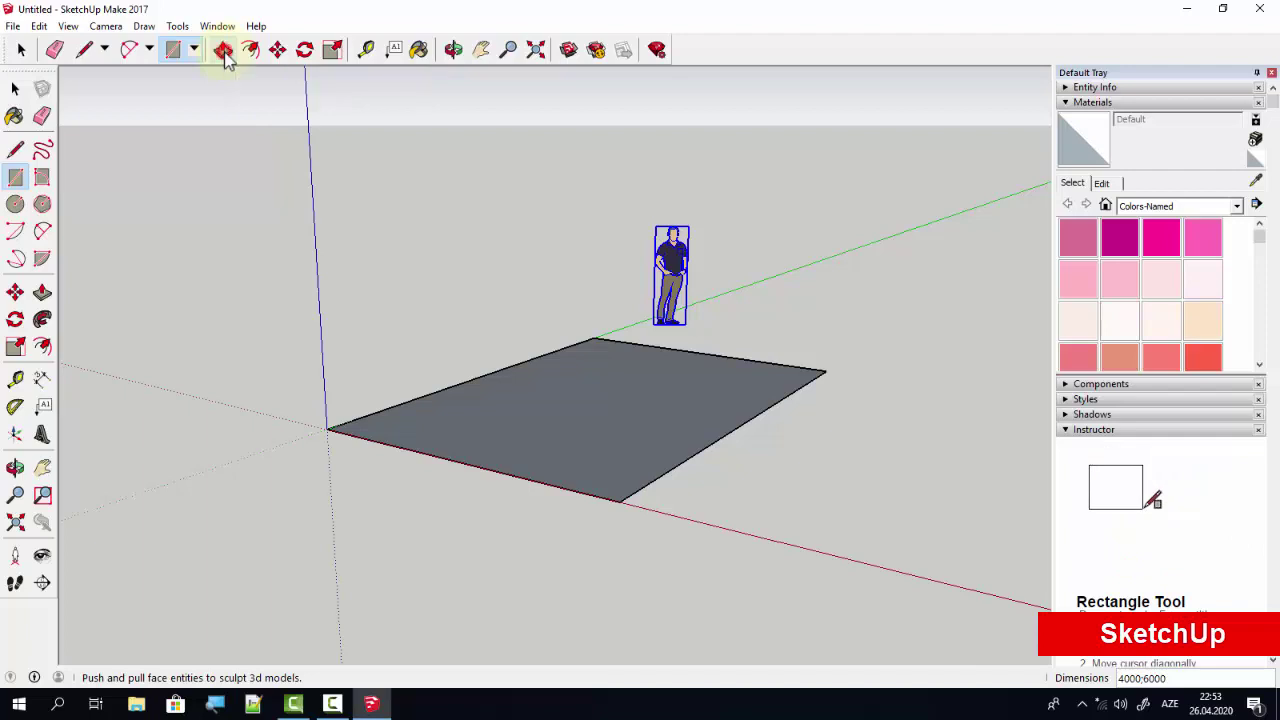
pyautogui.click(600, 402)
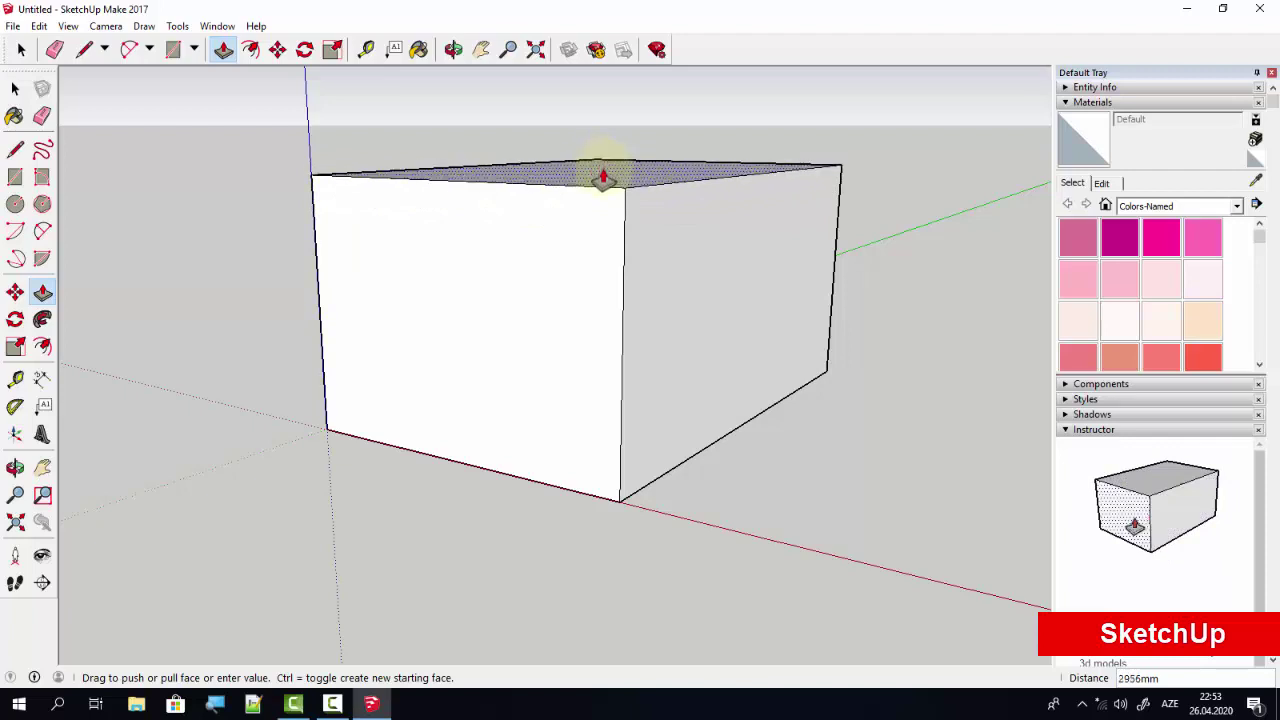
pyautogui.click(603, 178)
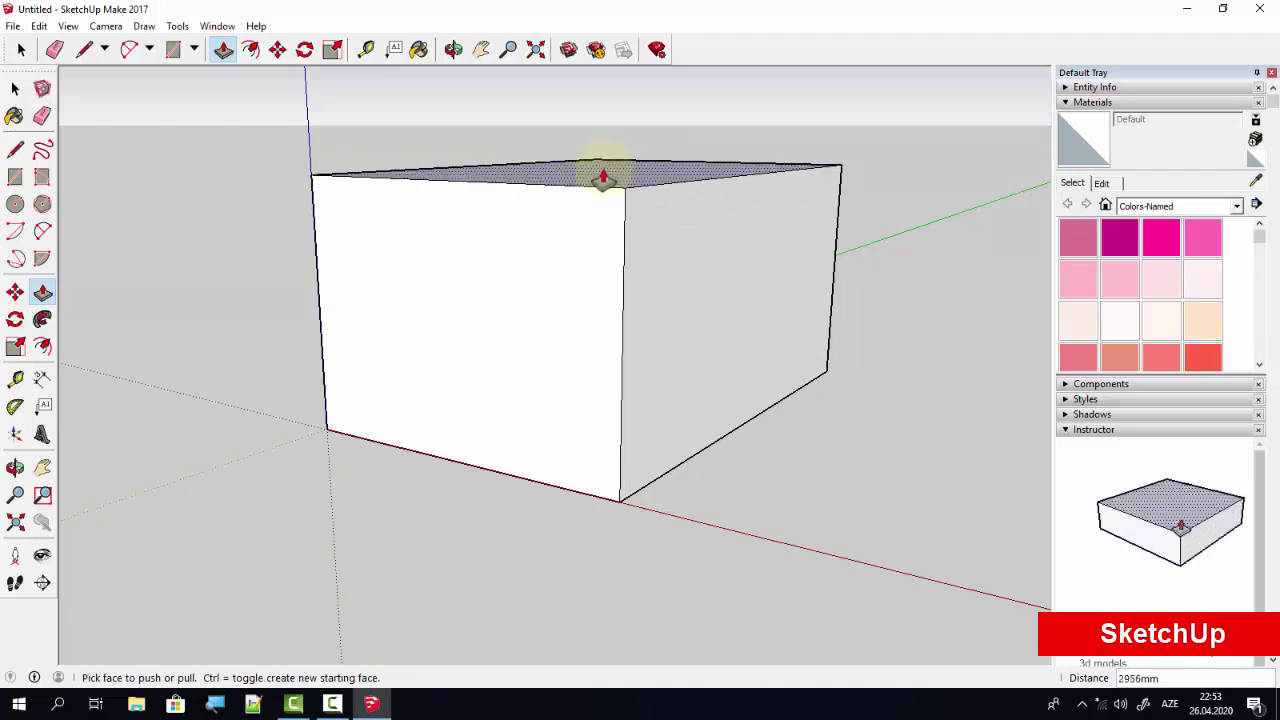
pyautogui.write('3000')
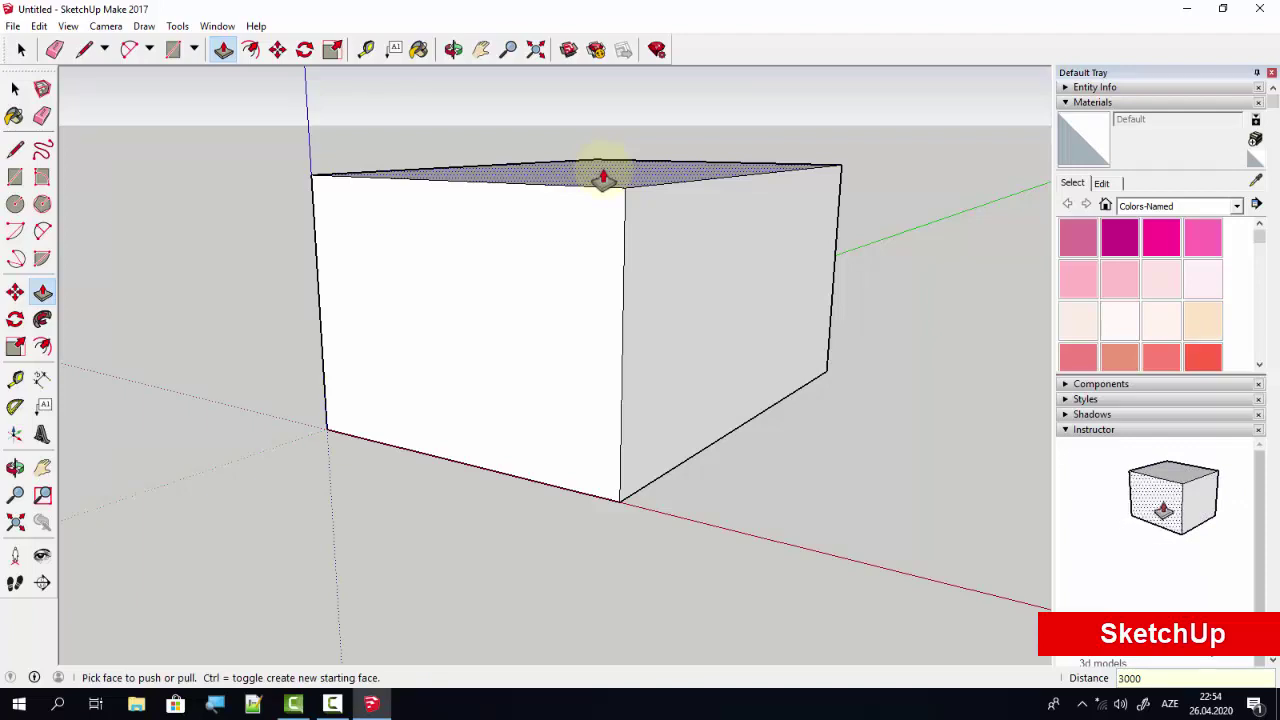
pyautogui.click(603, 178)
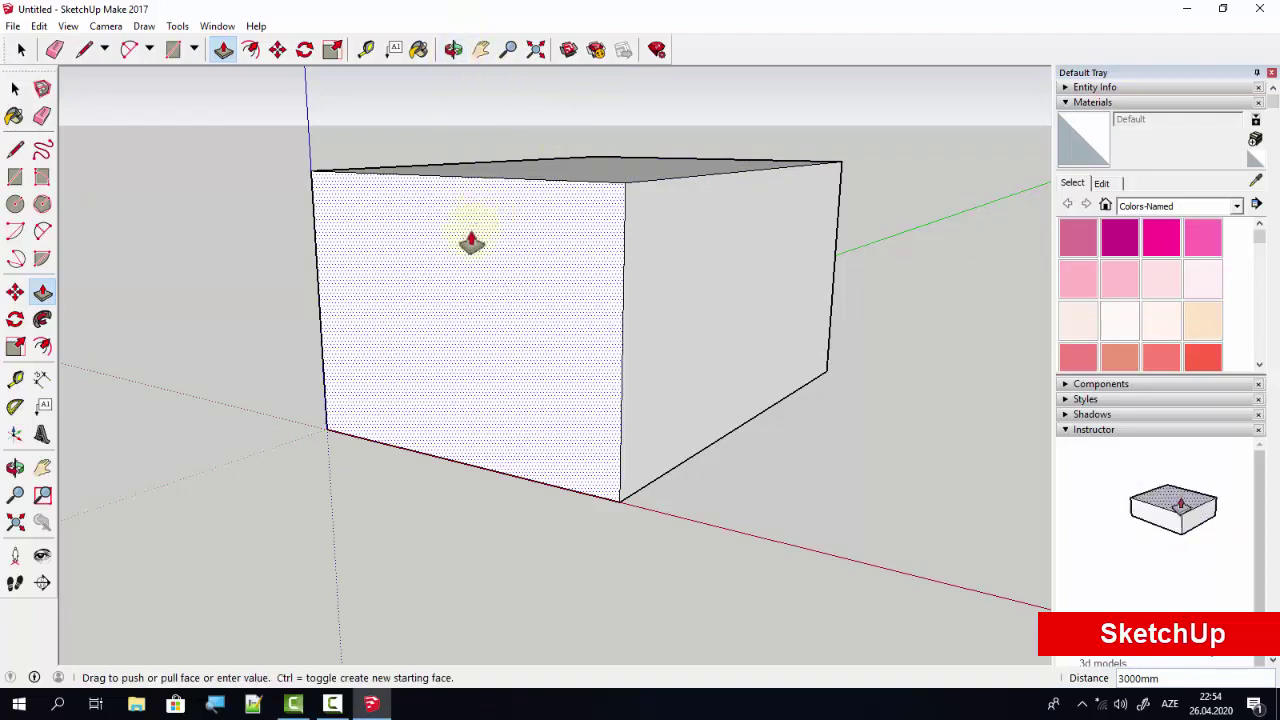
# Orbit under and around the box and zoom in and out to inspect it.
pyautogui.press('o')
pyautogui.moveTo(466, 240); pyautogui.dragTo(468, 234)
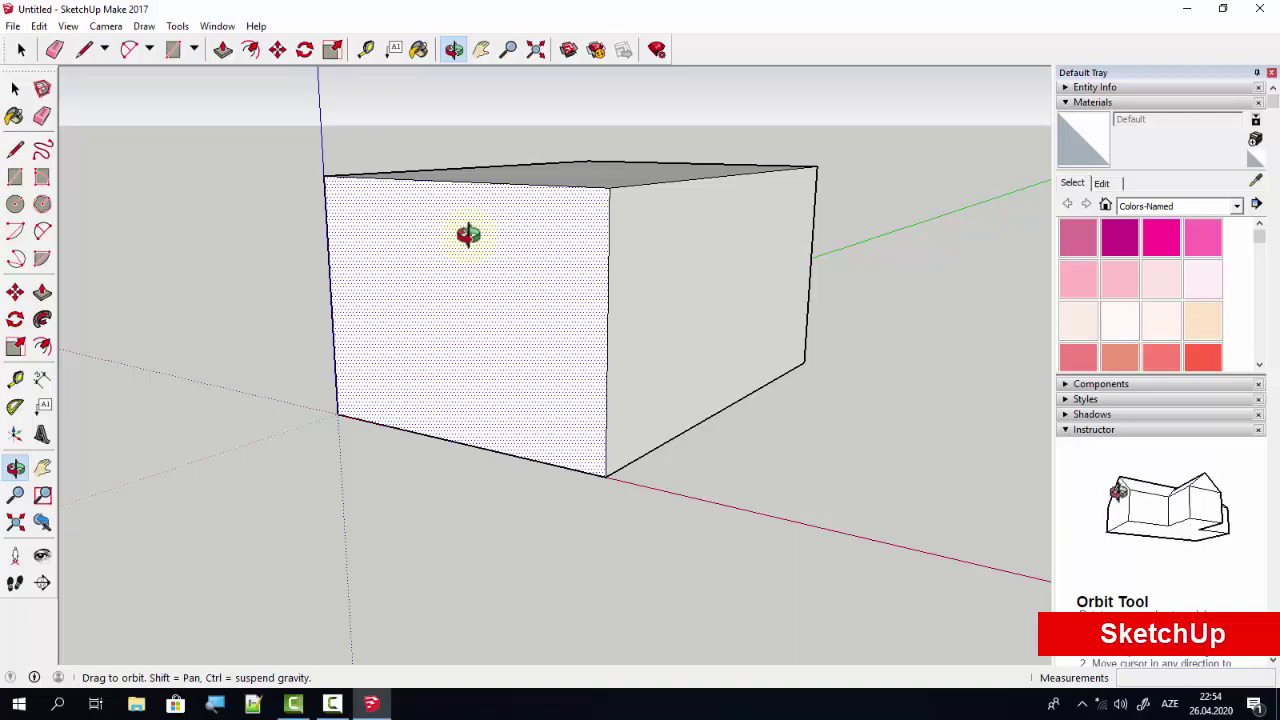
pyautogui.moveTo(704, 341)
pyautogui.mouseDown()
pyautogui.moveTo(446, 343)
pyautogui.moveTo(676, 351)
pyautogui.mouseUp()
pyautogui.moveTo(569, 300)
pyautogui.mouseDown()
pyautogui.moveTo(566, 429)
pyautogui.moveTo(663, 220)
pyautogui.mouseUp()
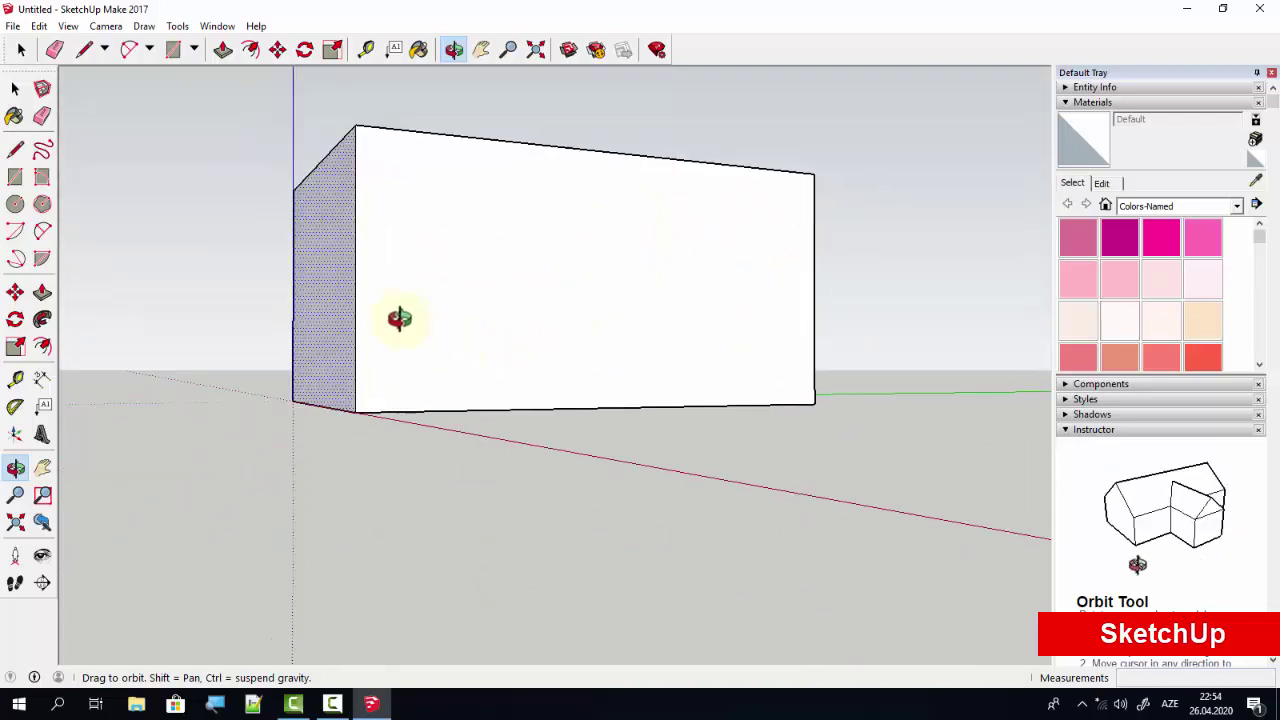
pyautogui.moveTo(373, 343)
pyautogui.mouseDown()
pyautogui.moveTo(399, 226)
pyautogui.moveTo(500, 369)
pyautogui.moveTo(449, 297)
pyautogui.moveTo(717, 340)
pyautogui.moveTo(755, 275)
pyautogui.moveTo(814, 391)
pyautogui.moveTo(431, 397)
pyautogui.moveTo(240, 371)
pyautogui.mouseUp()
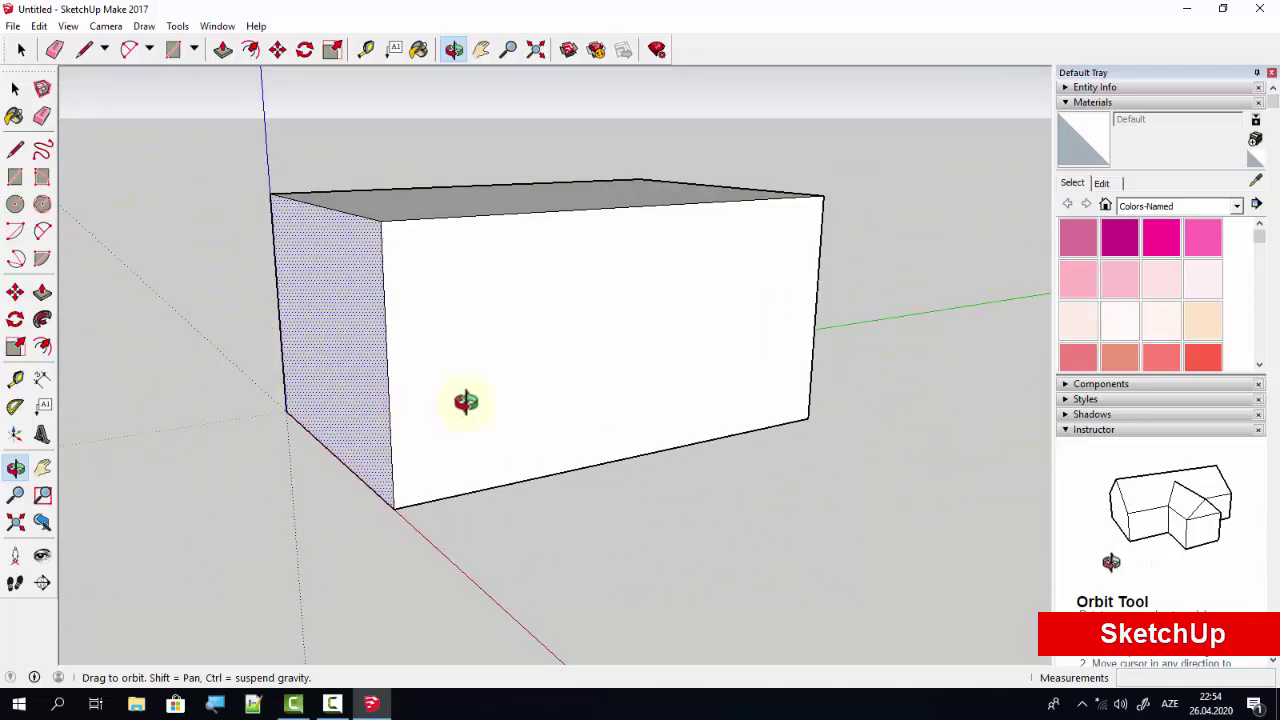
pyautogui.scroll(-1, 466, 402)
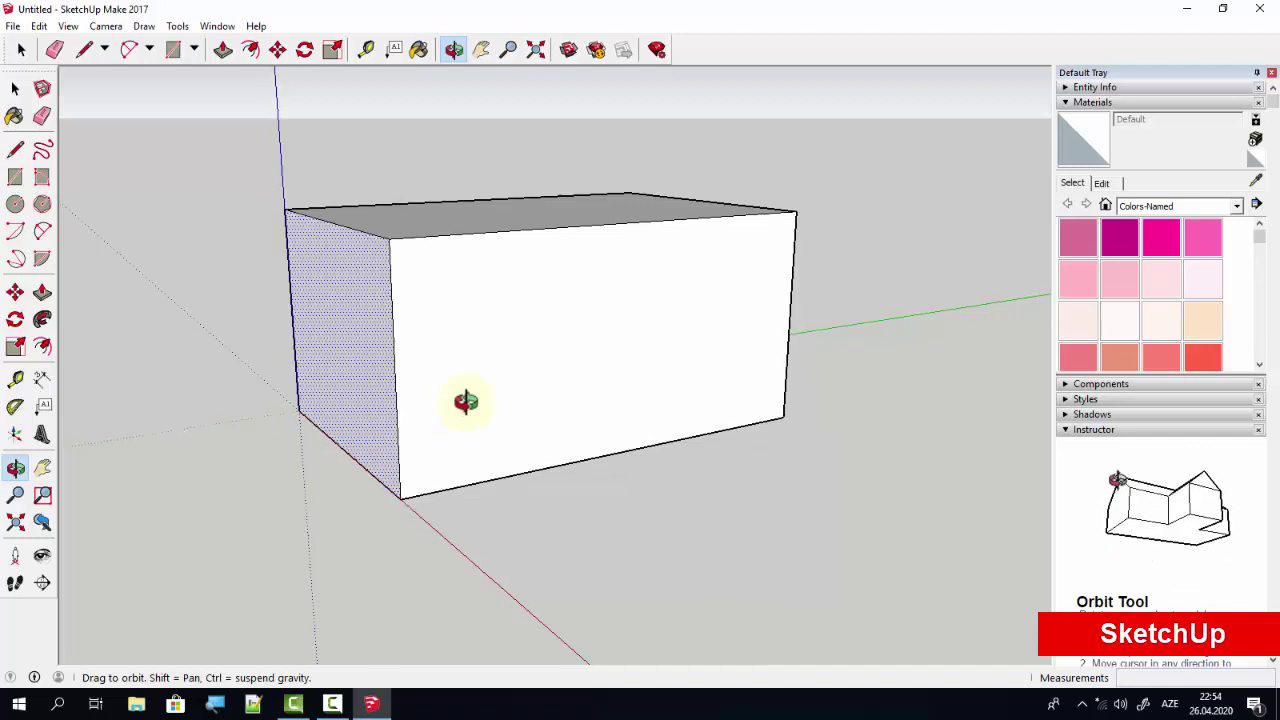
pyautogui.scroll(-1, 466, 402)
pyautogui.scroll(-1, 466, 402)
pyautogui.scroll(1, 466, 402)
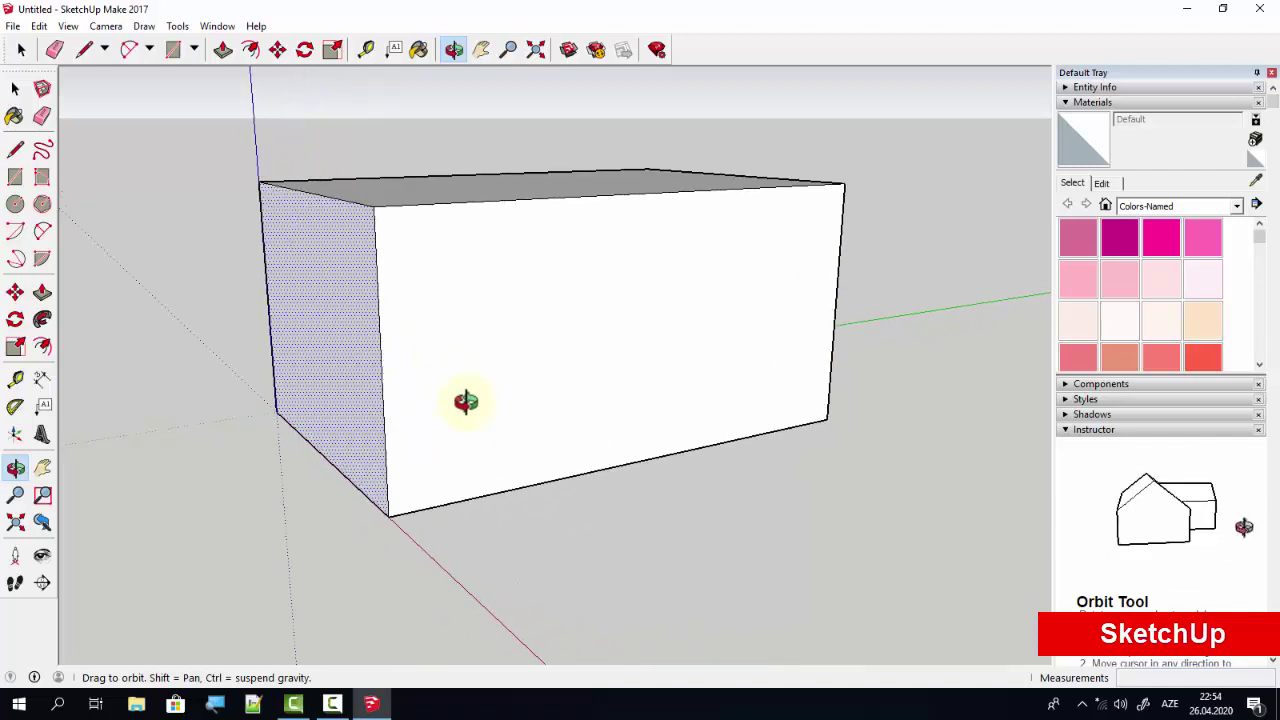
pyautogui.scroll(-1, 466, 402)
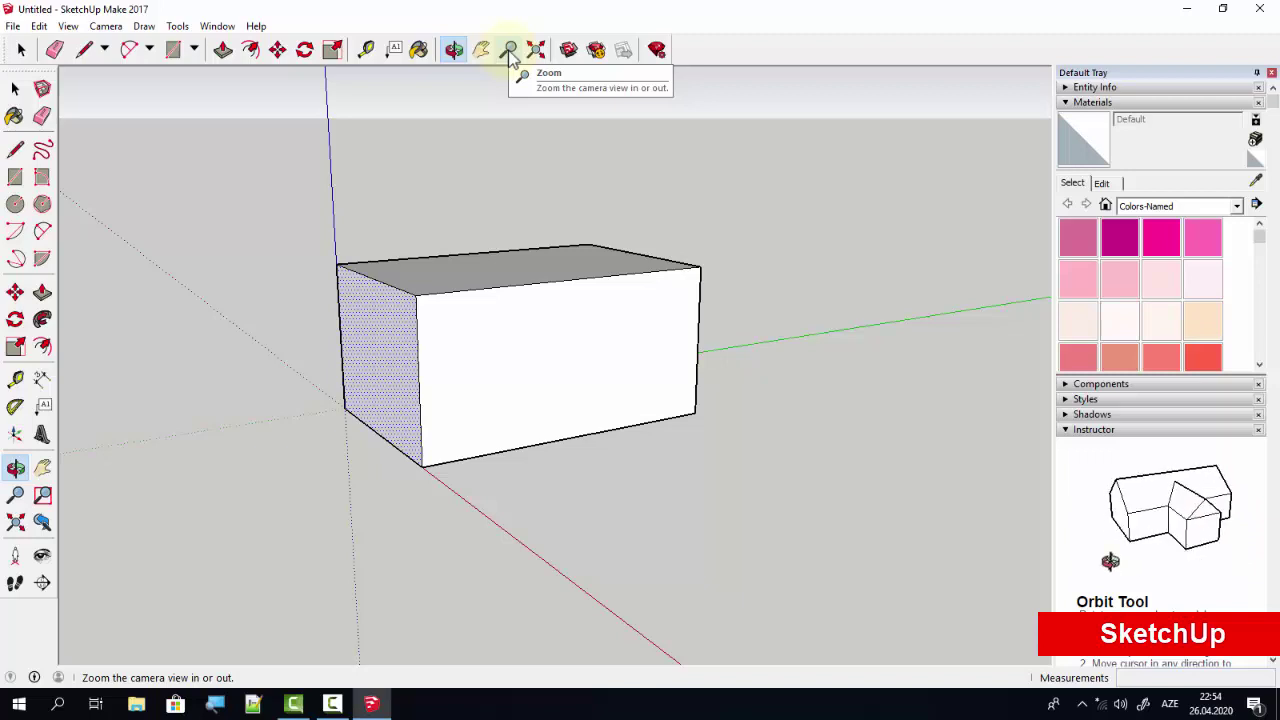
# Orbit the view to show the box's top and end faces.
pyautogui.moveTo(509, 337); pyautogui.dragTo(509, 338)
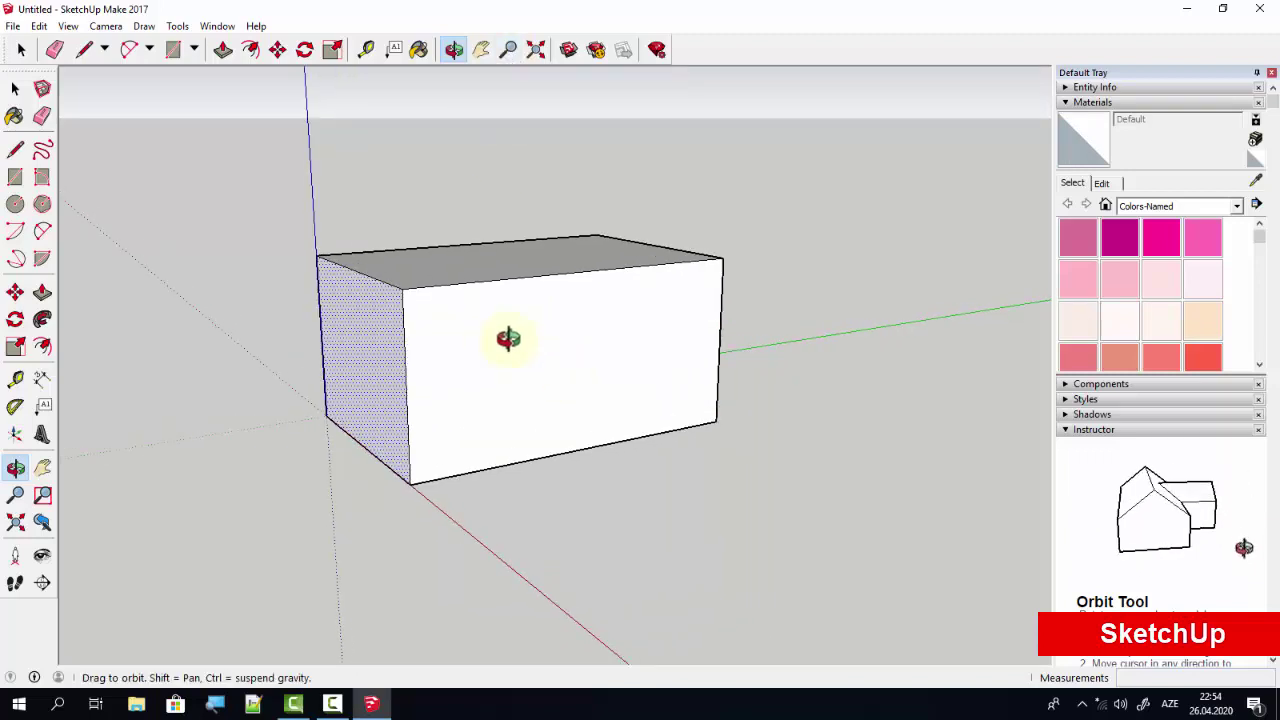
pyautogui.moveTo(509, 338)
pyautogui.mouseDown()
pyautogui.moveTo(814, 320)
pyautogui.moveTo(651, 380)
pyautogui.moveTo(729, 177)
pyautogui.moveTo(670, 407)
pyautogui.moveTo(451, 394)
pyautogui.moveTo(263, 326)
pyautogui.moveTo(832, 341)
pyautogui.moveTo(663, 443)
pyautogui.moveTo(869, 369)
pyautogui.moveTo(643, 437)
pyautogui.moveTo(190, 375)
pyautogui.mouseUp()
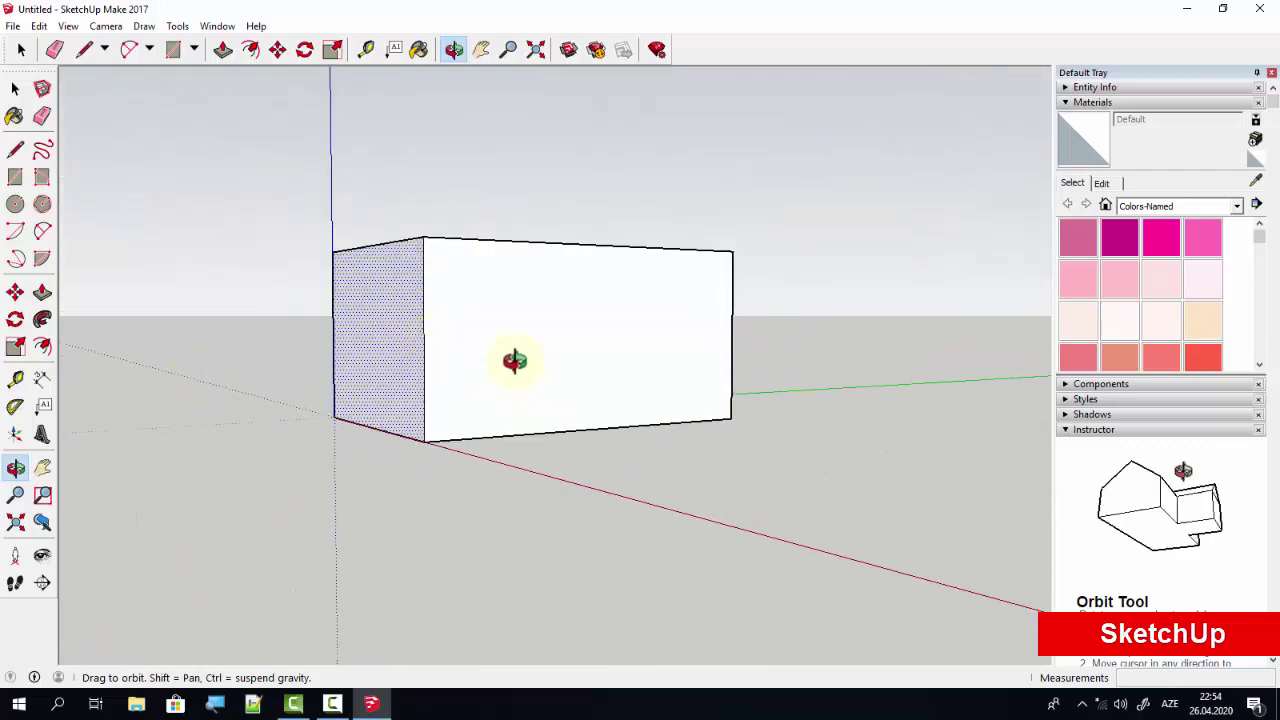
pyautogui.moveTo(514, 361)
pyautogui.mouseDown()
pyautogui.moveTo(500, 449)
pyautogui.moveTo(583, 449)
pyautogui.moveTo(586, 429)
pyautogui.mouseUp()
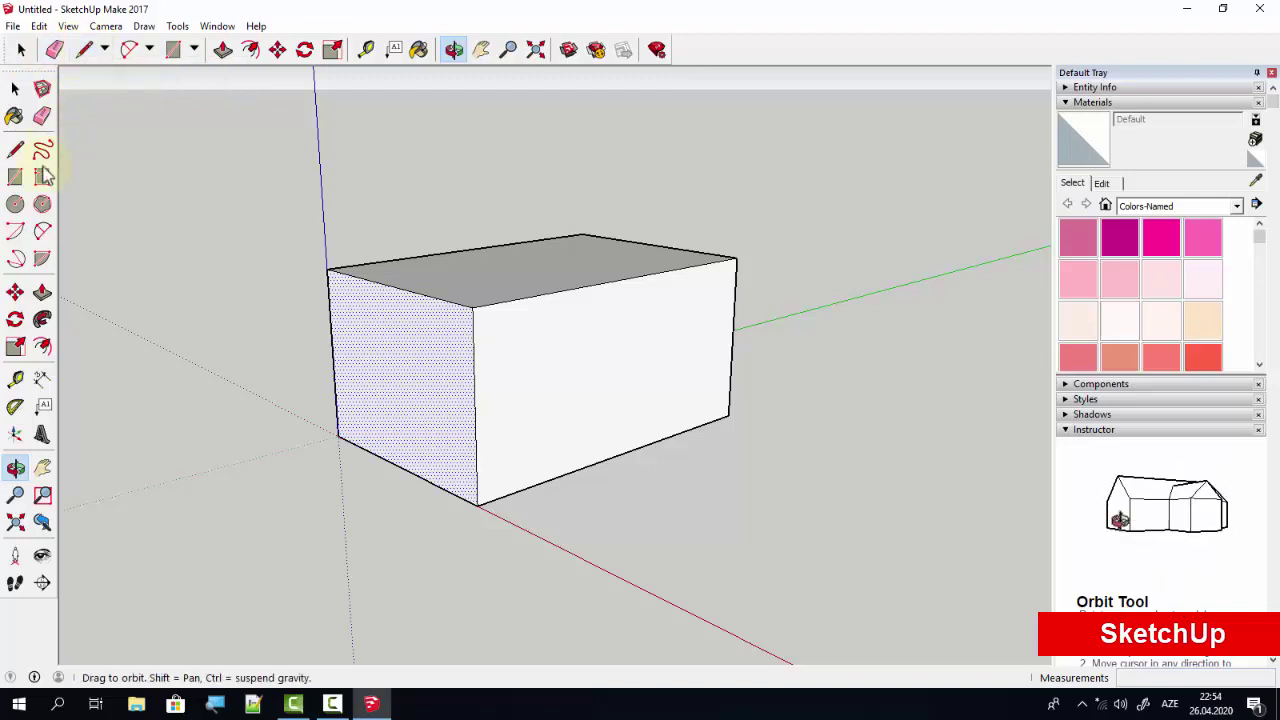
pyautogui.click(84, 50)
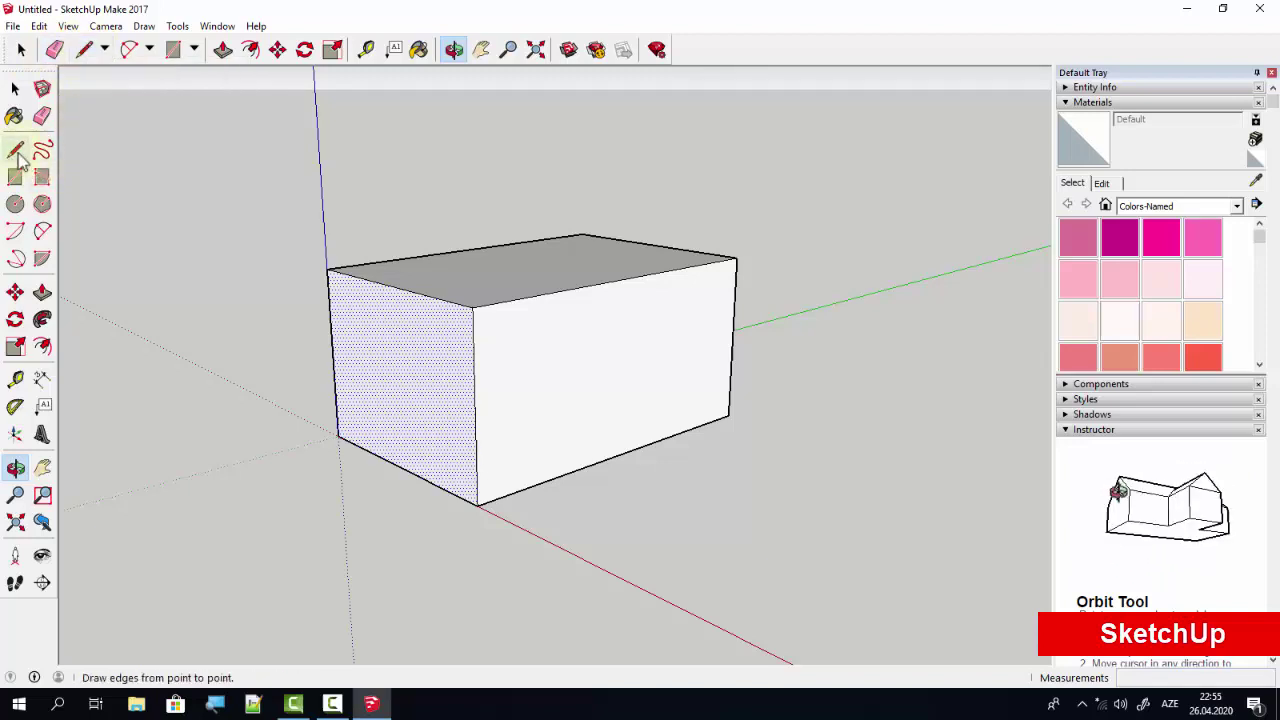
# Sketch a freehand squiggle left of the box, then undo it.
pyautogui.click(104, 49)
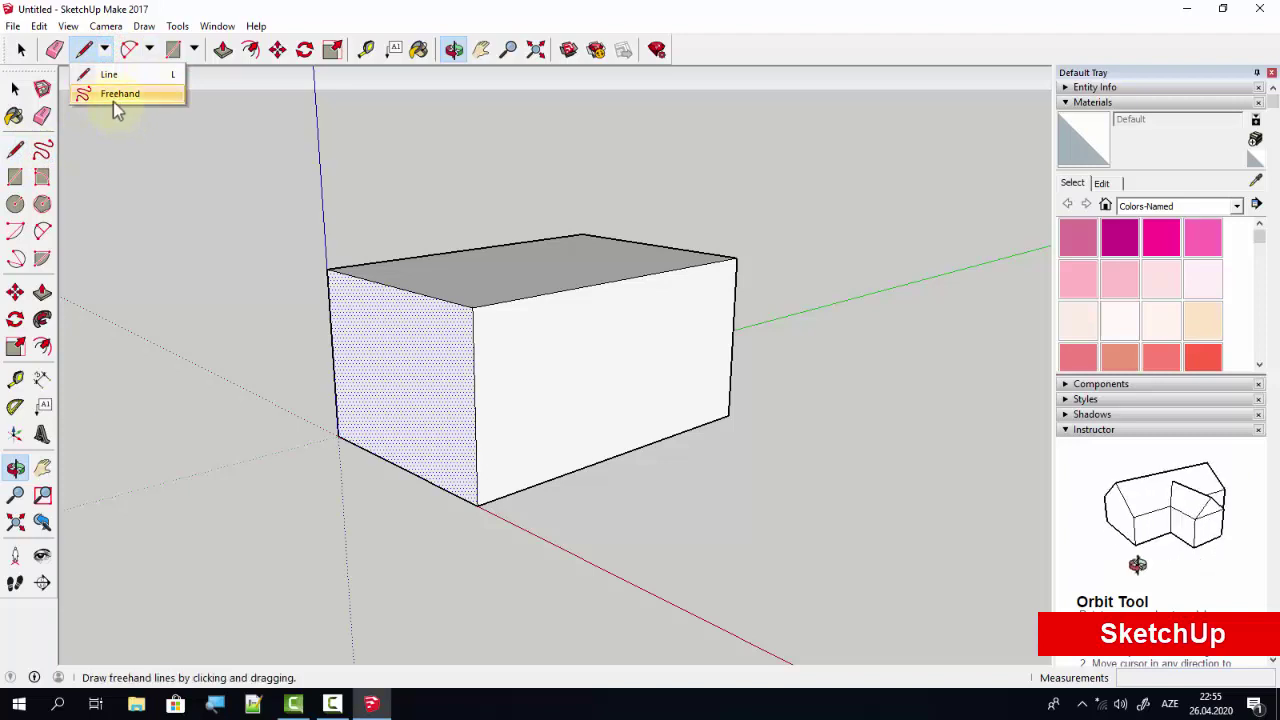
pyautogui.click(113, 100)
pyautogui.moveTo(133, 240)
pyautogui.mouseDown()
pyautogui.moveTo(206, 320)
pyautogui.moveTo(218, 421)
pyautogui.mouseUp()
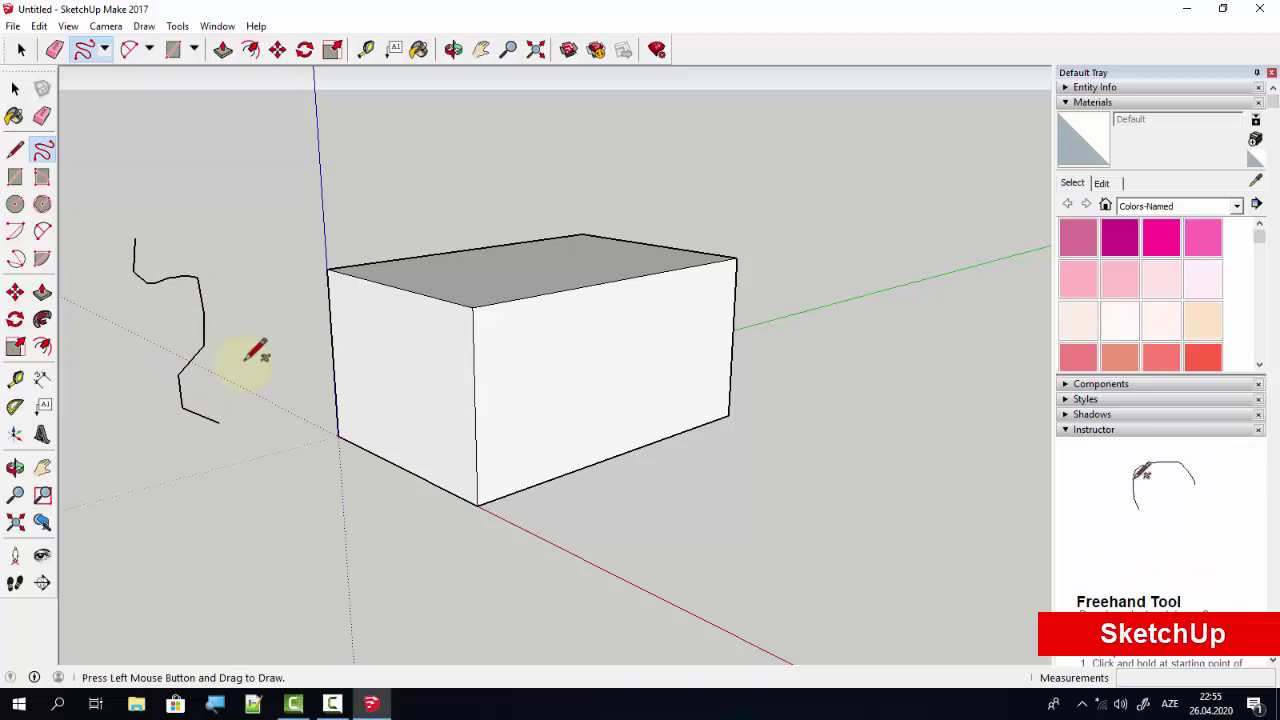
pyautogui.hotkey('ctrl', 'z')
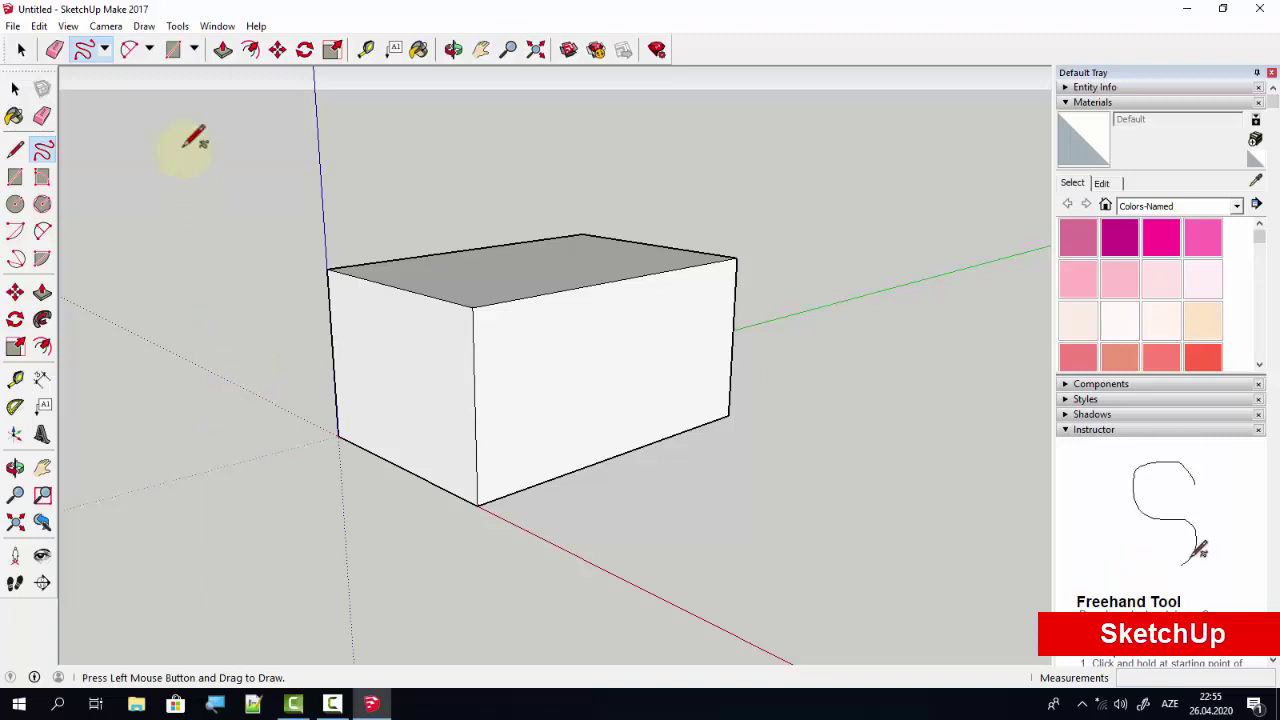
pyautogui.click(149, 50)
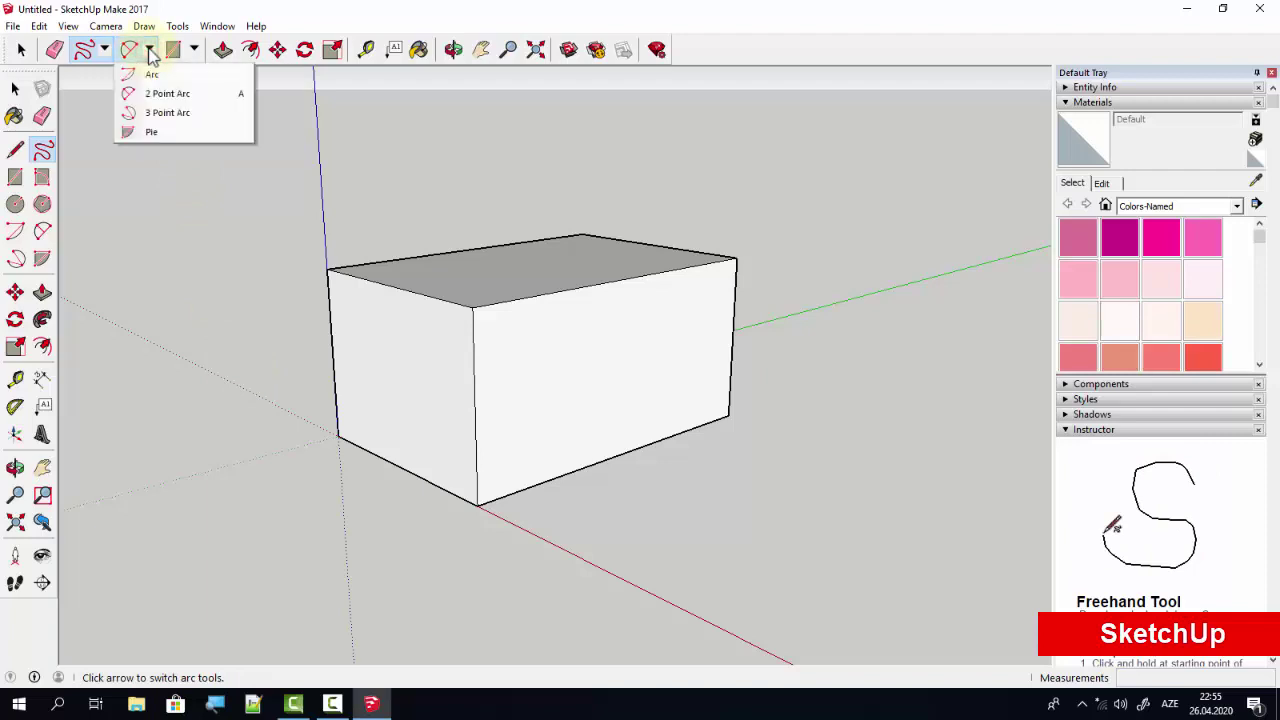
pyautogui.click(194, 50)
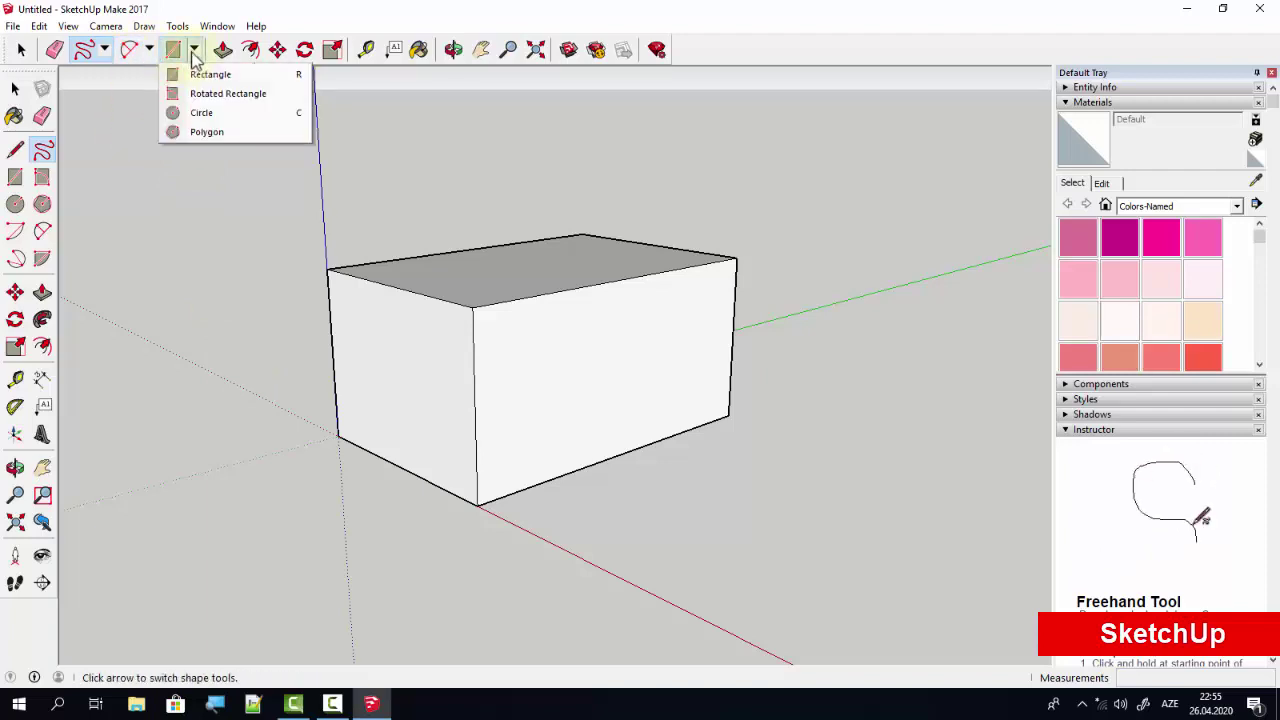
pyautogui.click(224, 58)
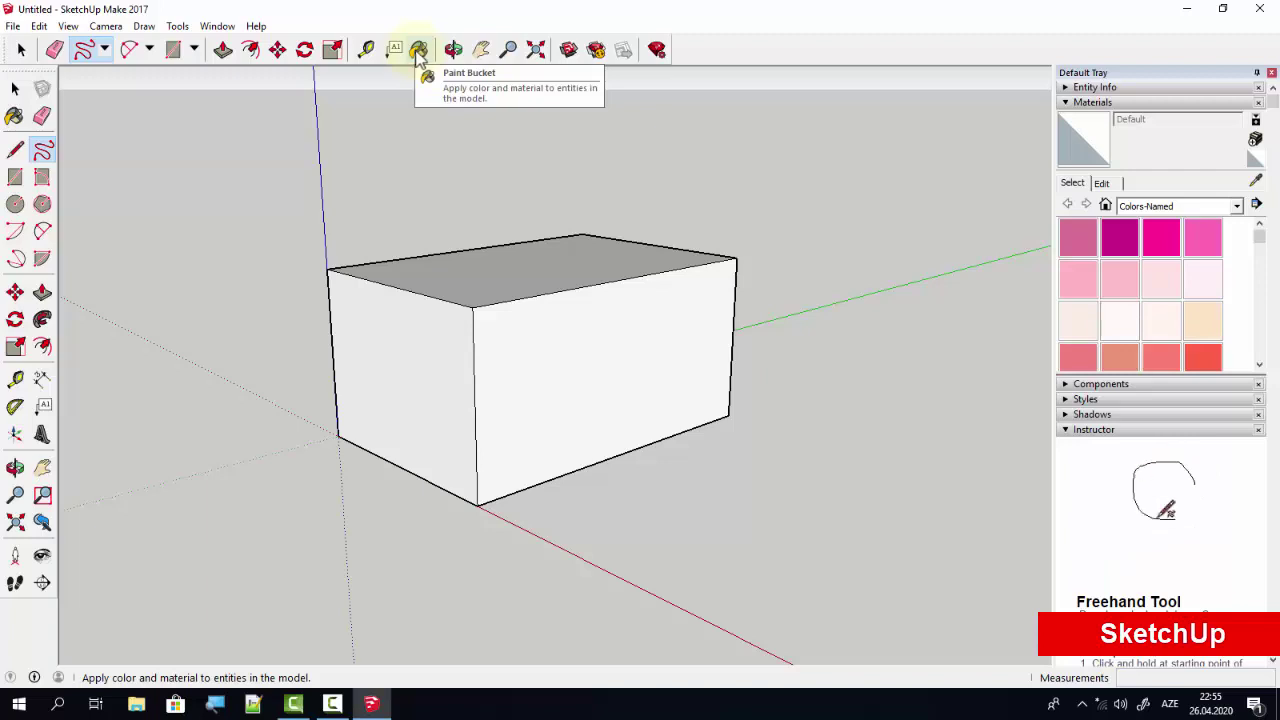
# Pan slightly and use Zoom Extents to fit the whole box in view.
pyautogui.click(481, 52)
pyautogui.moveTo(457, 449)
pyautogui.mouseDown()
pyautogui.moveTo(503, 403)
pyautogui.moveTo(443, 403)
pyautogui.moveTo(608, 449)
pyautogui.moveTo(536, 412)
pyautogui.moveTo(414, 443)
pyautogui.moveTo(534, 434)
pyautogui.mouseUp()
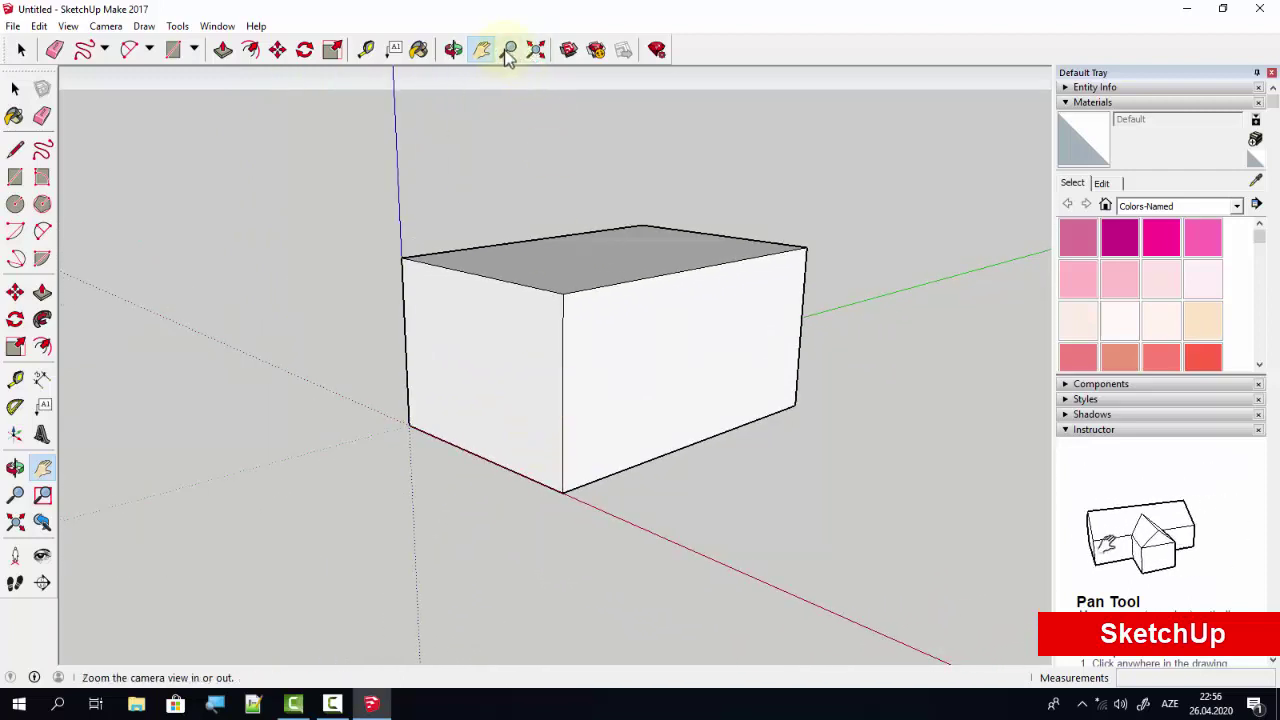
pyautogui.click(536, 52)
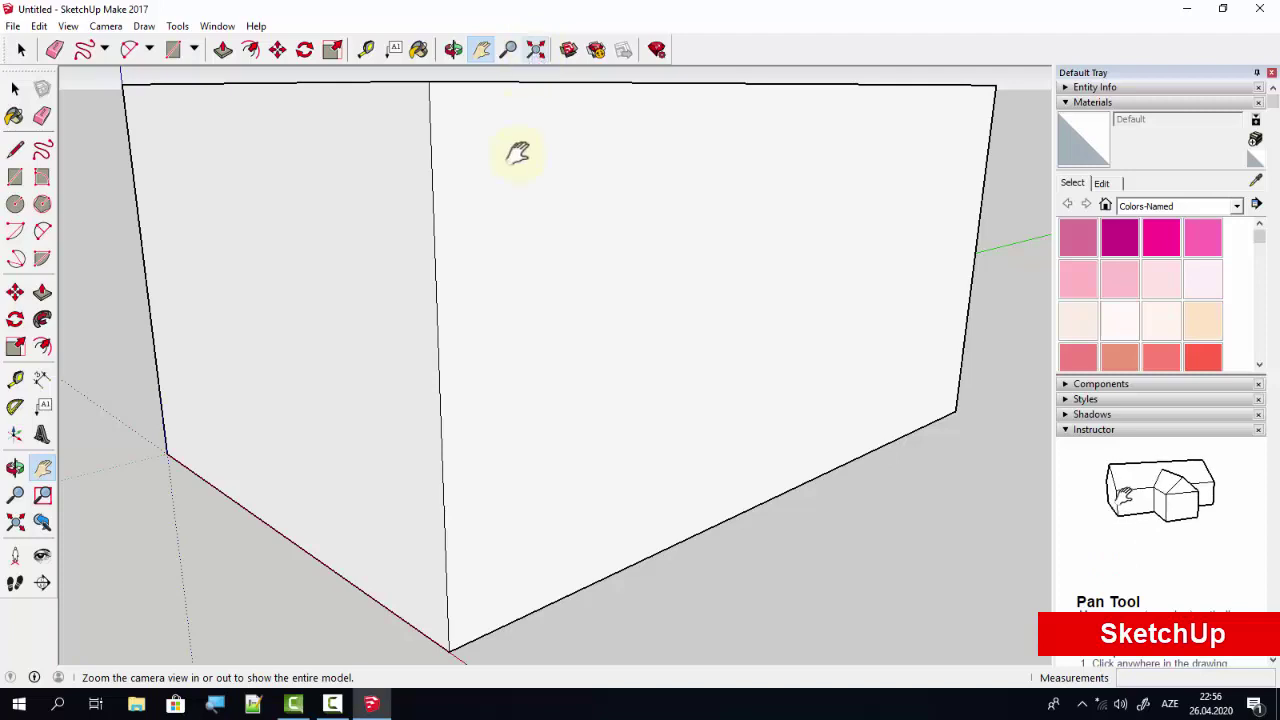
pyautogui.scroll(-3, 500, 285)
pyautogui.scroll(-3, 500, 285)
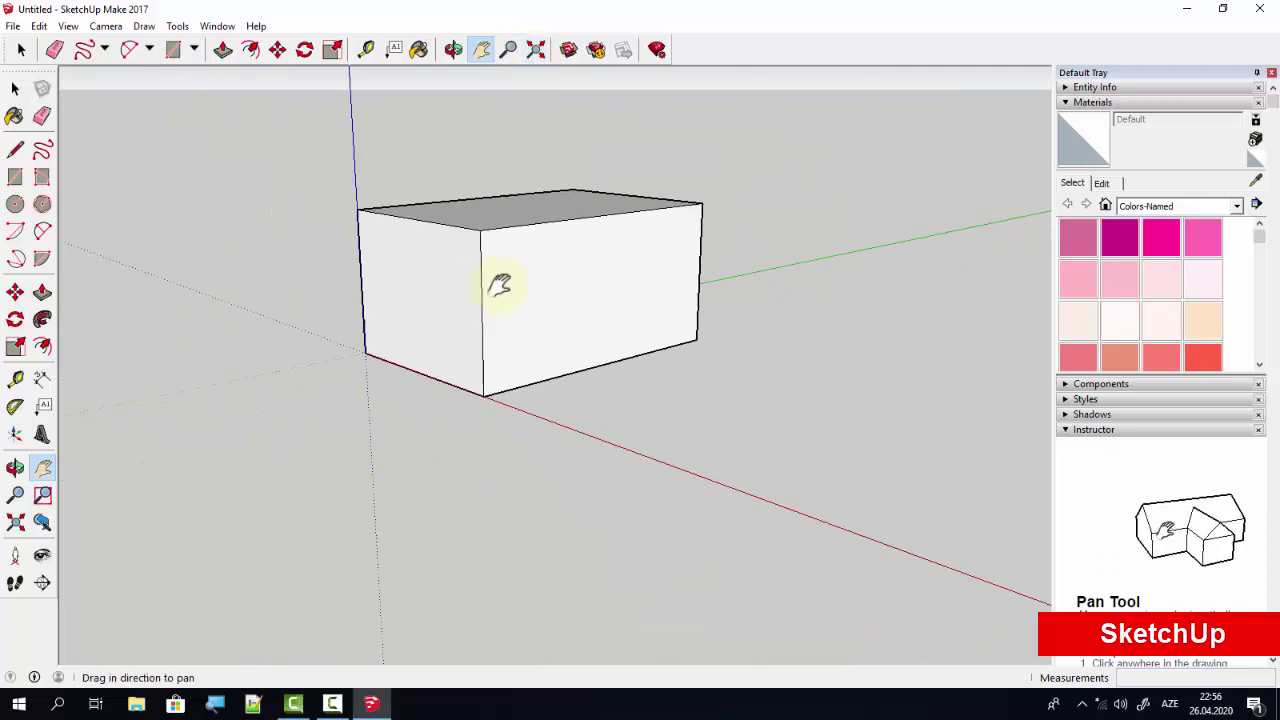
pyautogui.click(535, 49)
pyautogui.scroll(2, 458, 272)
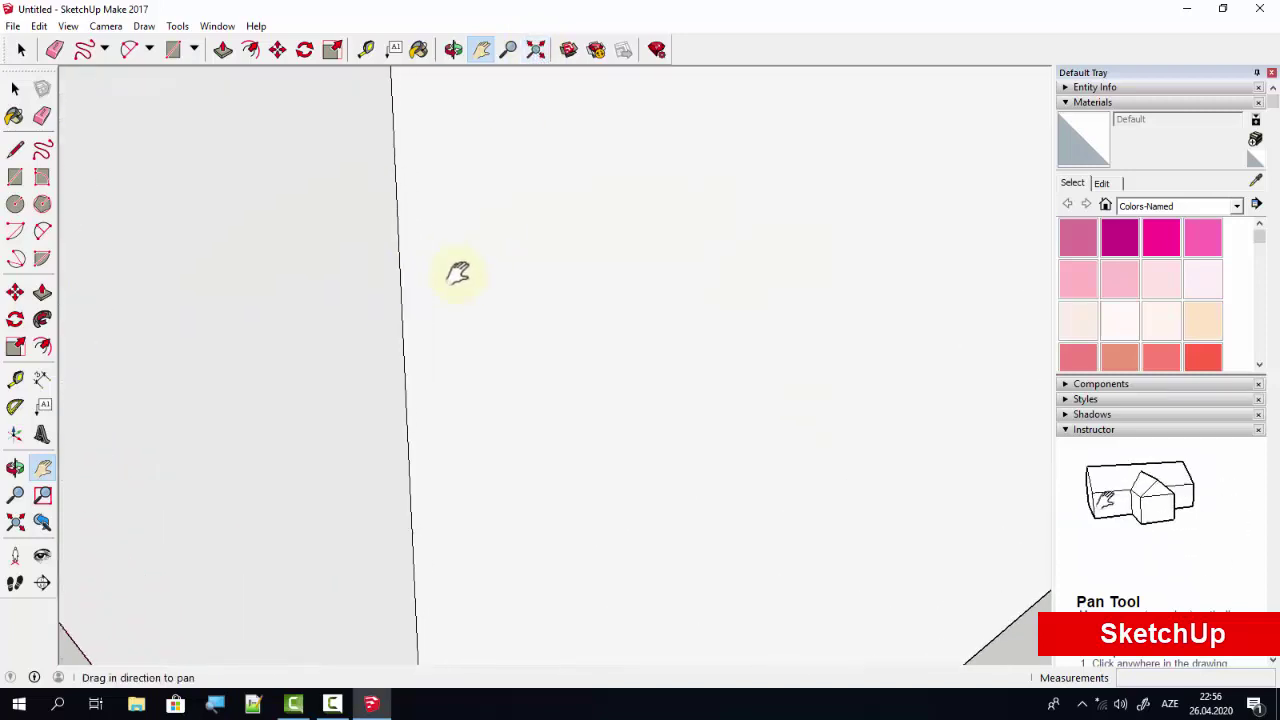
pyautogui.click(535, 50)
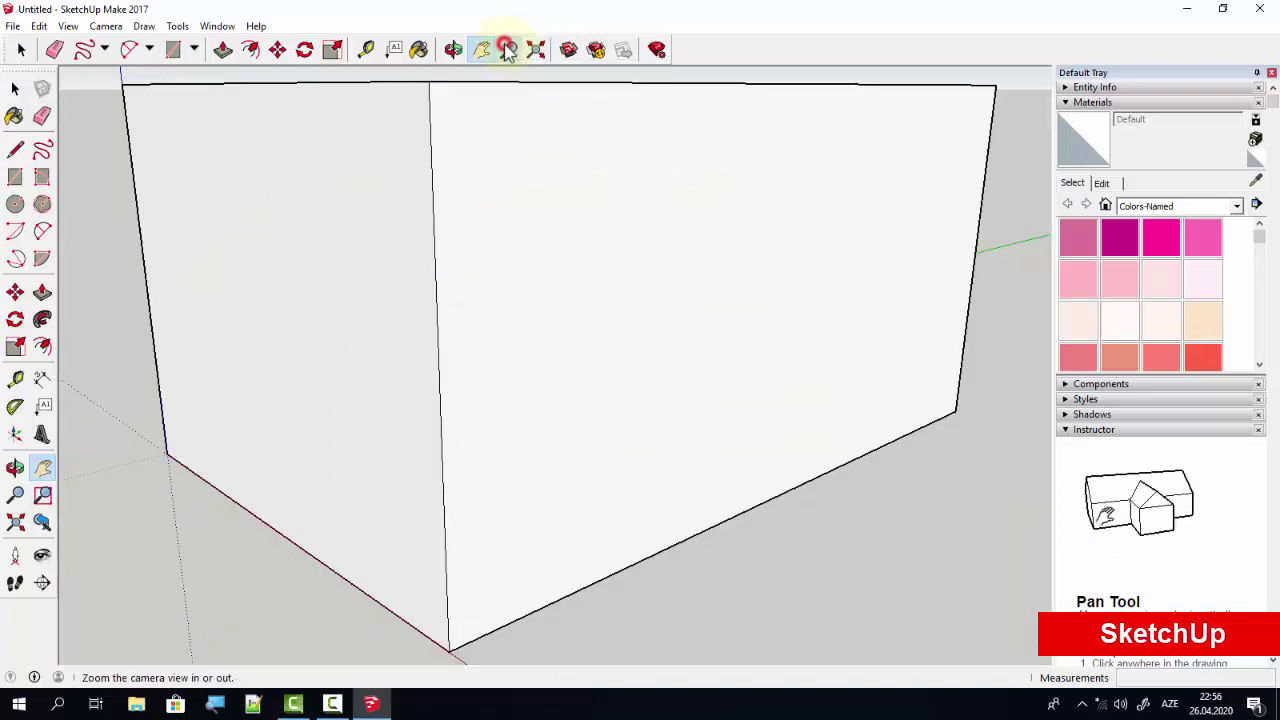
# Zoom in on the box with the Zoom tool, then return to Select.
pyautogui.click(508, 49)
pyautogui.scroll(-1, 502, 216)
pyautogui.scroll(-2, 502, 216)
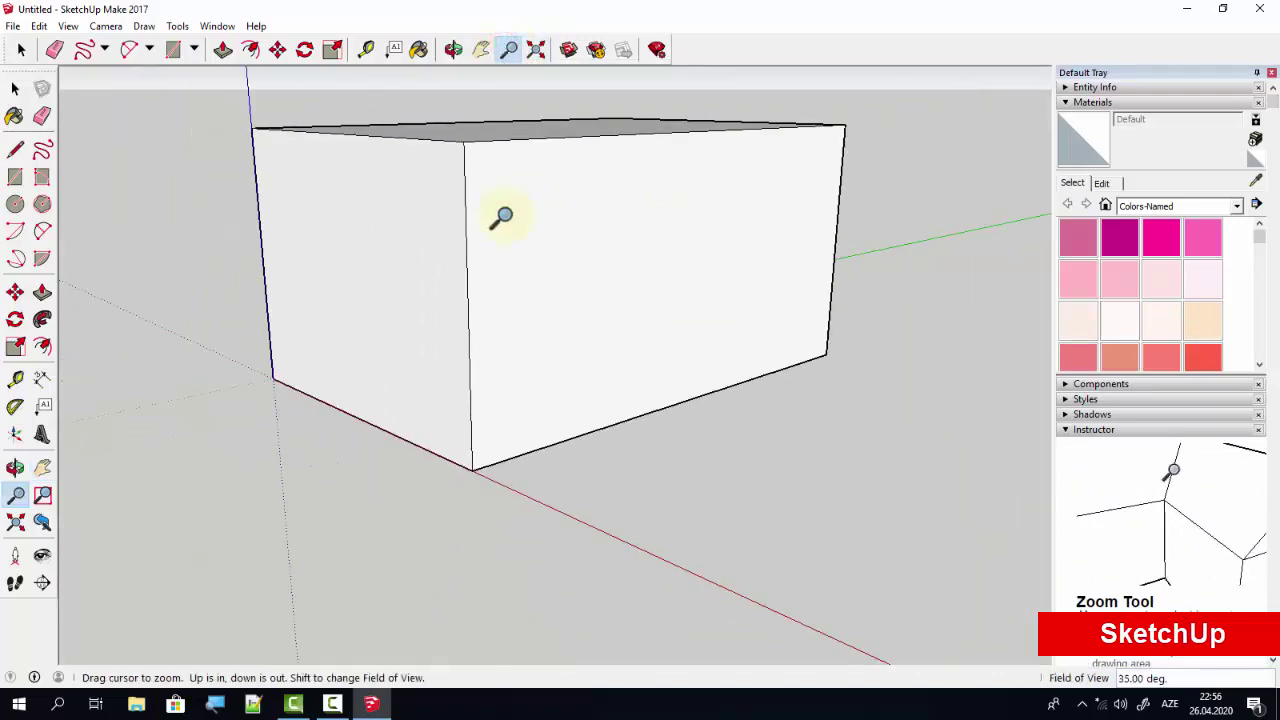
pyautogui.scroll(-1, 502, 216)
pyautogui.scroll(-1, 502, 216)
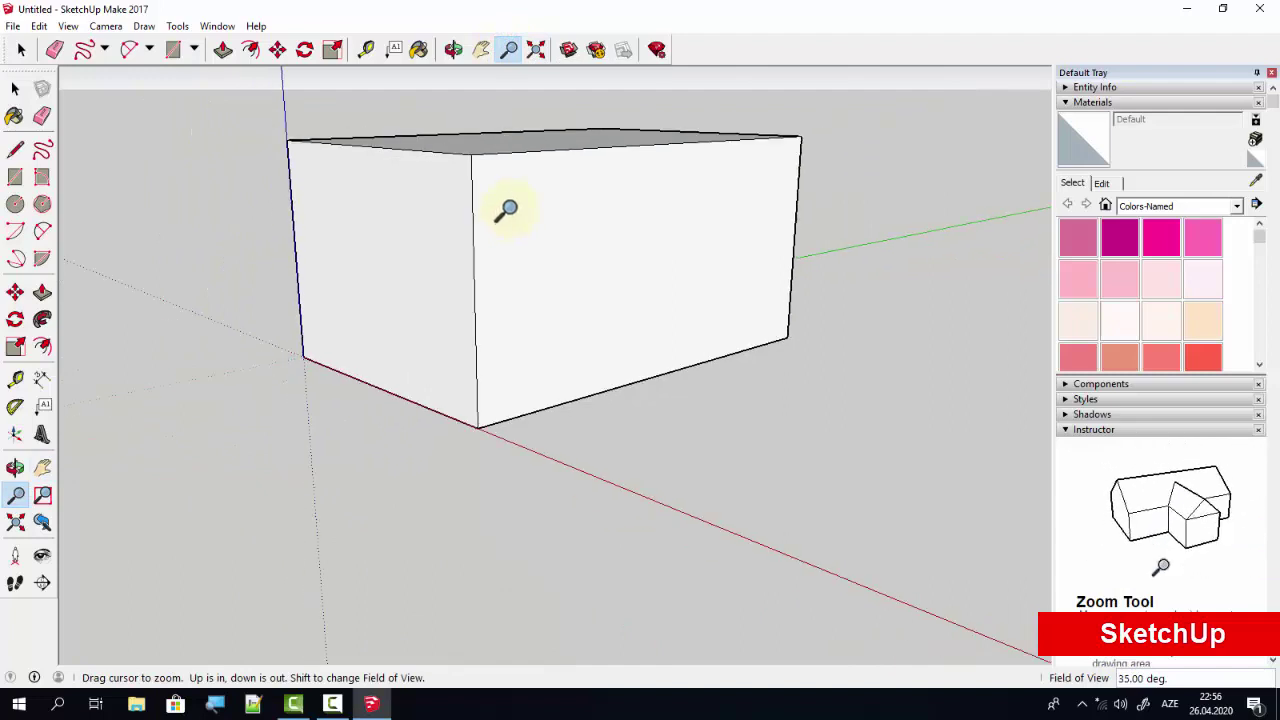
pyautogui.click(21, 50)
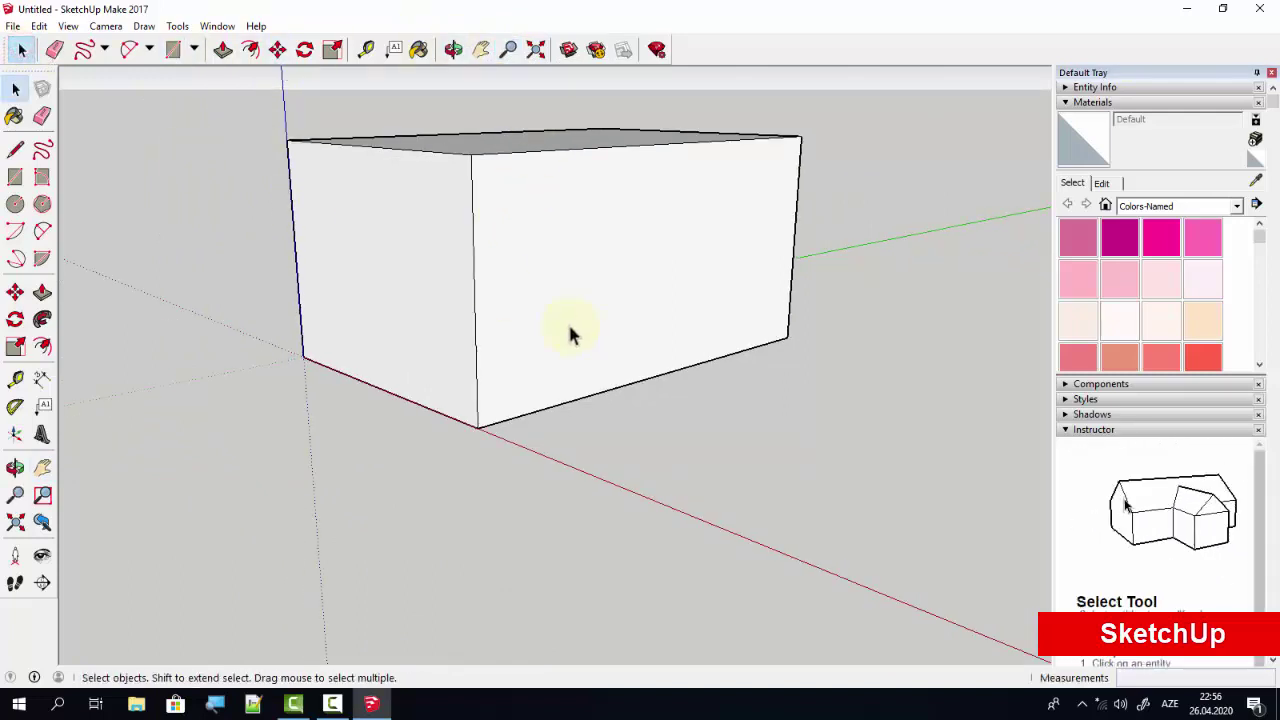
# Pan the box down-right, adjust the zoom, then try the Extension Warehouse.
pyautogui.click(481, 49)
pyautogui.moveTo(514, 220); pyautogui.dragTo(517, 337)
pyautogui.scroll(-2, 517, 337)
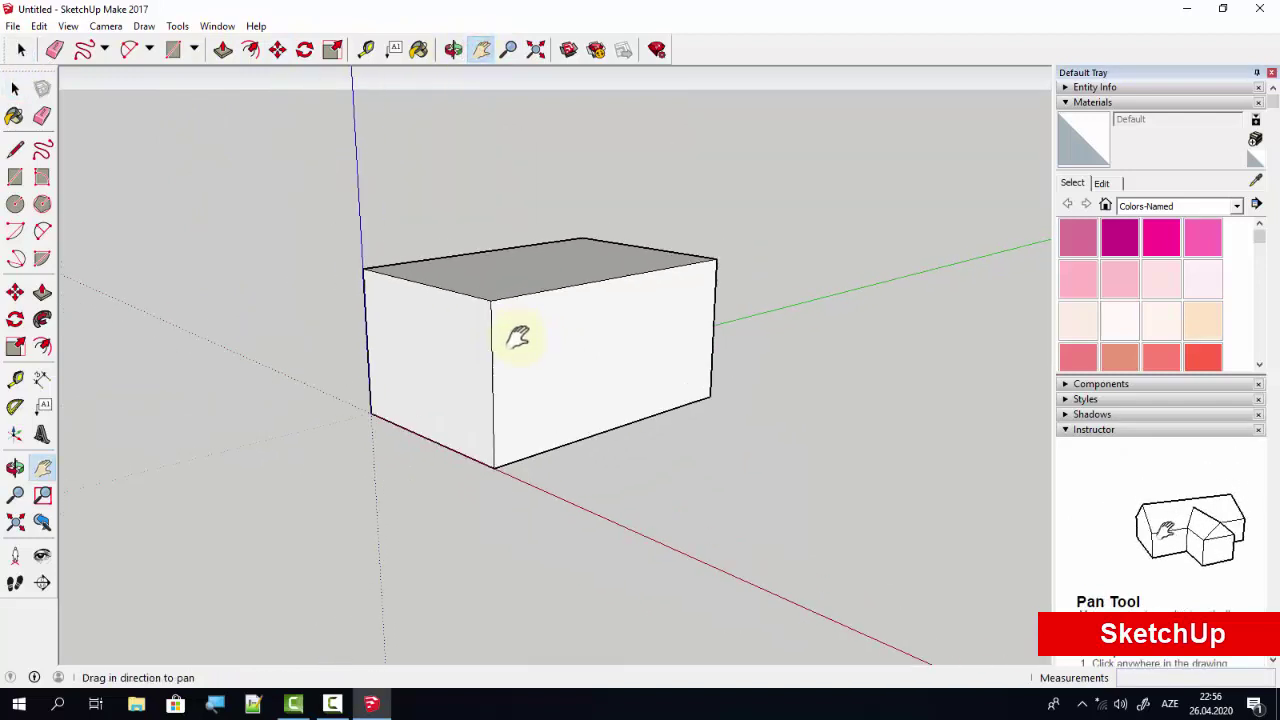
pyautogui.scroll(1, 516, 338)
pyautogui.scroll(3, 515, 338)
pyautogui.scroll(-4, 513, 340)
pyautogui.scroll(3, 513, 340)
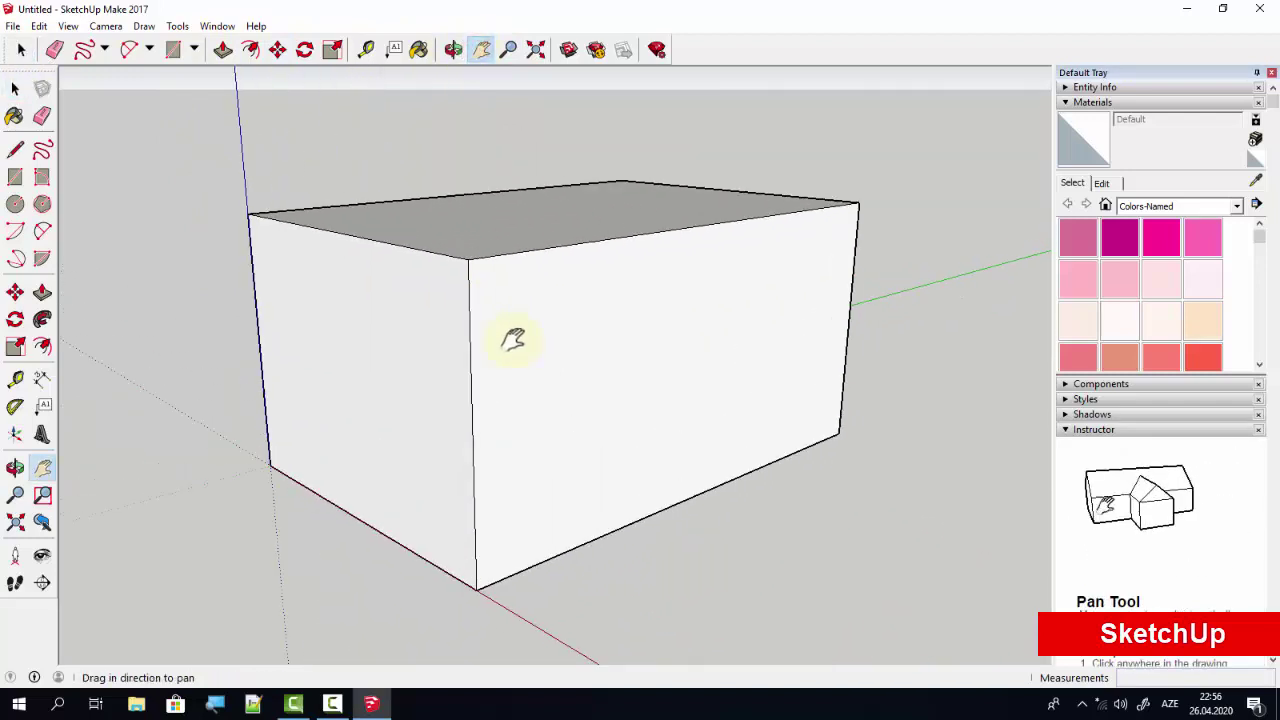
pyautogui.scroll(-3, 513, 340)
pyautogui.scroll(3, 513, 340)
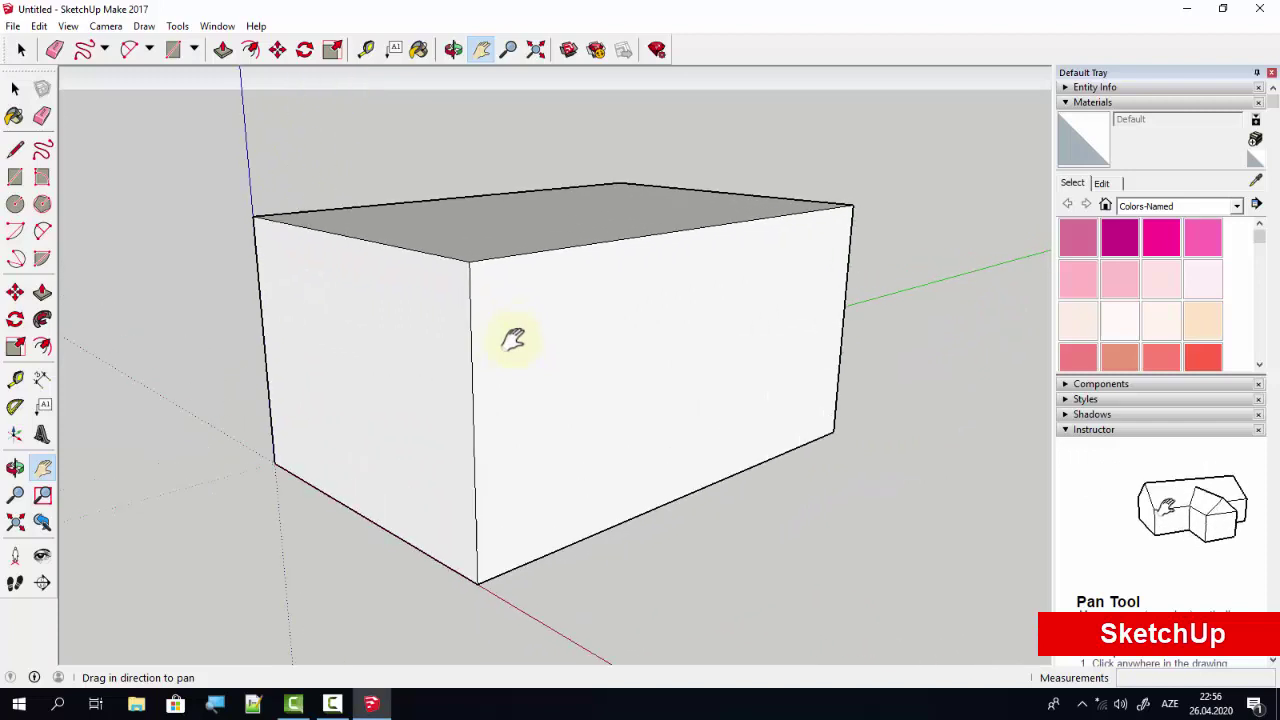
pyautogui.scroll(-1, 513, 340)
pyautogui.scroll(-2, 513, 340)
pyautogui.scroll(1, 513, 340)
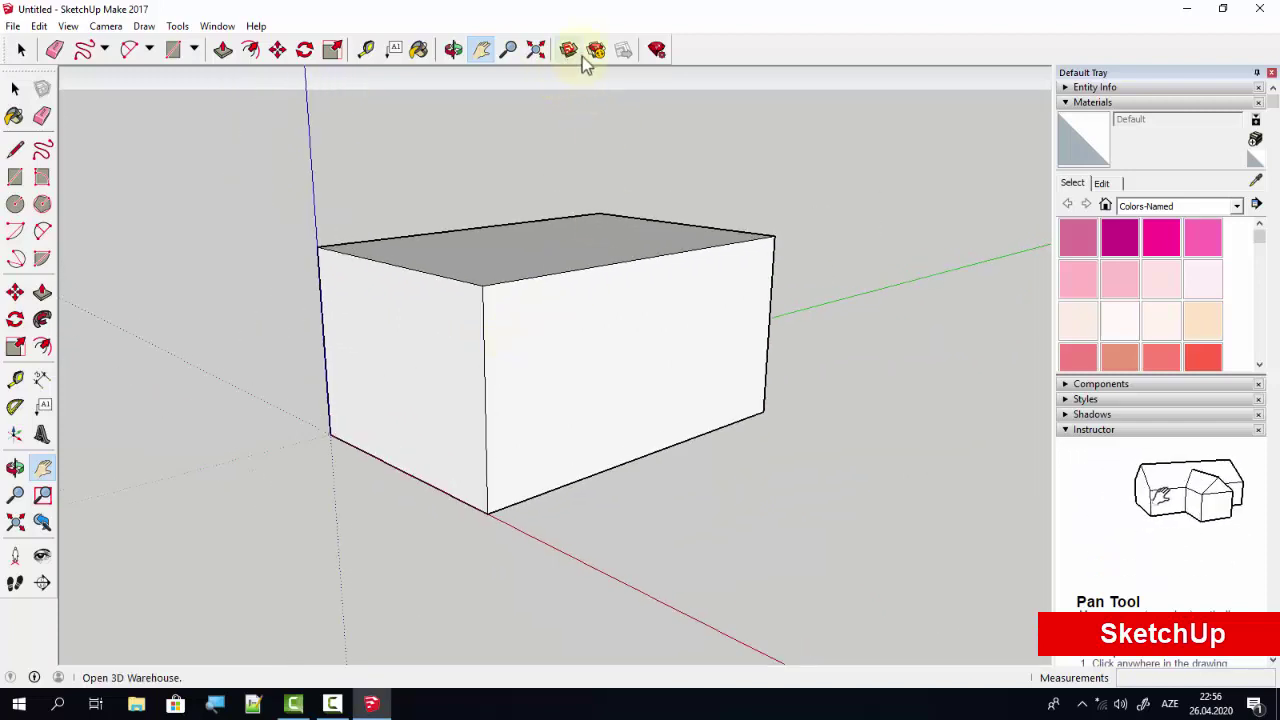
pyautogui.click(21, 50)
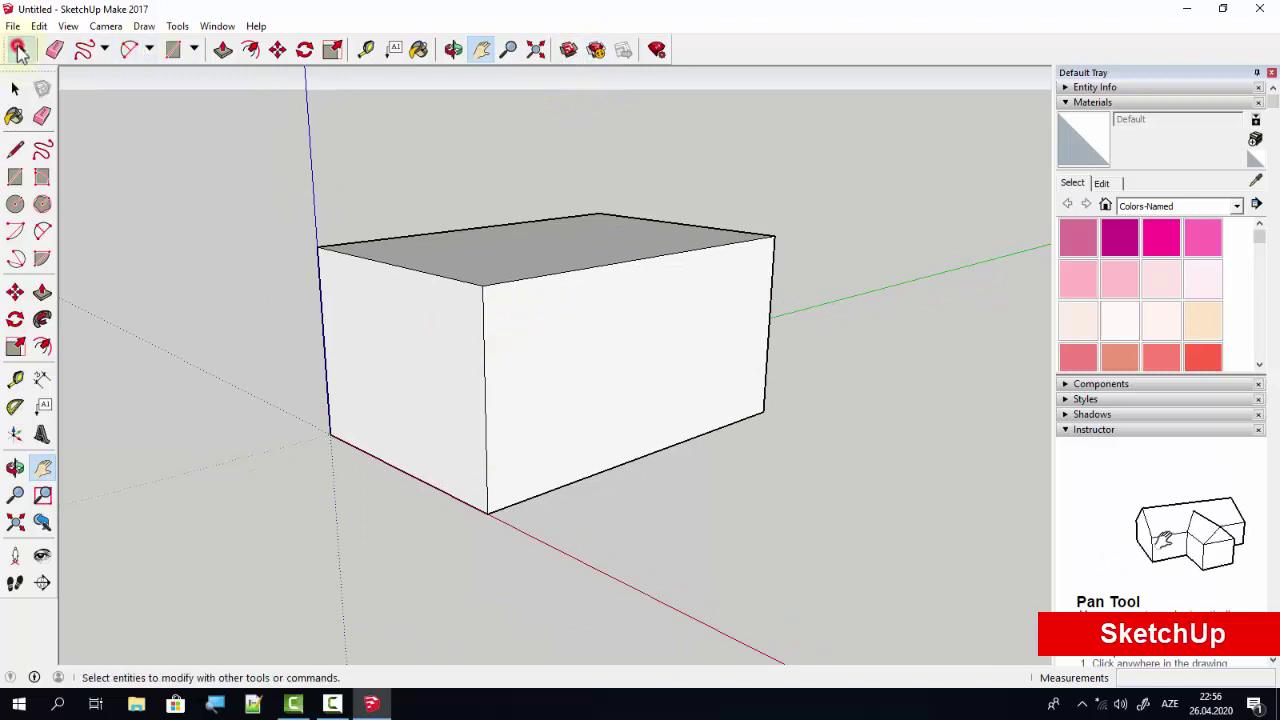
pyautogui.click(596, 50)
# Close the Extension Warehouse internet-connection notice with OK.
pyautogui.click(757, 387)
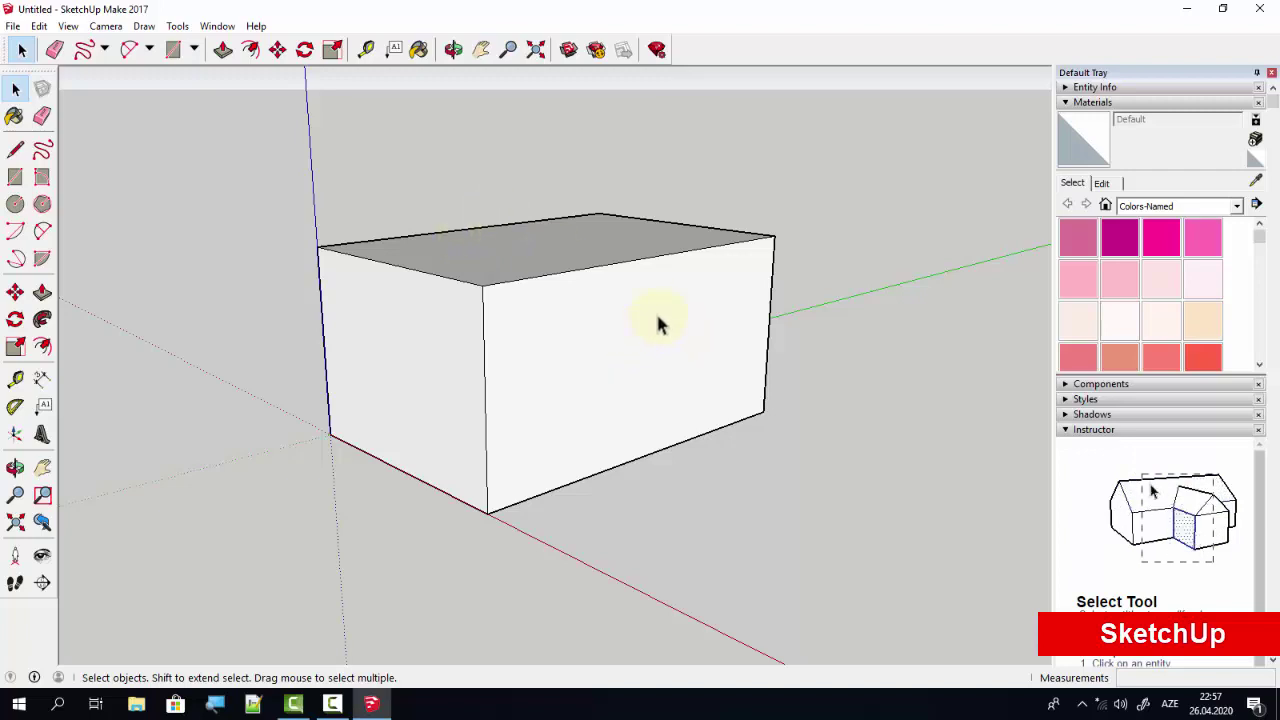
# Draw a 6000 mm edge across the box's top, joining the midpoints of its short edges.
pyautogui.click(453, 49)
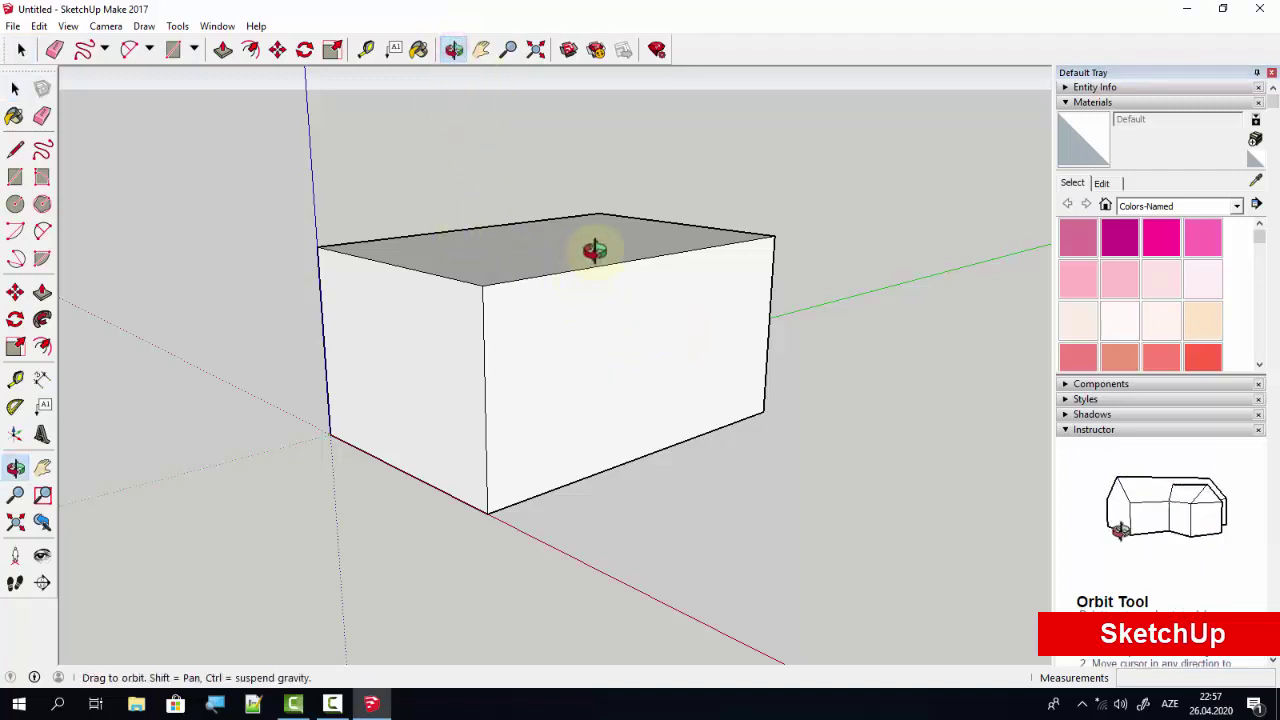
pyautogui.moveTo(594, 251)
pyautogui.mouseDown()
pyautogui.moveTo(506, 314)
pyautogui.moveTo(417, 343)
pyautogui.moveTo(517, 374)
pyautogui.moveTo(517, 396)
pyautogui.mouseUp()
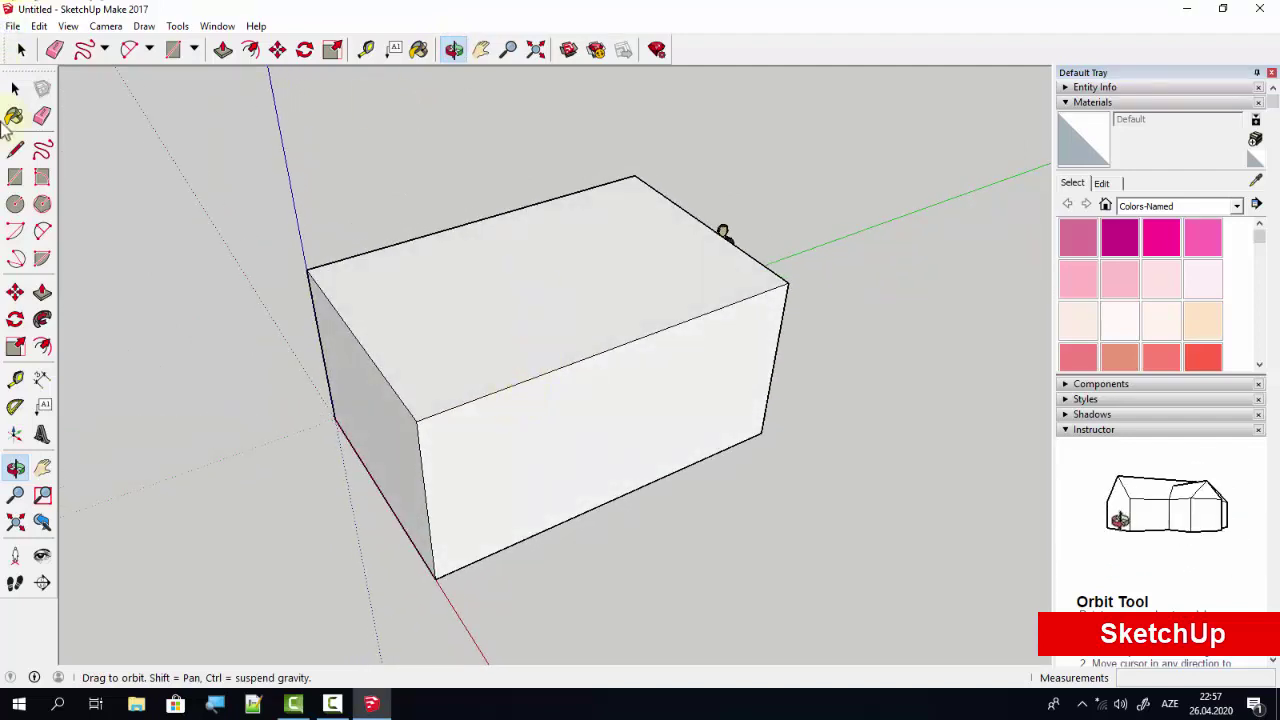
pyautogui.click(17, 152)
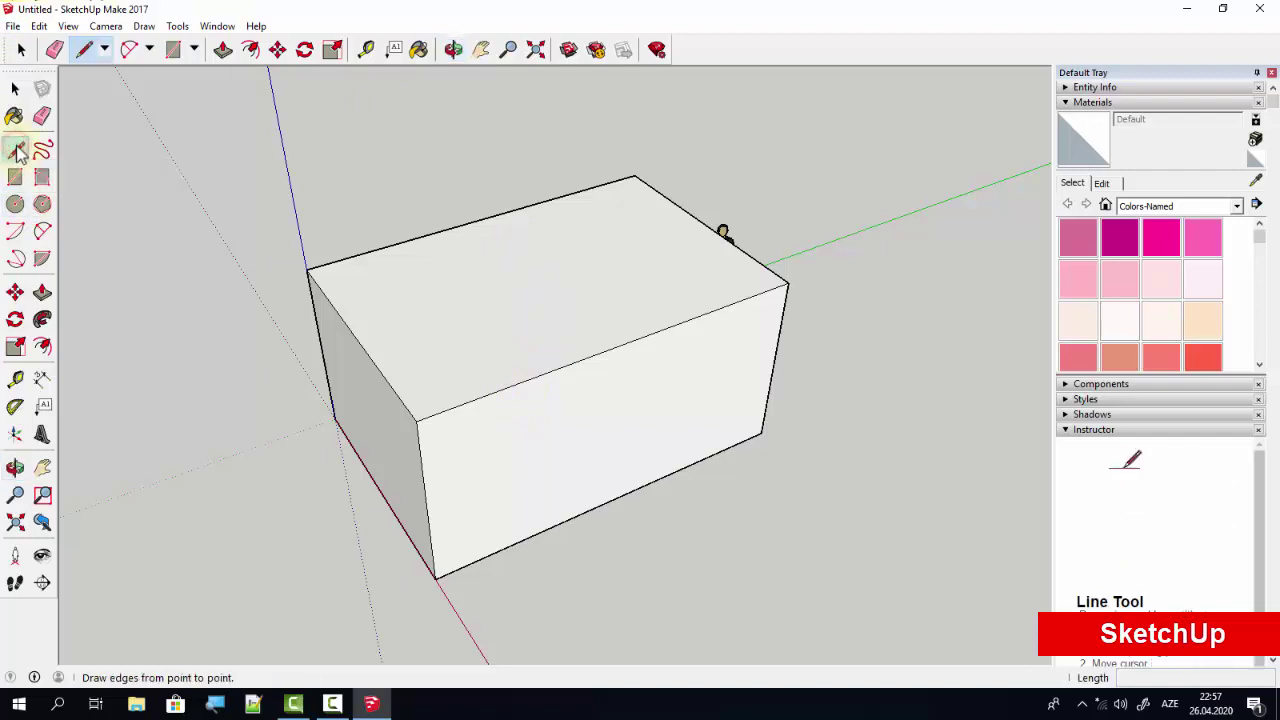
pyautogui.scroll(1, 343, 348)
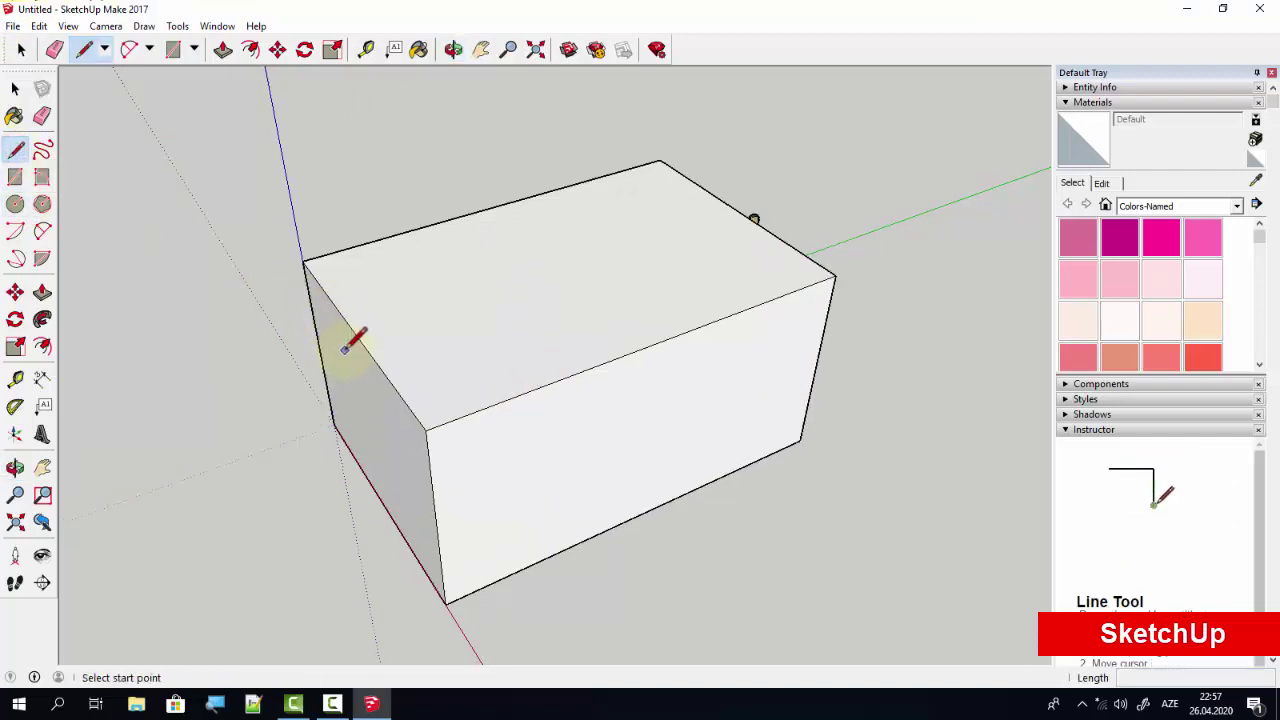
pyautogui.scroll(1, 343, 348)
pyautogui.scroll(1, 343, 348)
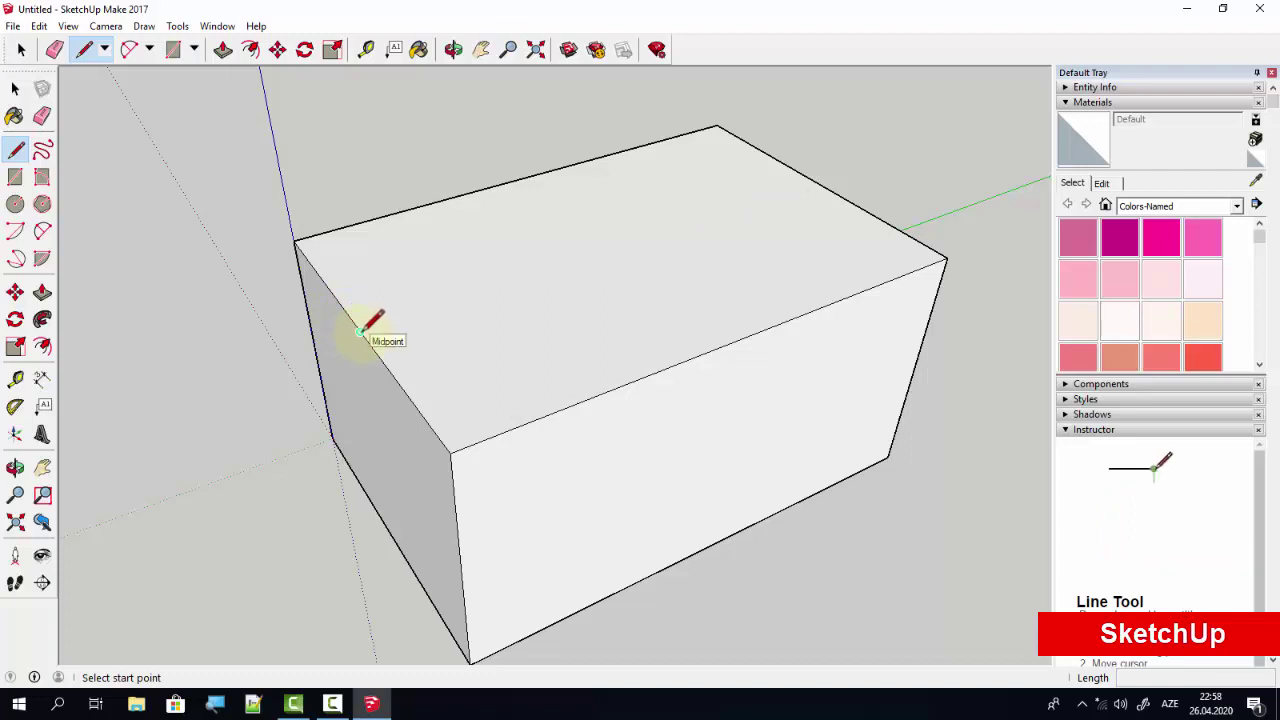
pyautogui.click(361, 332)
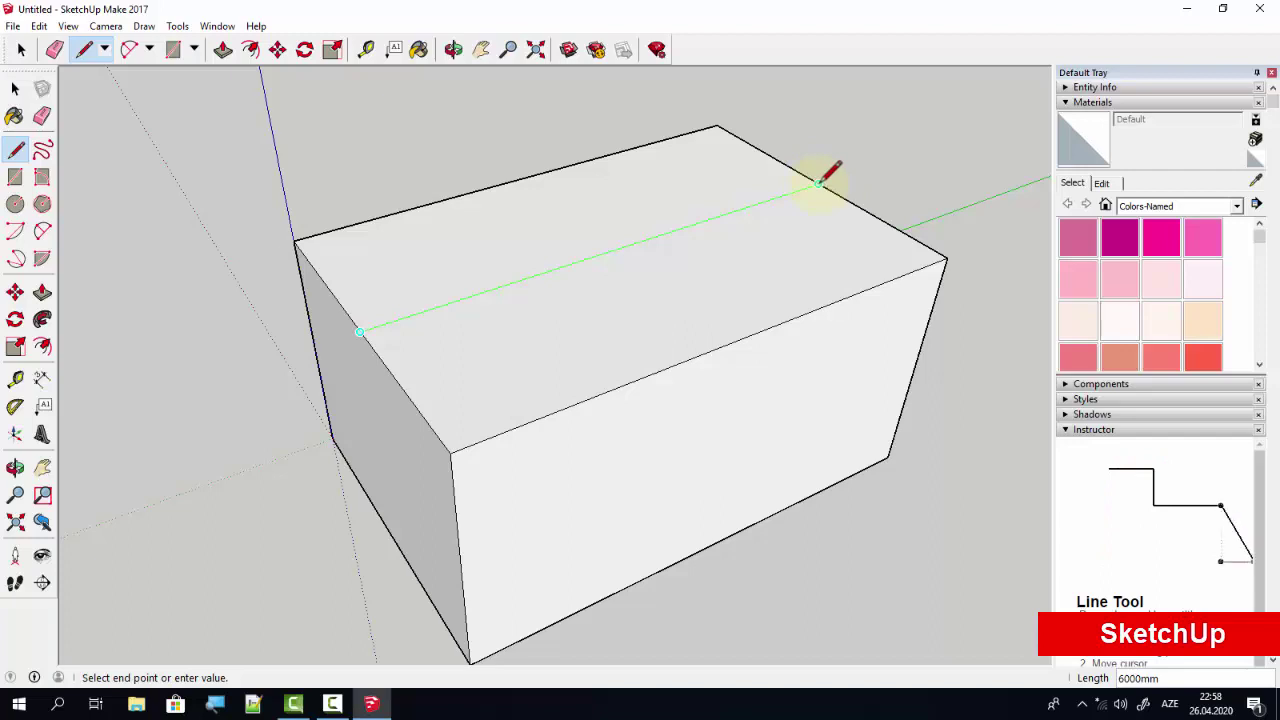
pyautogui.click(819, 183)
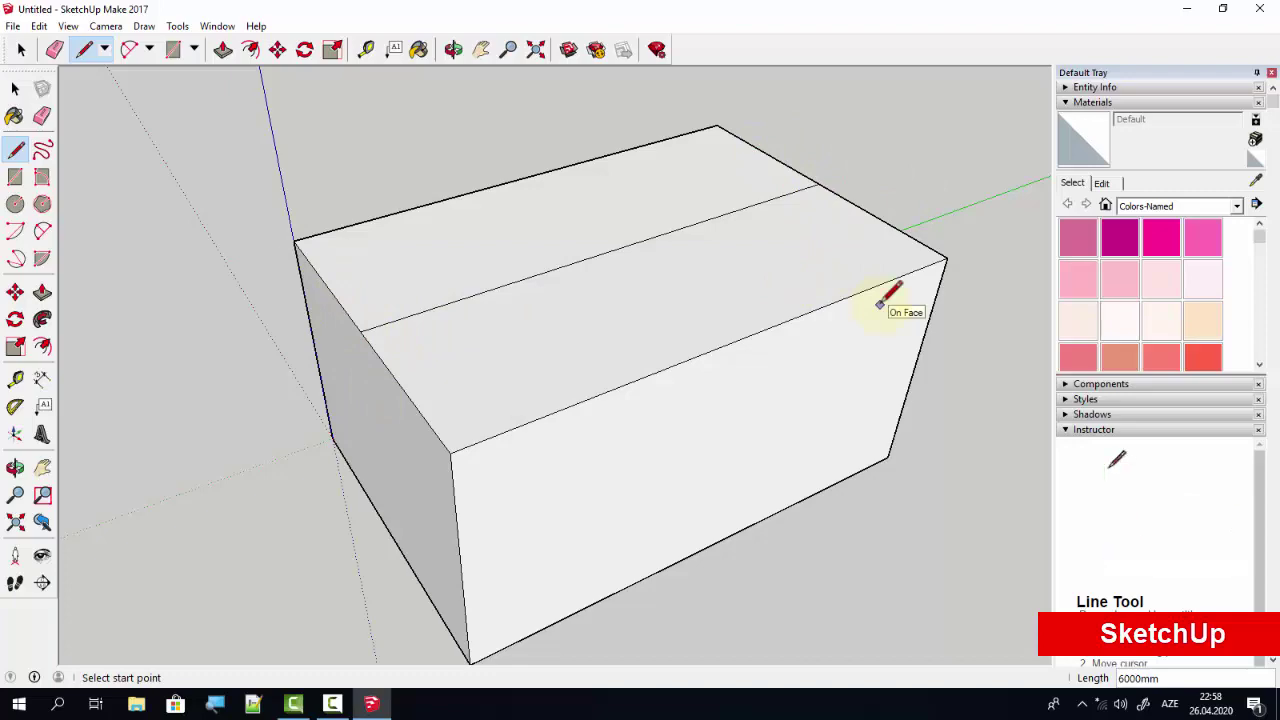
# Move the middle top edge upward to about 1099 mm as a first ridge attempt.
pyautogui.press('o')
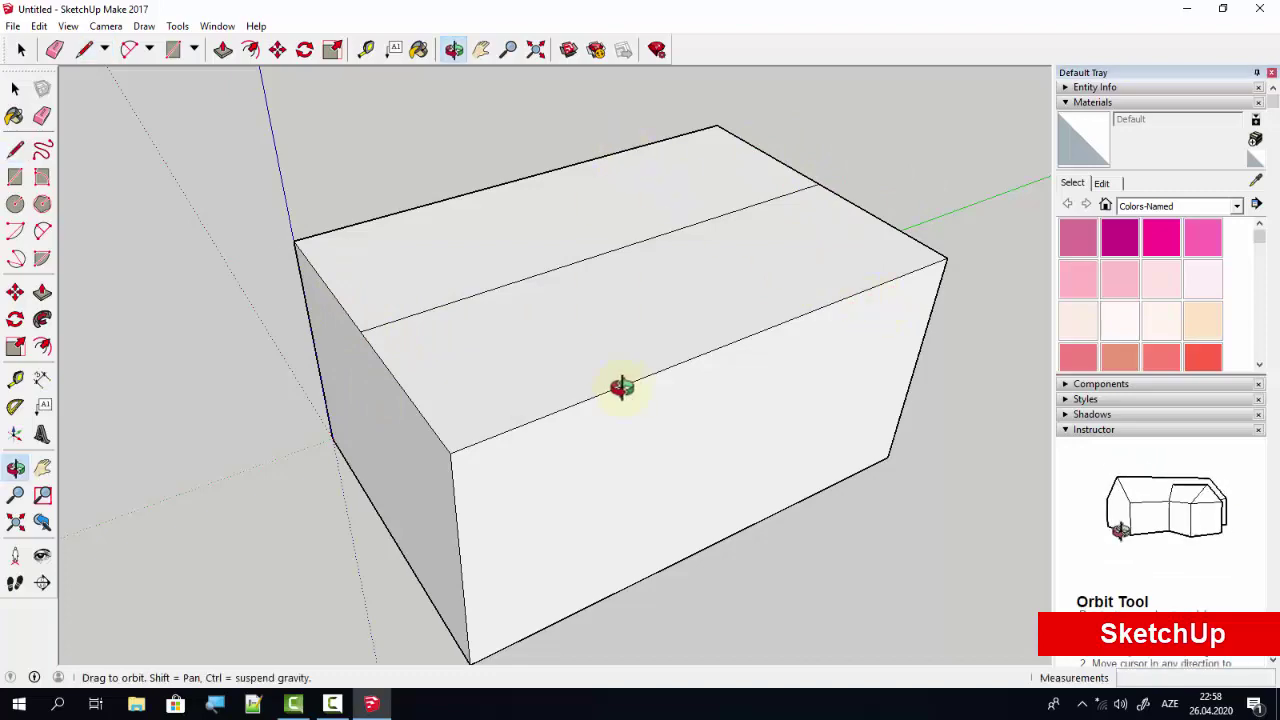
pyautogui.moveTo(628, 386)
pyautogui.mouseDown()
pyautogui.moveTo(727, 225)
pyautogui.moveTo(874, 249)
pyautogui.moveTo(823, 271)
pyautogui.mouseUp()
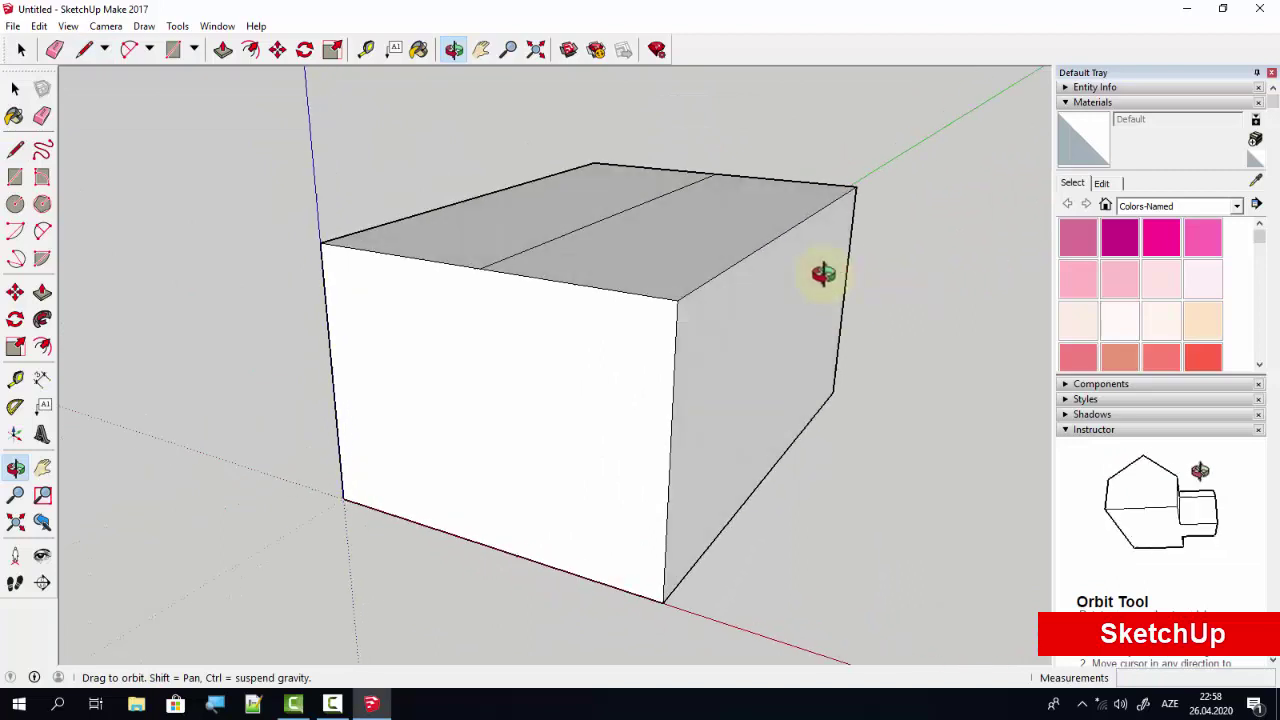
pyautogui.moveTo(606, 354)
pyautogui.mouseDown()
pyautogui.moveTo(634, 323)
pyautogui.moveTo(620, 309)
pyautogui.mouseUp()
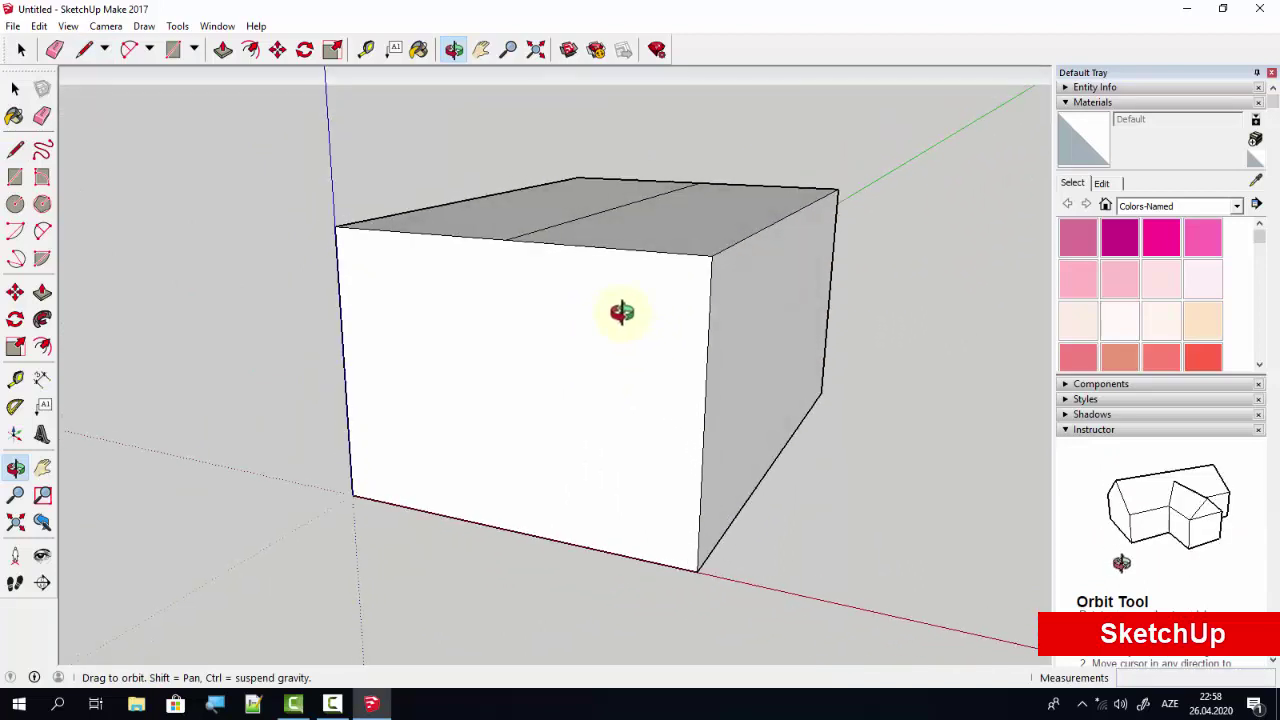
pyautogui.click(278, 52)
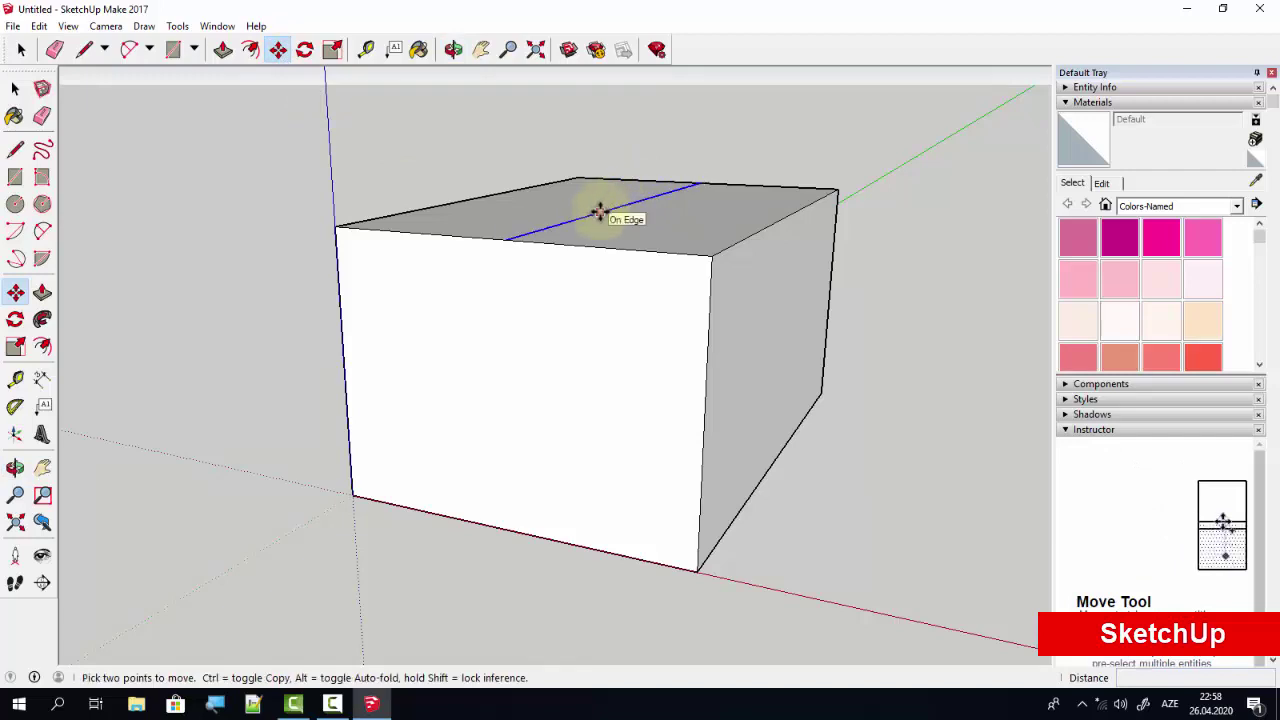
pyautogui.click(598, 212)
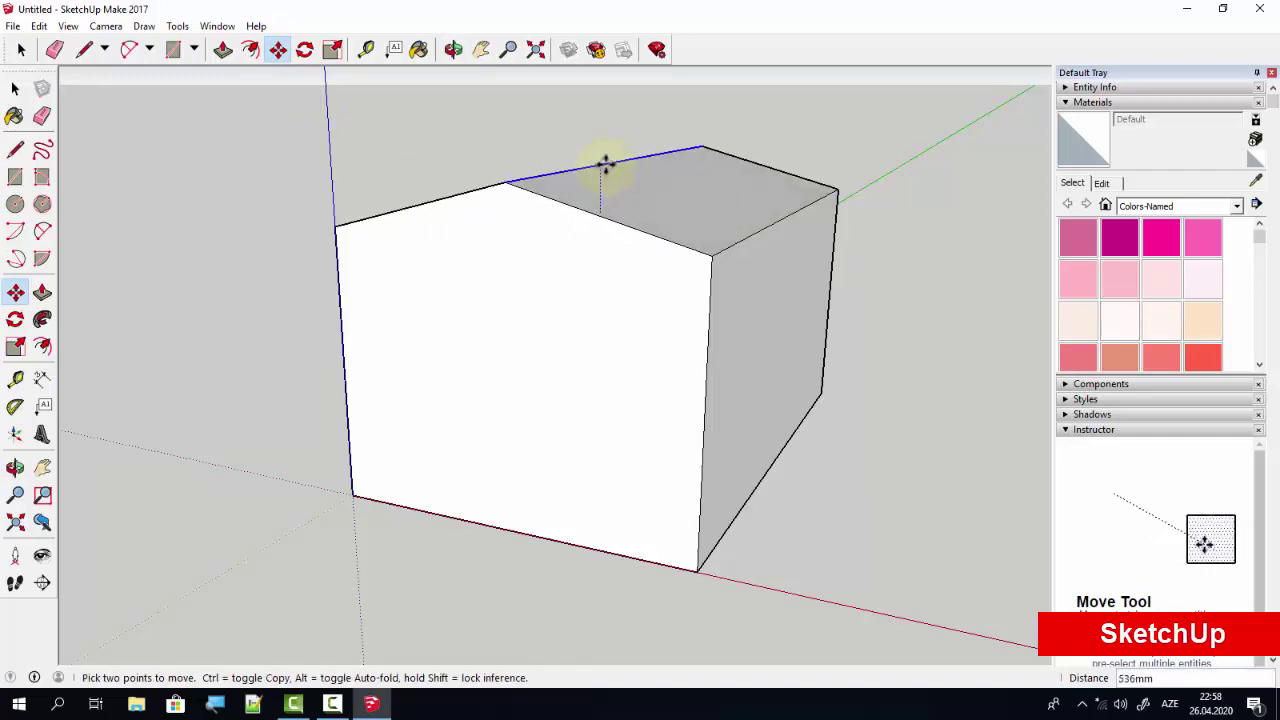
pyautogui.click(666, 143)
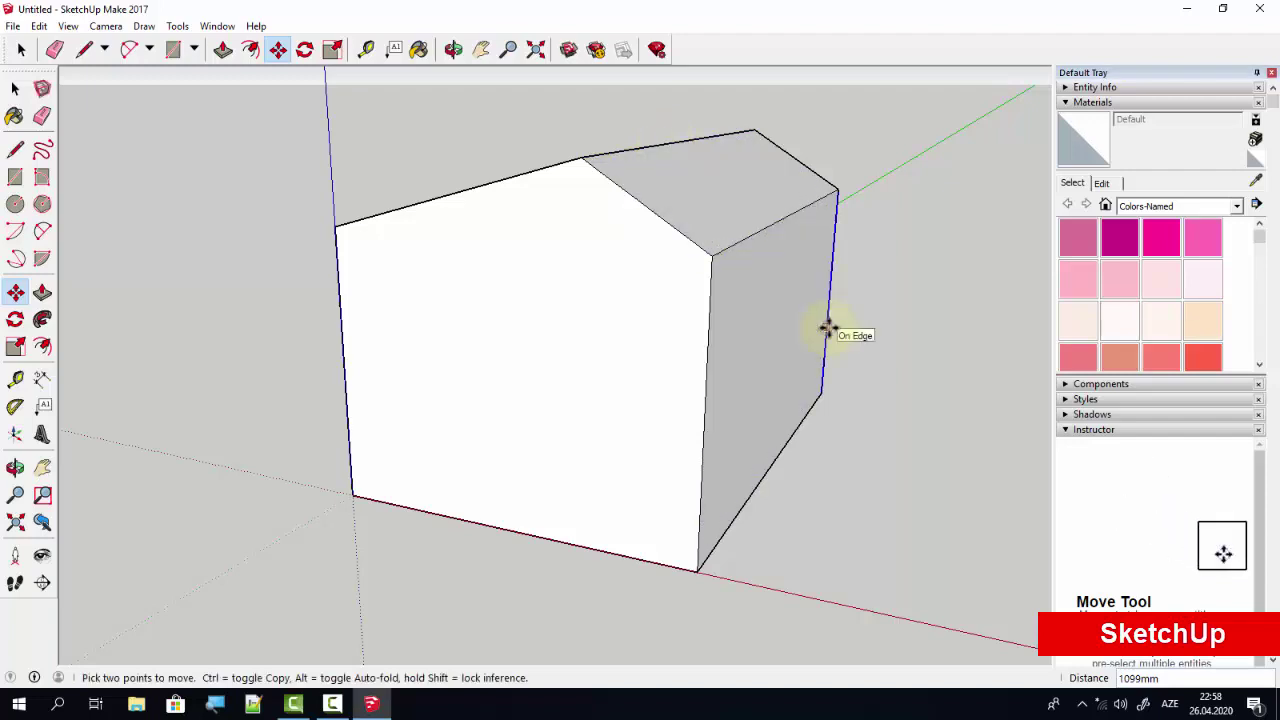
# Lift the ridge edge along the blue axis to exactly 1500 mm.
pyautogui.click(453, 49)
pyautogui.moveTo(505, 340)
pyautogui.mouseDown()
pyautogui.moveTo(621, 322)
pyautogui.moveTo(683, 329)
pyautogui.moveTo(588, 358)
pyautogui.moveTo(457, 354)
pyautogui.mouseUp()
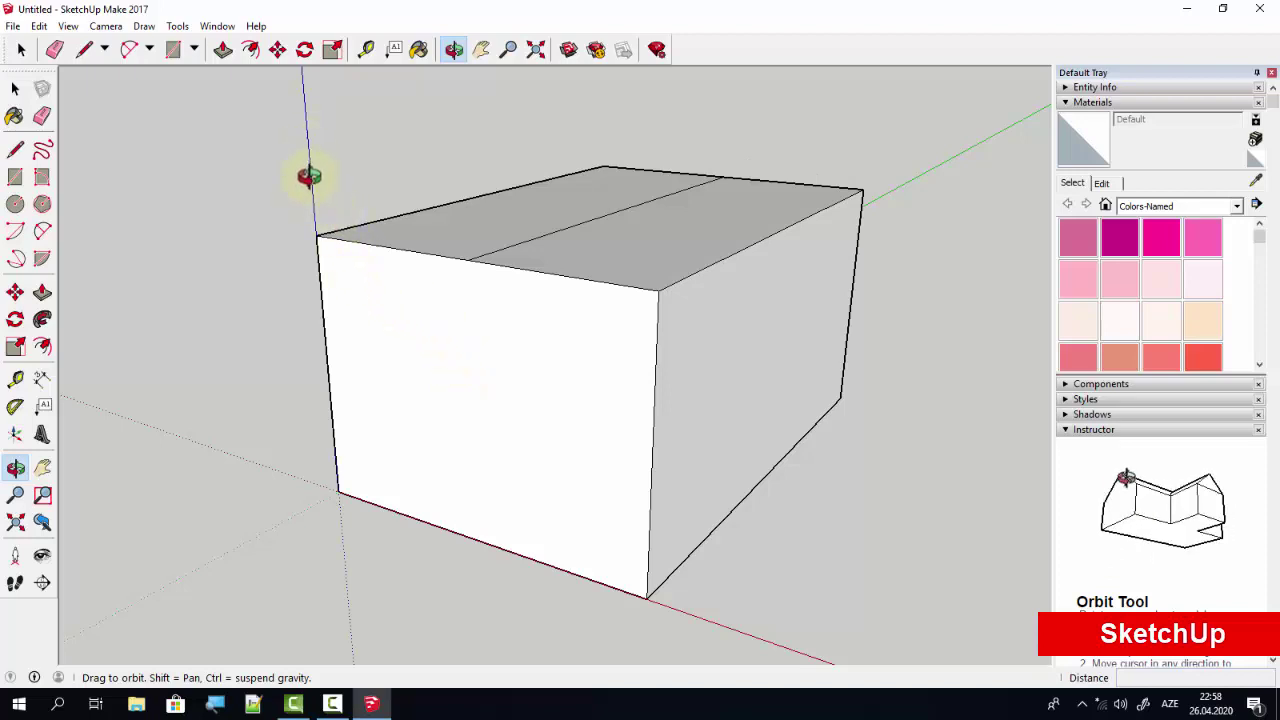
pyautogui.click(278, 50)
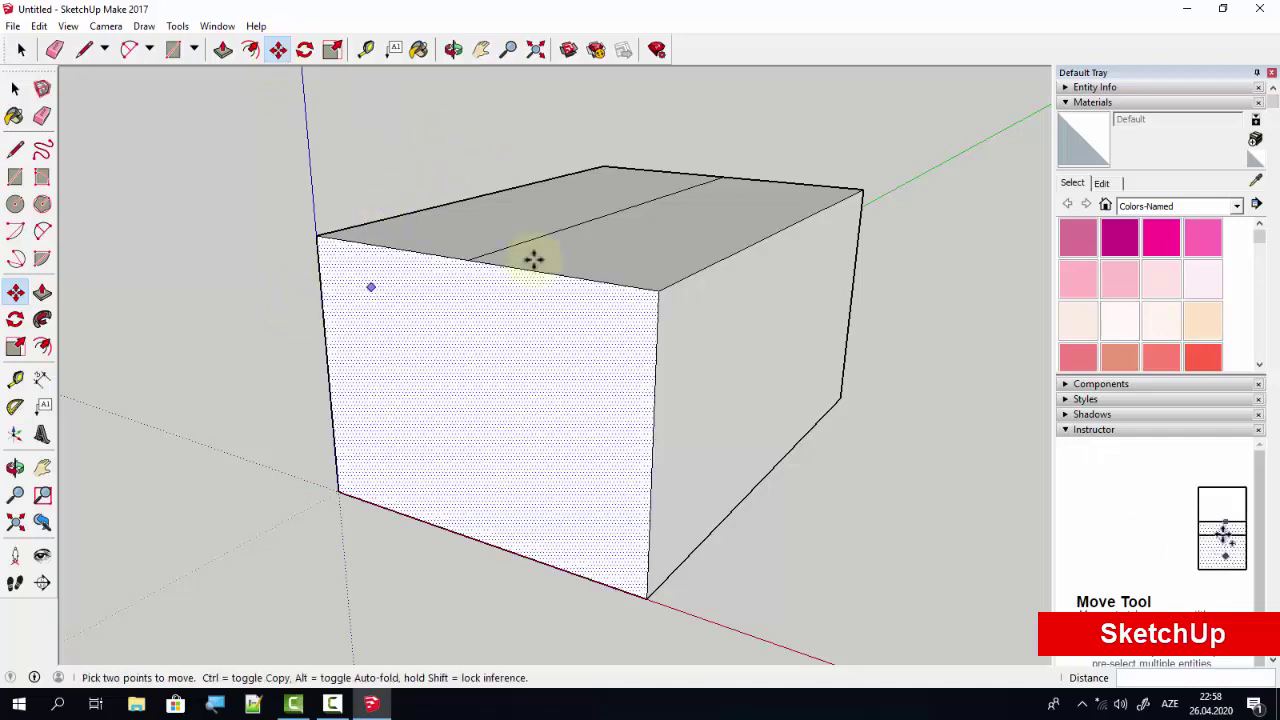
pyautogui.moveTo(585, 220); pyautogui.dragTo(589, 146)
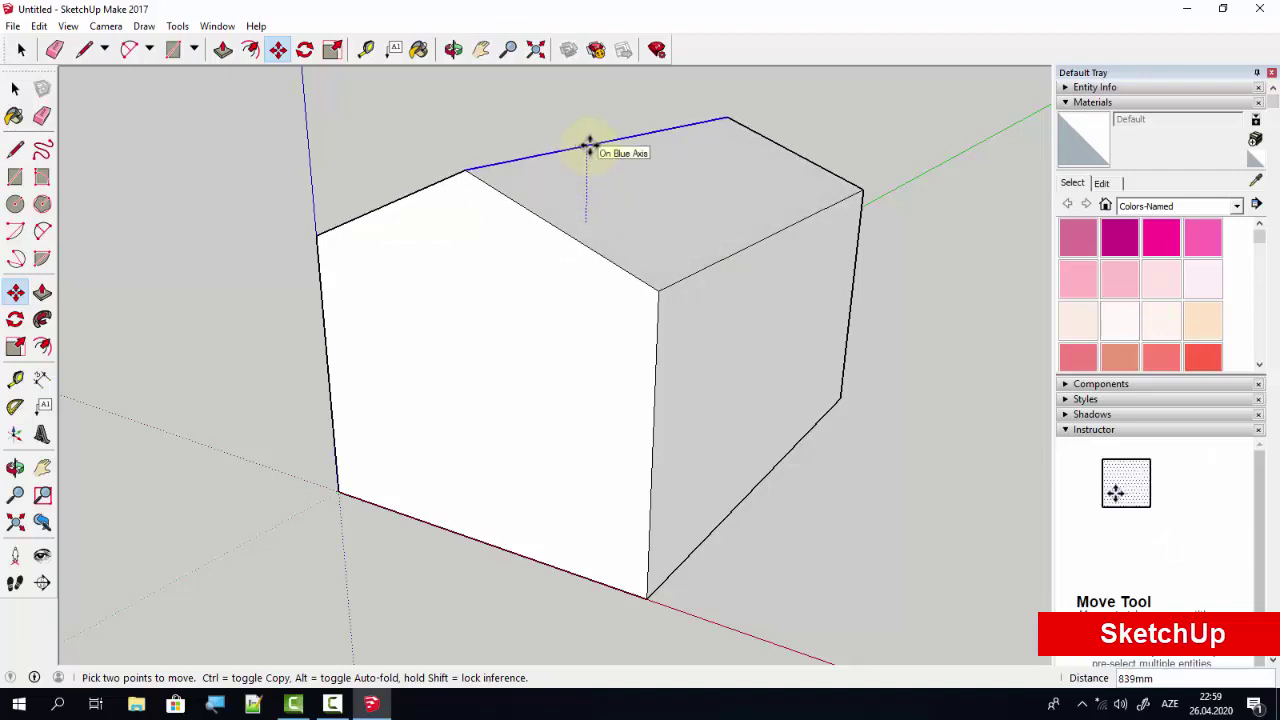
pyautogui.moveTo(589, 146); pyautogui.dragTo(589, 131)
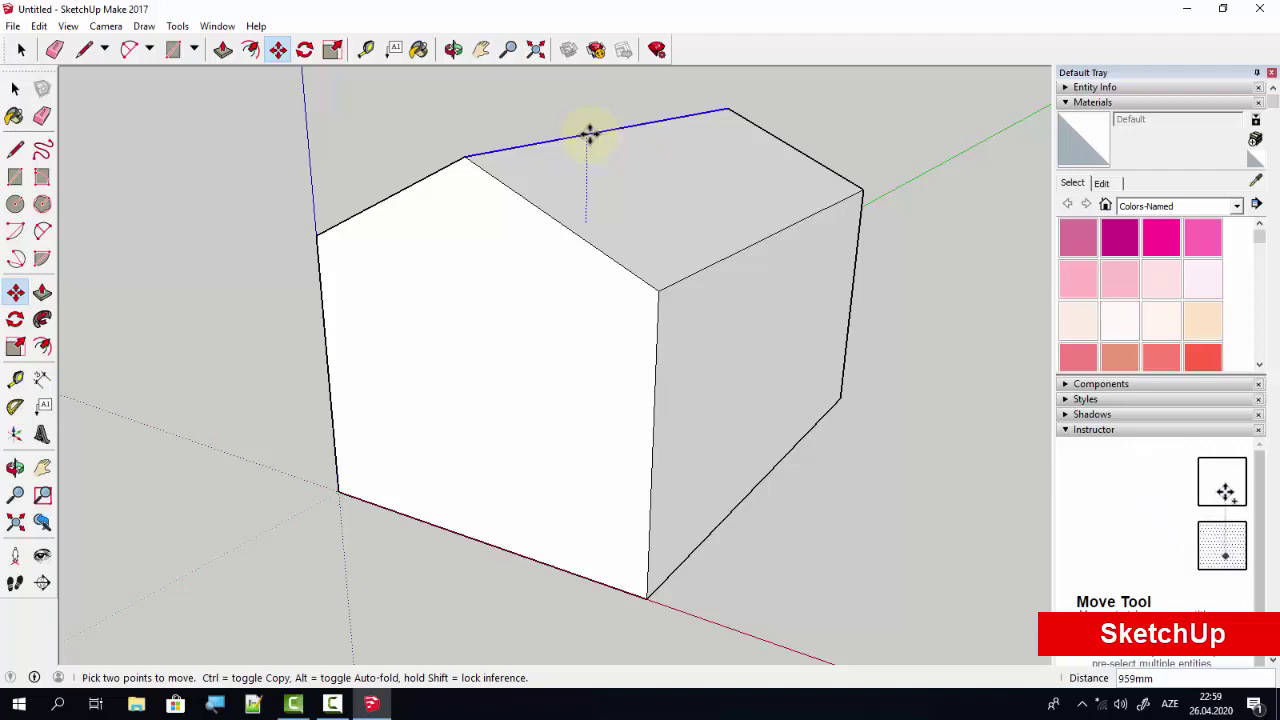
pyautogui.click(590, 135)
pyautogui.write('1500')
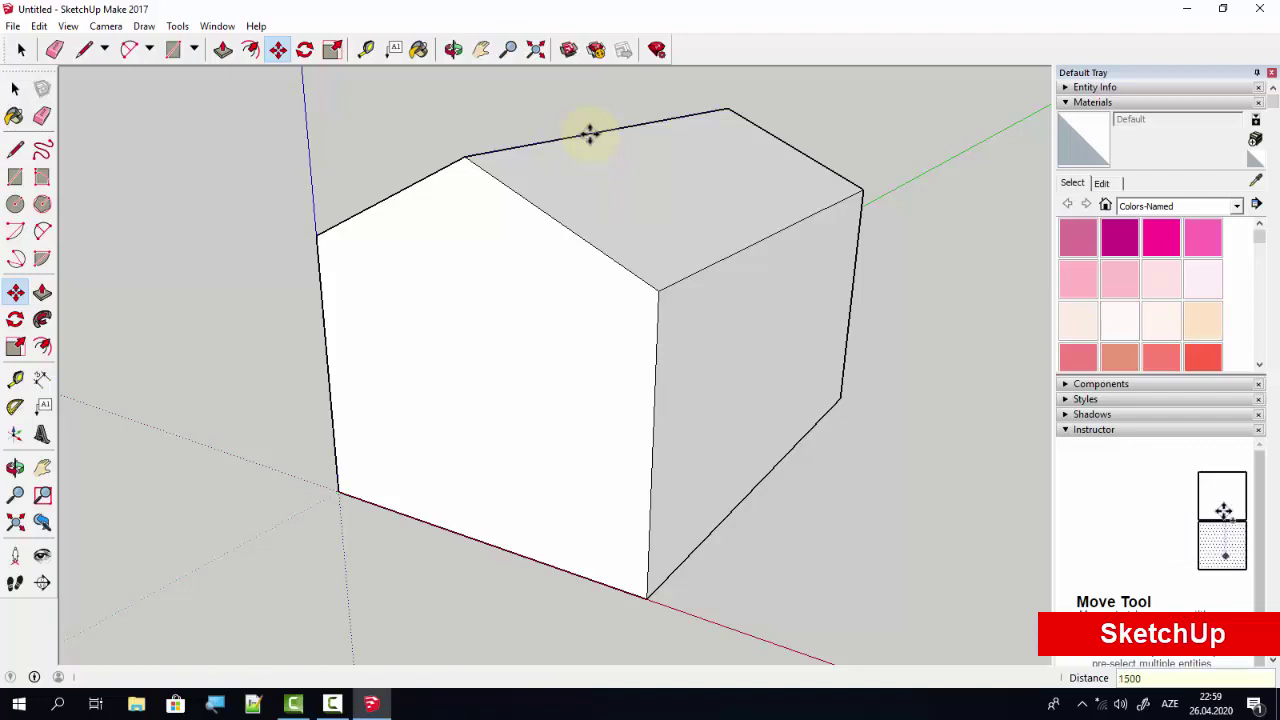
pyautogui.press('Return')
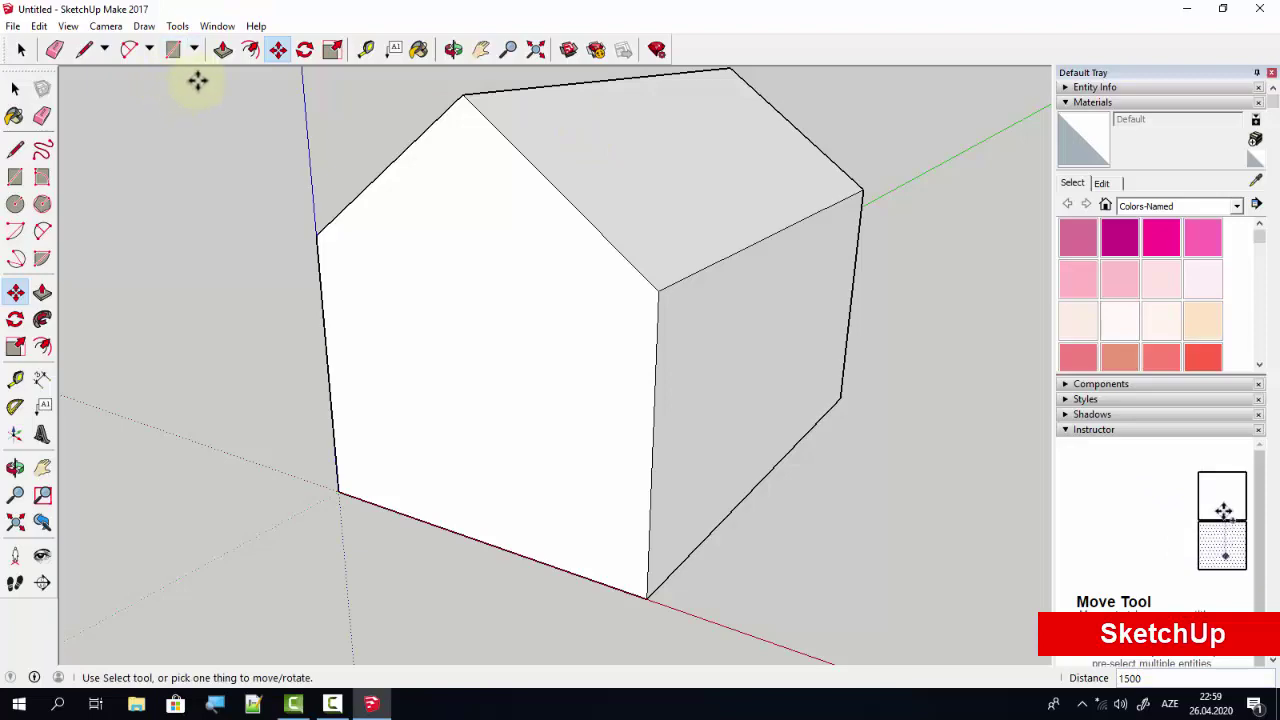
# Offset the house's bottom face outline outward by 500 mm, viewed from underneath.
pyautogui.click(453, 49)
pyautogui.moveTo(494, 320)
pyautogui.mouseDown()
pyautogui.moveTo(685, 442)
pyautogui.moveTo(751, 414)
pyautogui.moveTo(623, 429)
pyautogui.moveTo(411, 414)
pyautogui.moveTo(796, 417)
pyautogui.moveTo(714, 349)
pyautogui.moveTo(677, 437)
pyautogui.moveTo(657, 371)
pyautogui.moveTo(633, 429)
pyautogui.moveTo(631, 334)
pyautogui.moveTo(477, 300)
pyautogui.moveTo(503, 409)
pyautogui.mouseUp()
pyautogui.moveTo(517, 343)
pyautogui.mouseDown()
pyautogui.moveTo(514, 380)
pyautogui.moveTo(514, 341)
pyautogui.mouseUp()
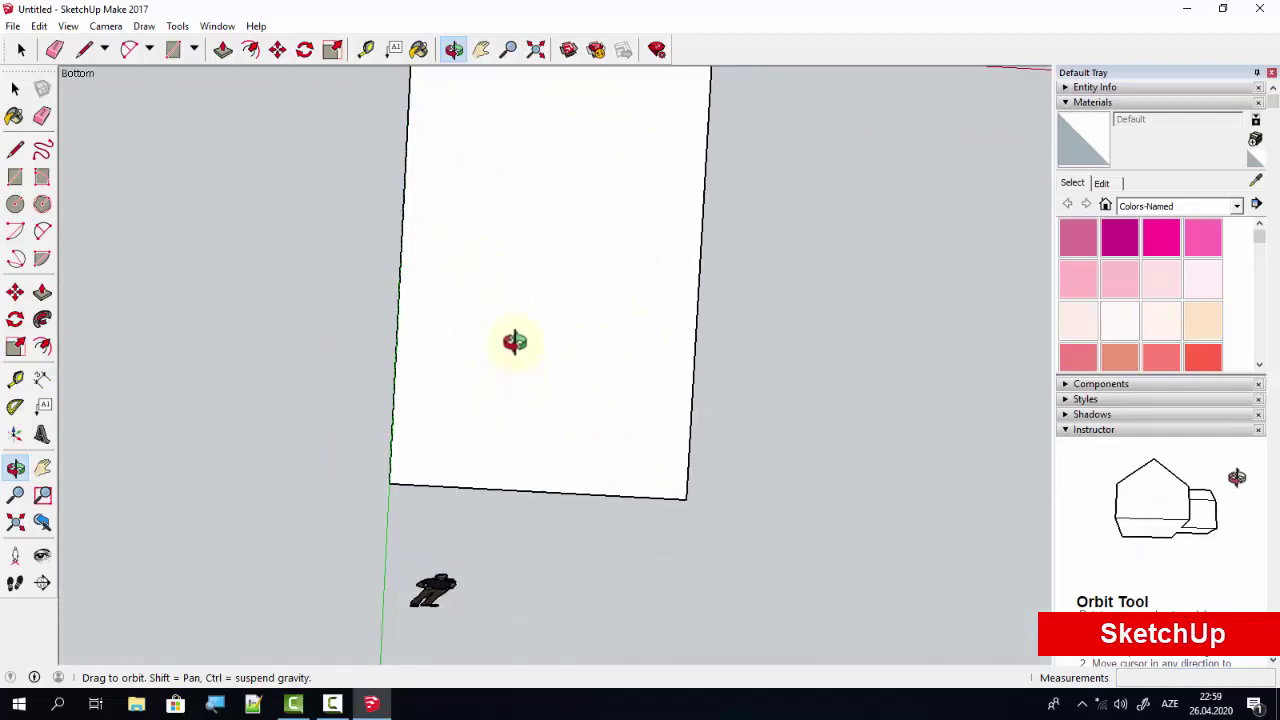
pyautogui.click(483, 50)
pyautogui.moveTo(537, 220)
pyautogui.mouseDown()
pyautogui.moveTo(517, 243)
pyautogui.moveTo(583, 243)
pyautogui.mouseUp()
pyautogui.click(453, 49)
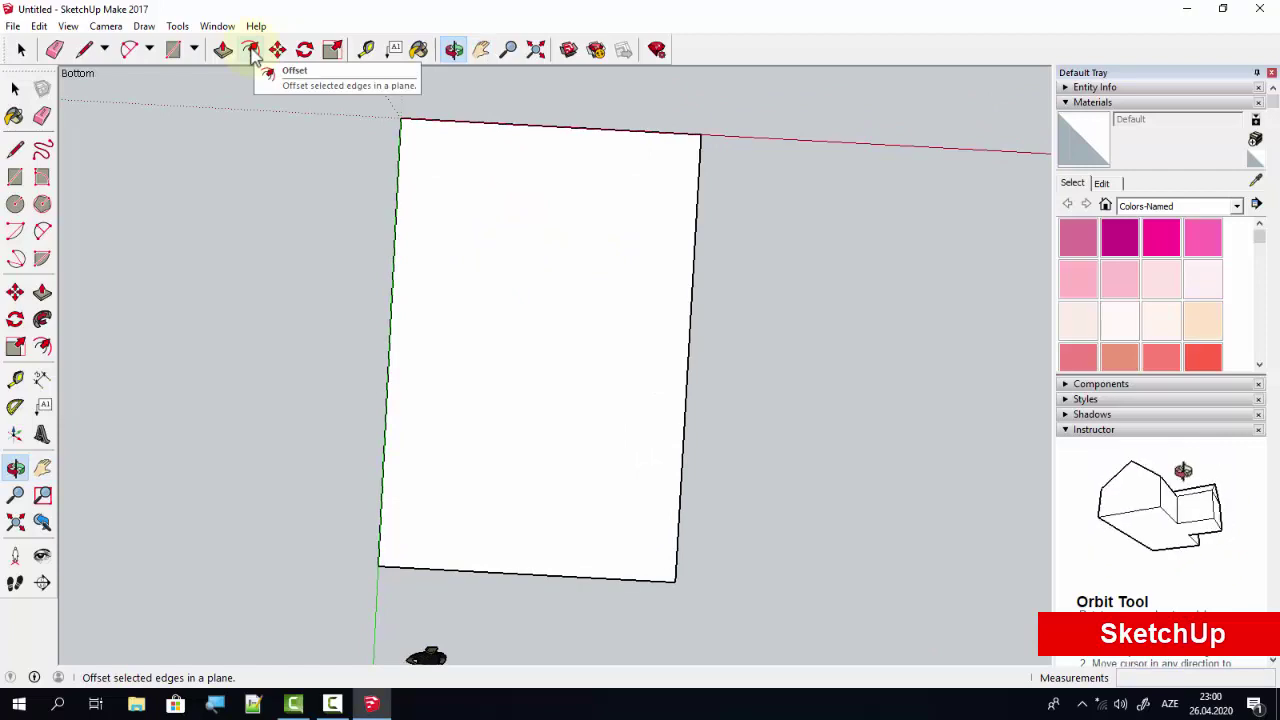
pyautogui.click(251, 50)
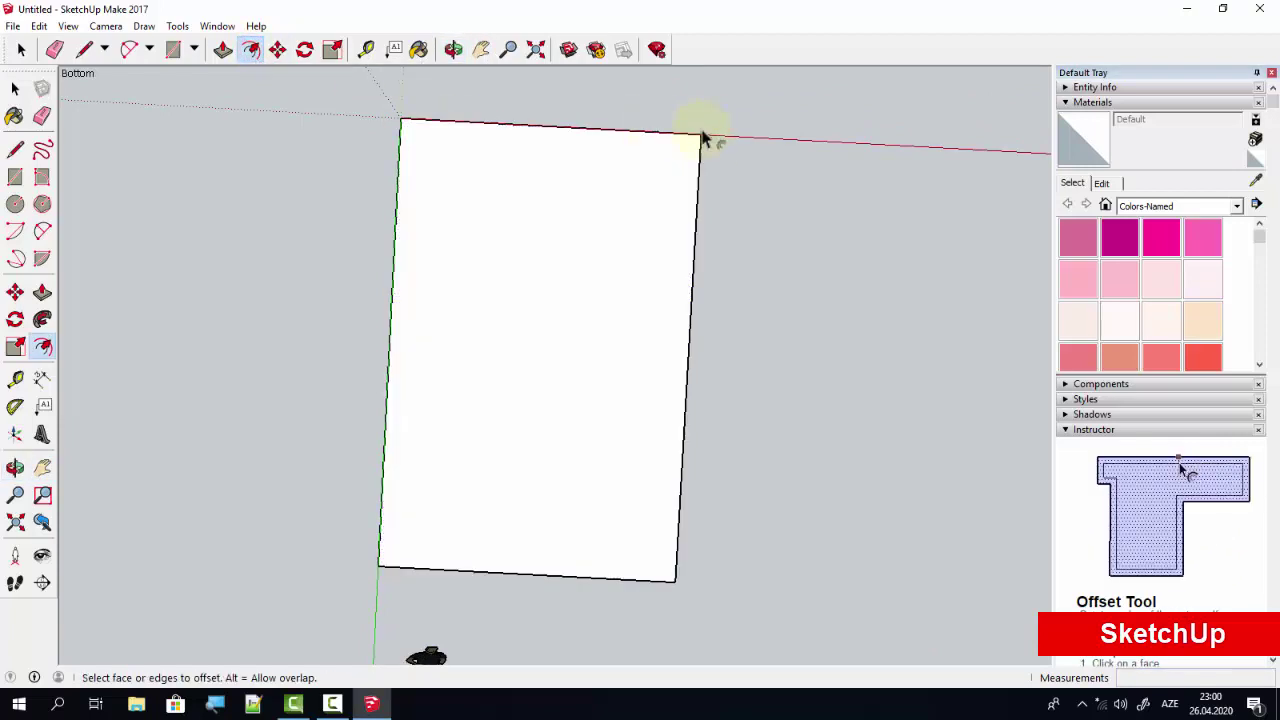
pyautogui.click(690, 173)
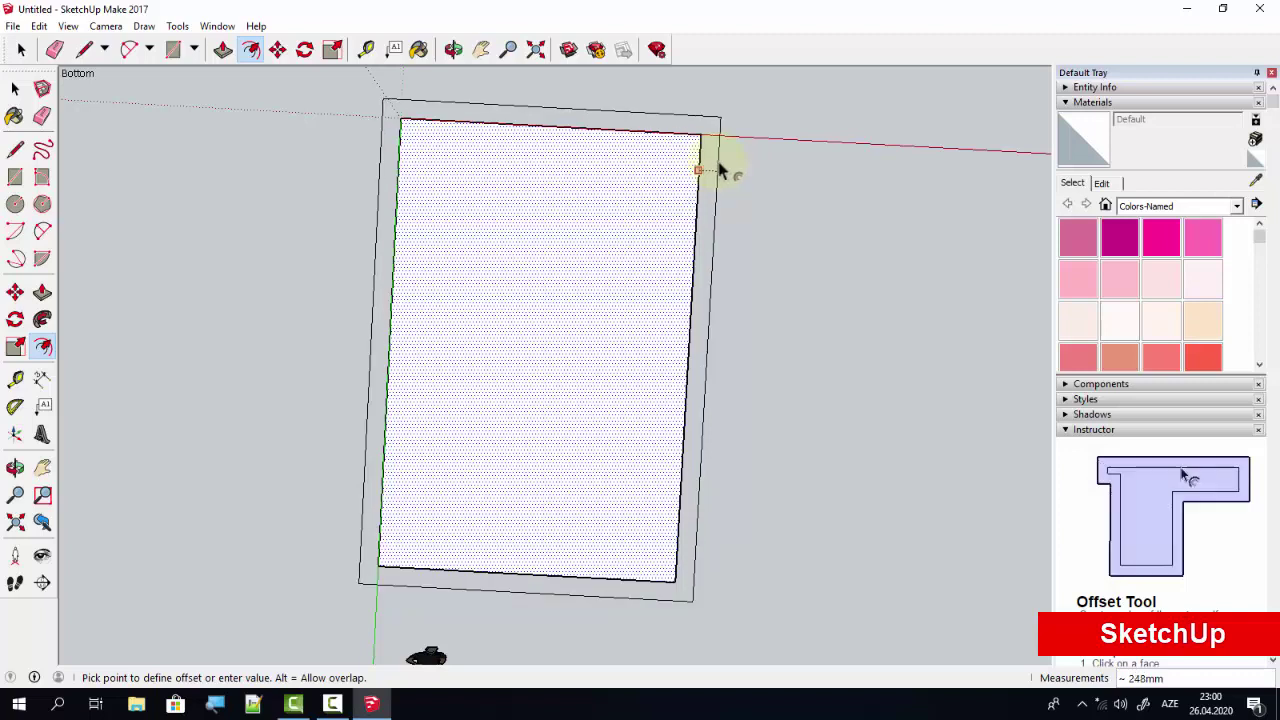
pyautogui.click(718, 170)
pyautogui.write('500')
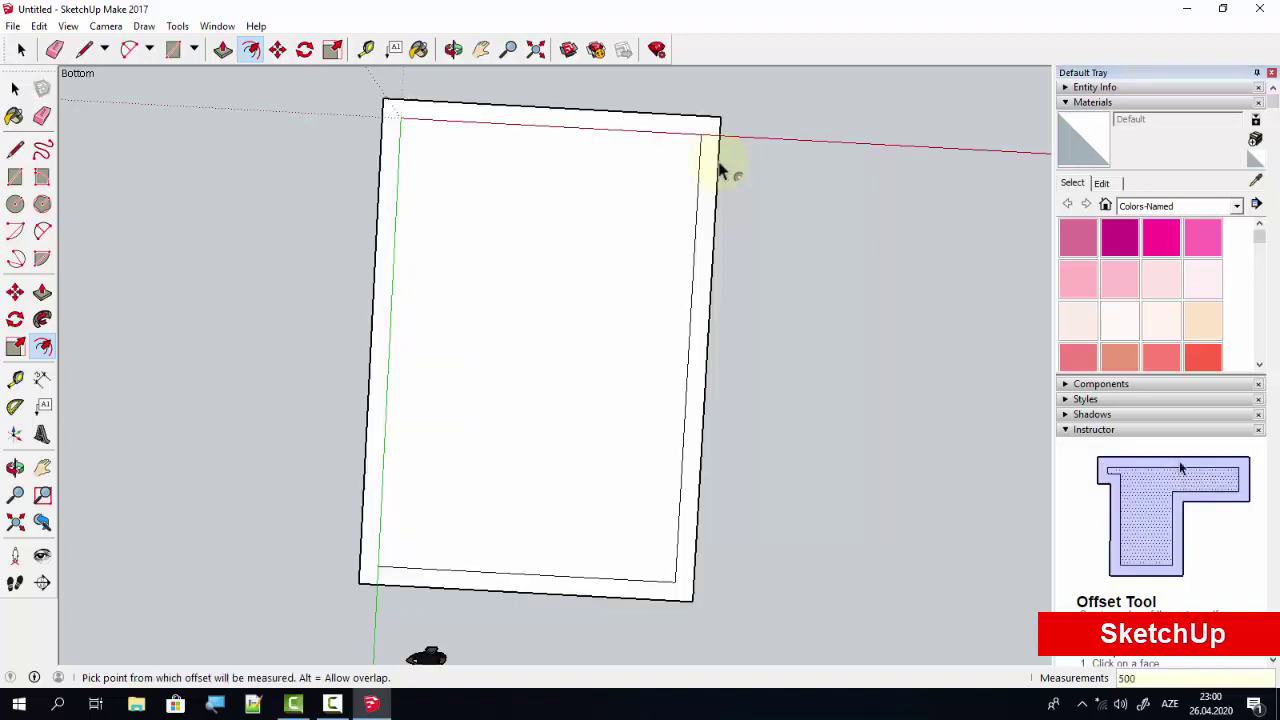
pyautogui.press('Return')
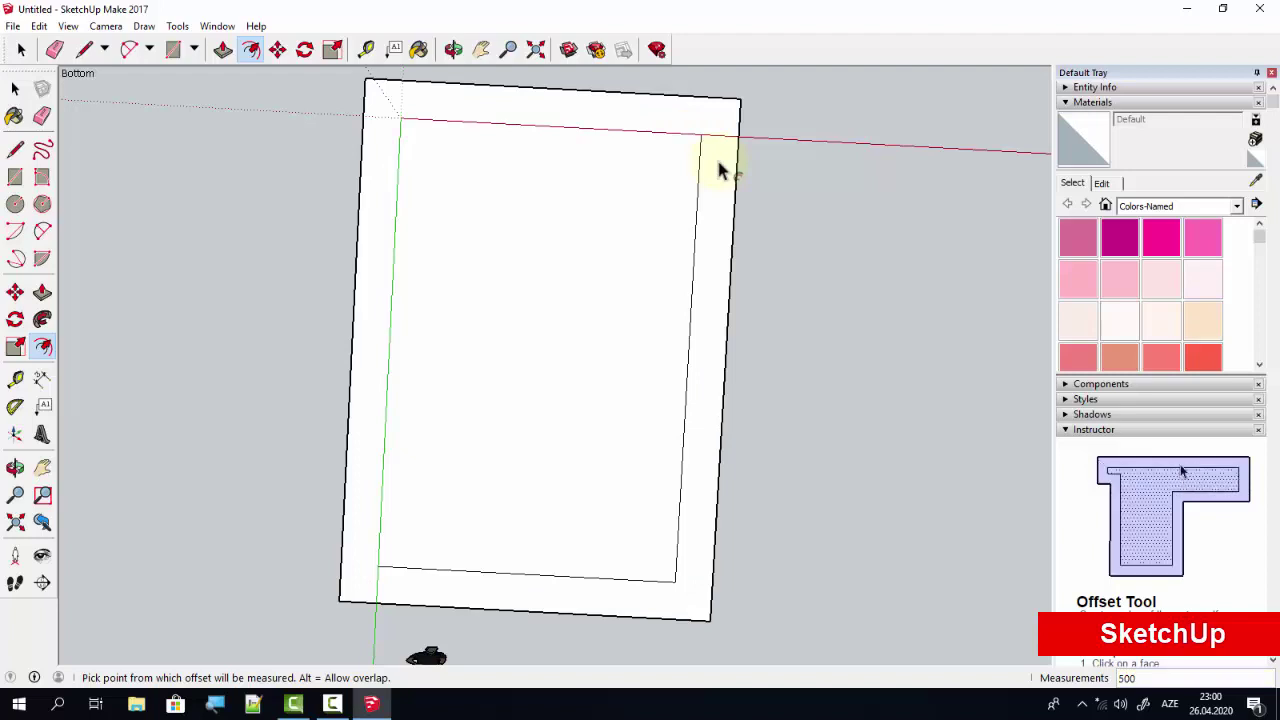
pyautogui.click(450, 55)
pyautogui.moveTo(809, 194)
pyautogui.mouseDown()
pyautogui.moveTo(786, 380)
pyautogui.moveTo(820, 337)
pyautogui.moveTo(688, 381)
pyautogui.moveTo(537, 534)
pyautogui.moveTo(320, 483)
pyautogui.moveTo(557, 529)
pyautogui.moveTo(781, 351)
pyautogui.moveTo(646, 463)
pyautogui.moveTo(240, 423)
pyautogui.moveTo(206, 403)
pyautogui.moveTo(520, 474)
pyautogui.moveTo(569, 146)
pyautogui.moveTo(463, 431)
pyautogui.mouseUp()
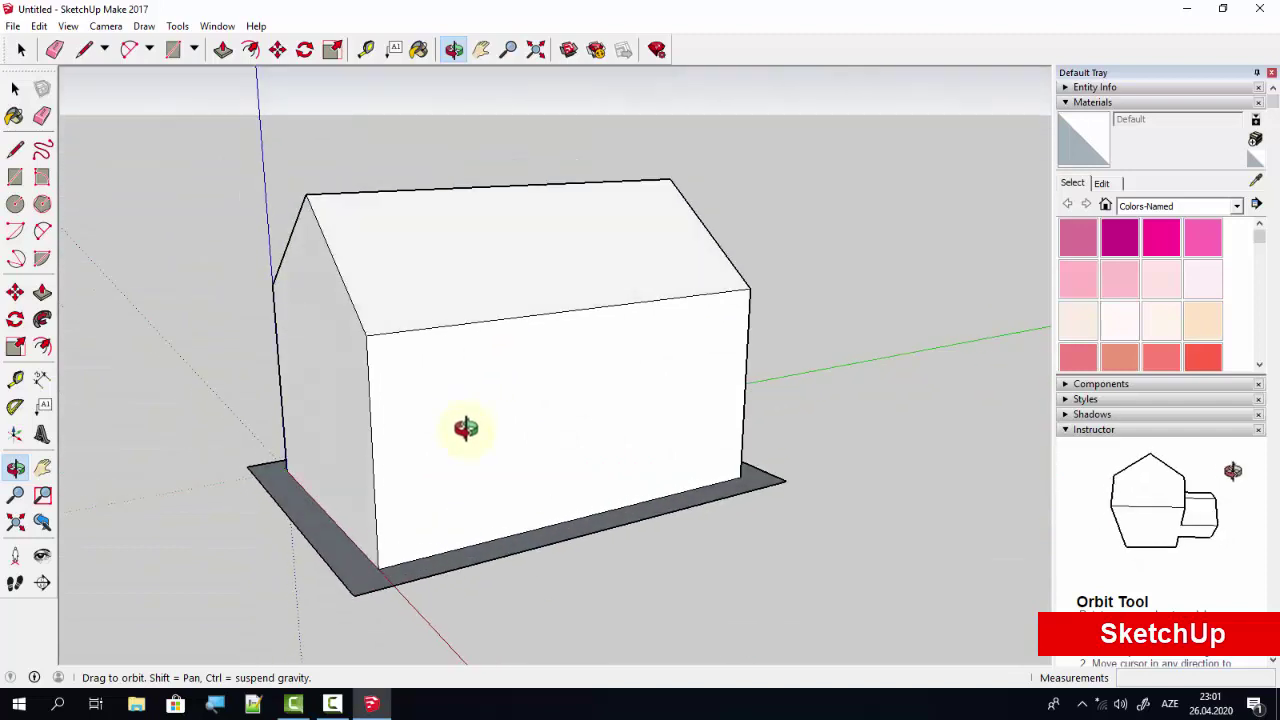
# Pull the 500 mm base border ring up 3000 mm alongside the walls.
pyautogui.click(224, 54)
pyautogui.click(309, 523)
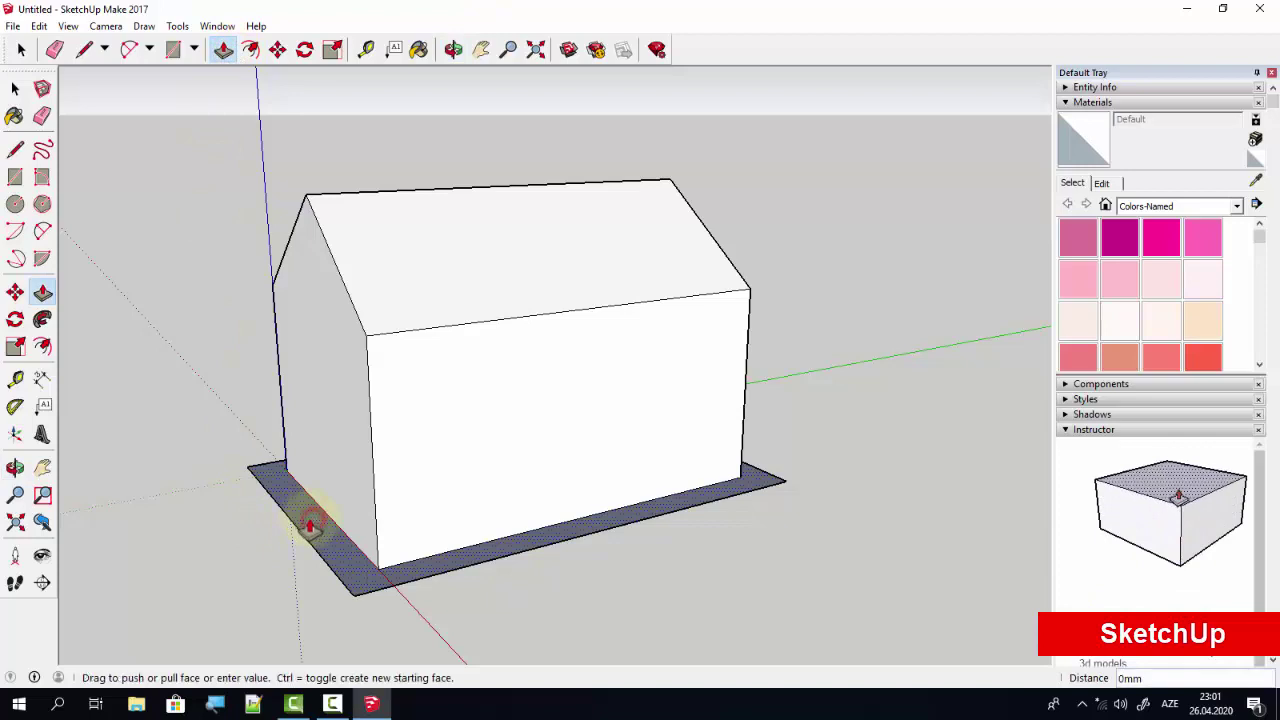
pyautogui.moveTo(320, 422)
pyautogui.mouseDown()
pyautogui.moveTo(319, 318)
pyautogui.moveTo(318, 338)
pyautogui.mouseUp()
pyautogui.write('3000')
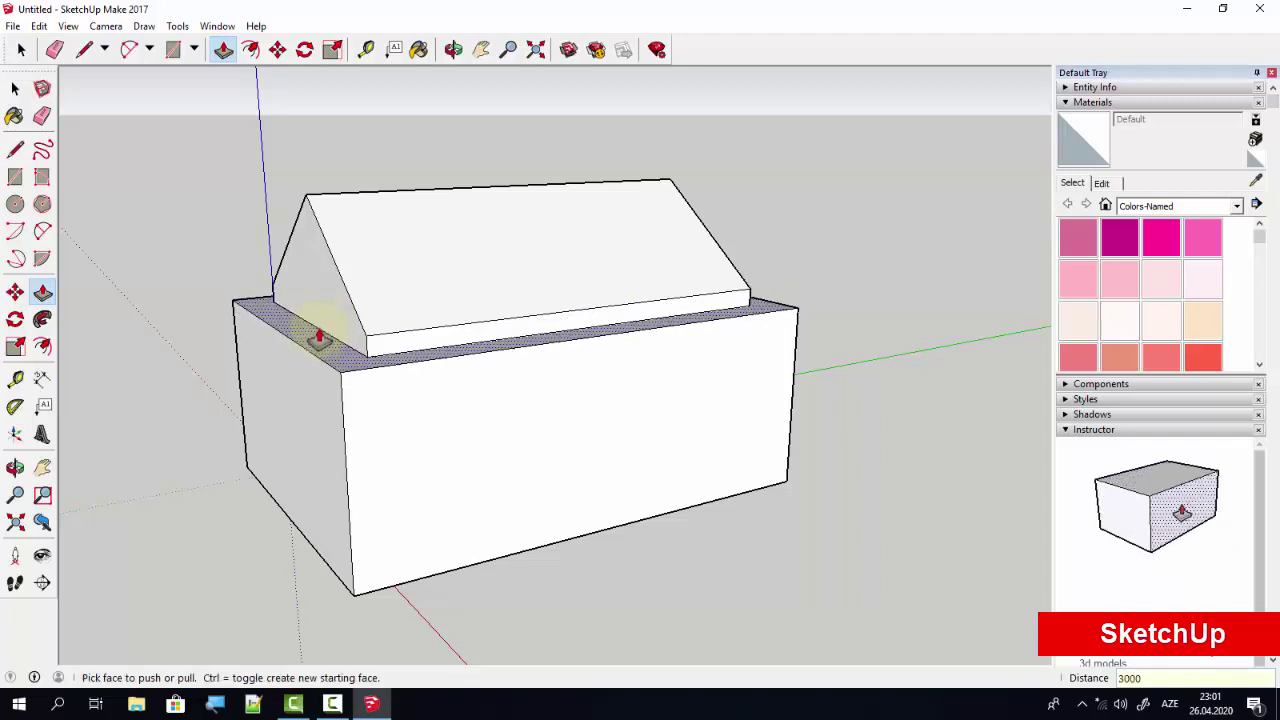
pyautogui.press('Return')
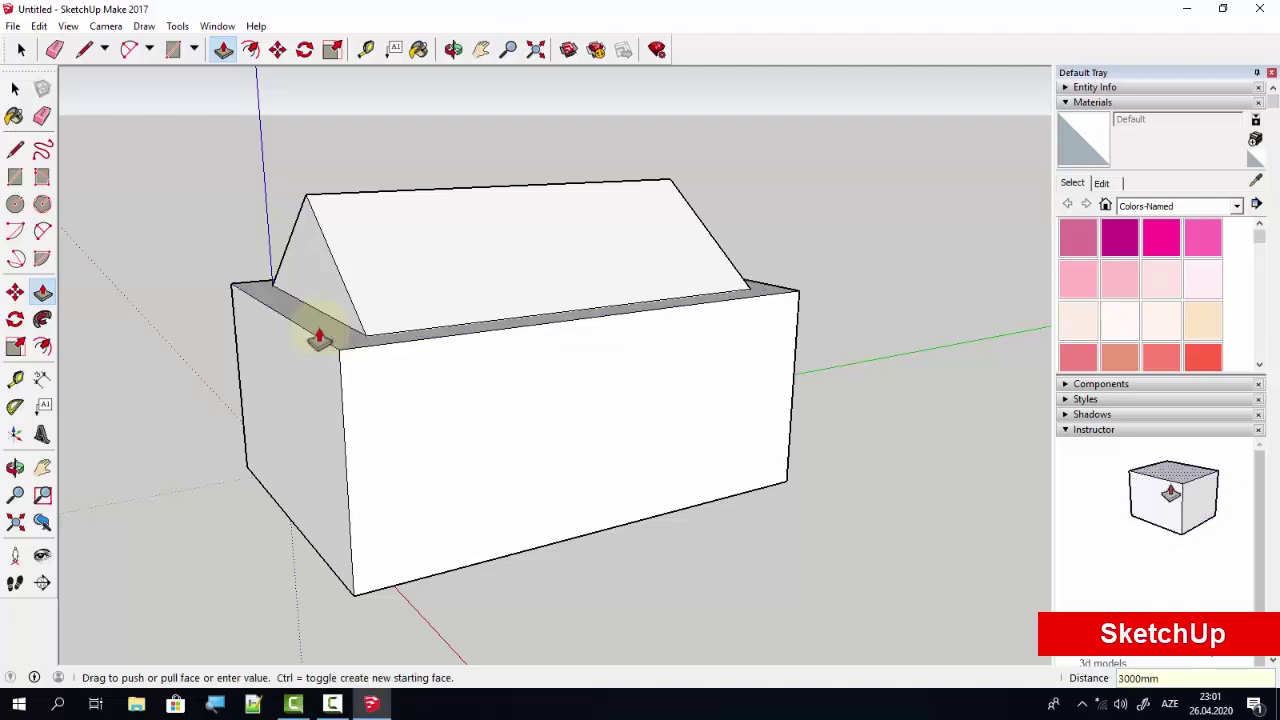
# From below, push the ring's underside upward toward a thin eave overhang.
pyautogui.click(453, 49)
pyautogui.moveTo(596, 625); pyautogui.dragTo(590, 308)
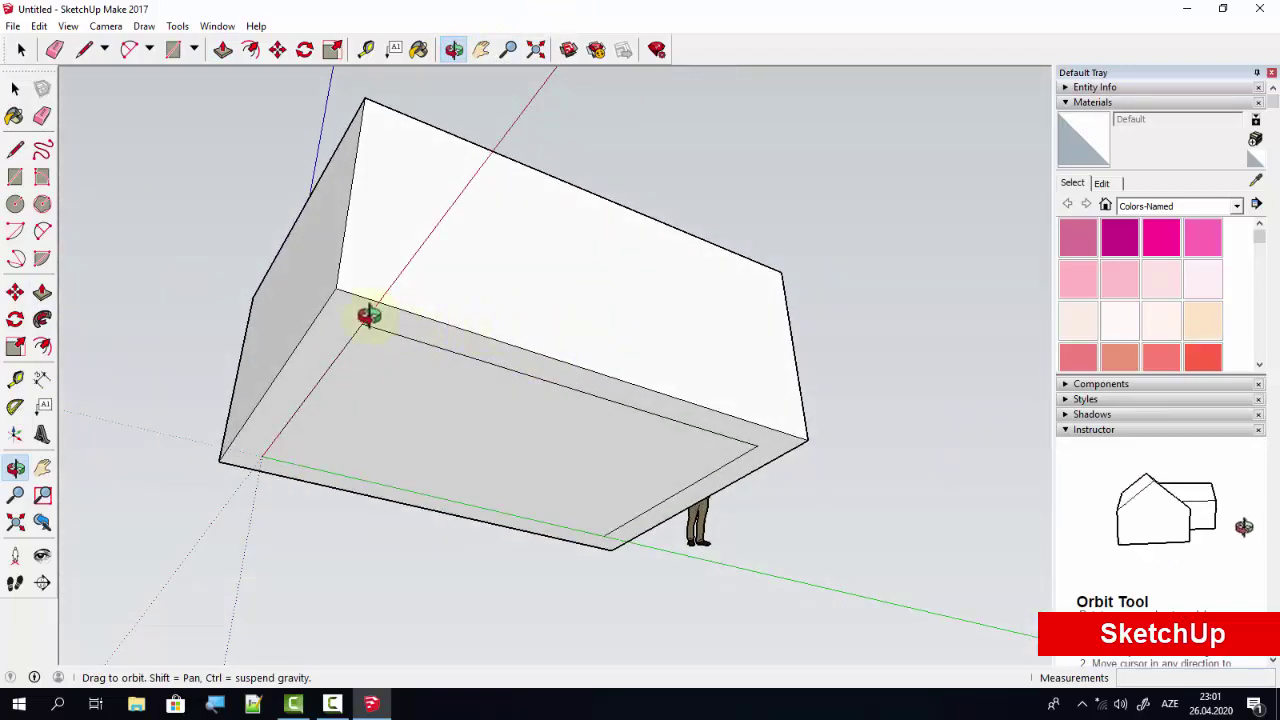
pyautogui.click(221, 49)
pyautogui.moveTo(338, 306); pyautogui.dragTo(366, 133)
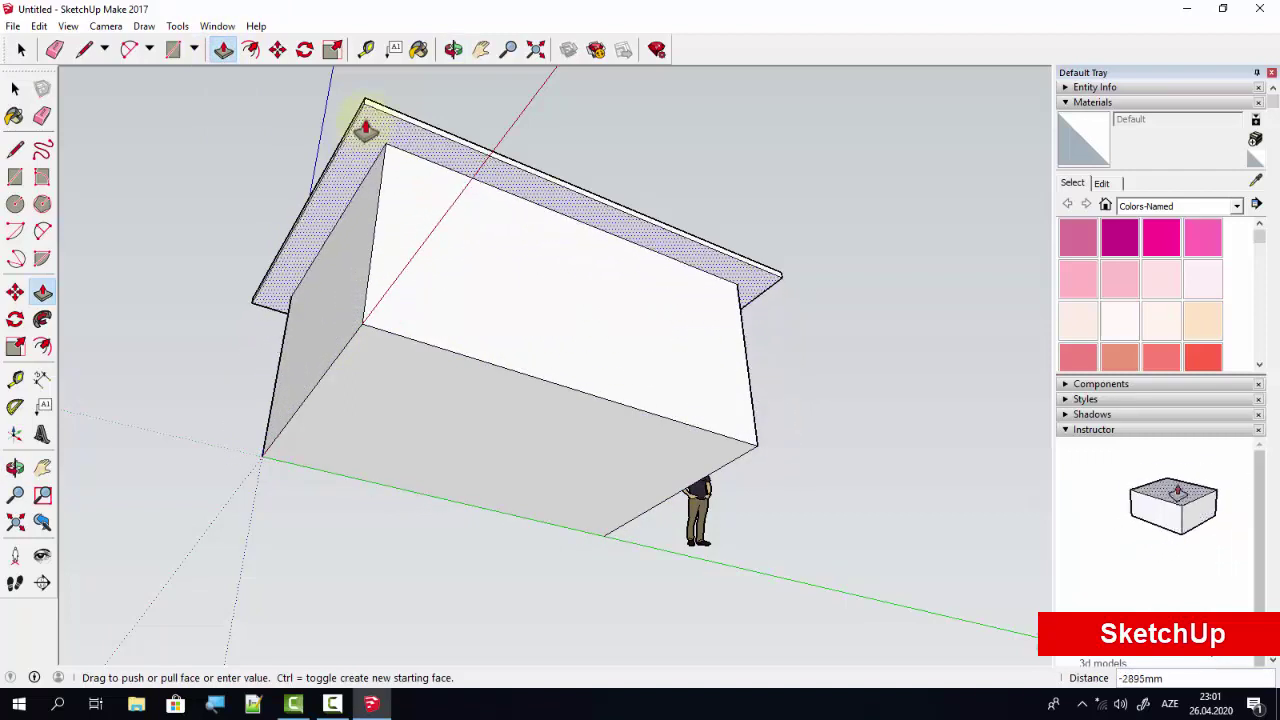
# Orbit from beneath the house around to a straight-on view of the front gable wall.
pyautogui.click(453, 49)
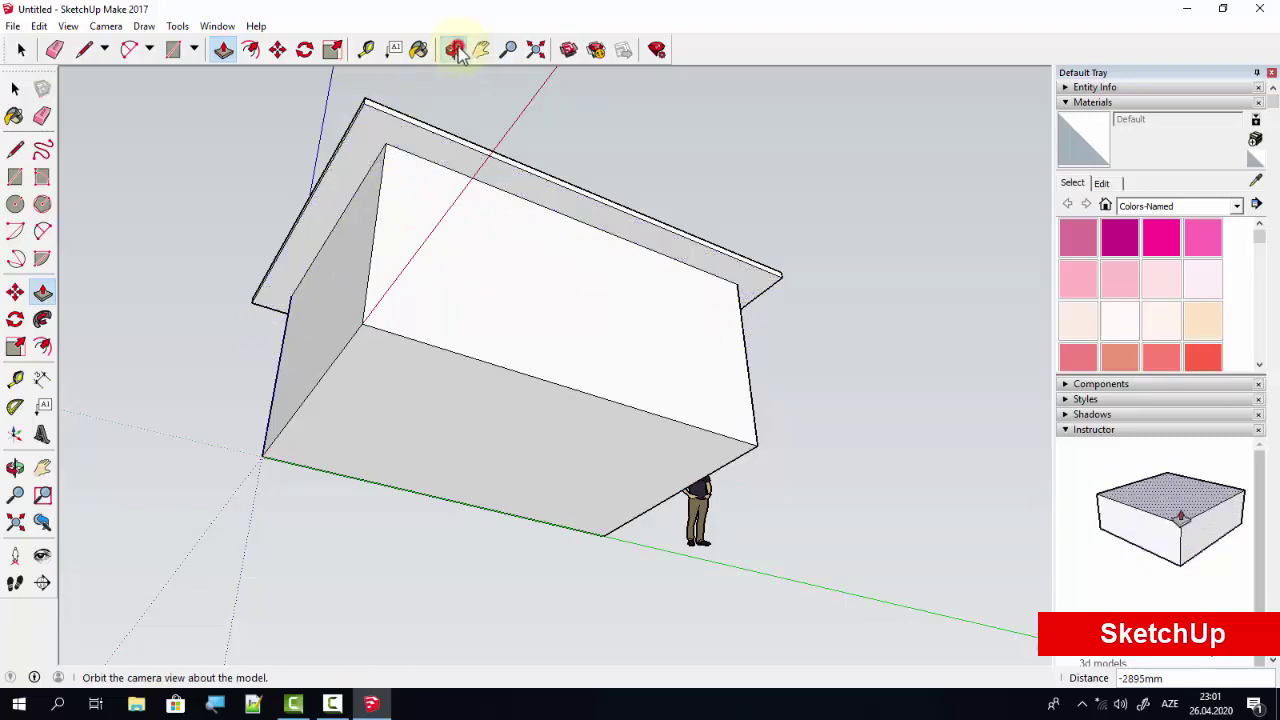
pyautogui.moveTo(437, 160); pyautogui.dragTo(395, 494)
pyautogui.moveTo(288, 454)
pyautogui.mouseDown()
pyautogui.moveTo(537, 406)
pyautogui.moveTo(337, 434)
pyautogui.moveTo(380, 449)
pyautogui.moveTo(243, 434)
pyautogui.moveTo(331, 463)
pyautogui.moveTo(551, 453)
pyautogui.moveTo(374, 471)
pyautogui.moveTo(337, 489)
pyautogui.moveTo(251, 482)
pyautogui.mouseUp()
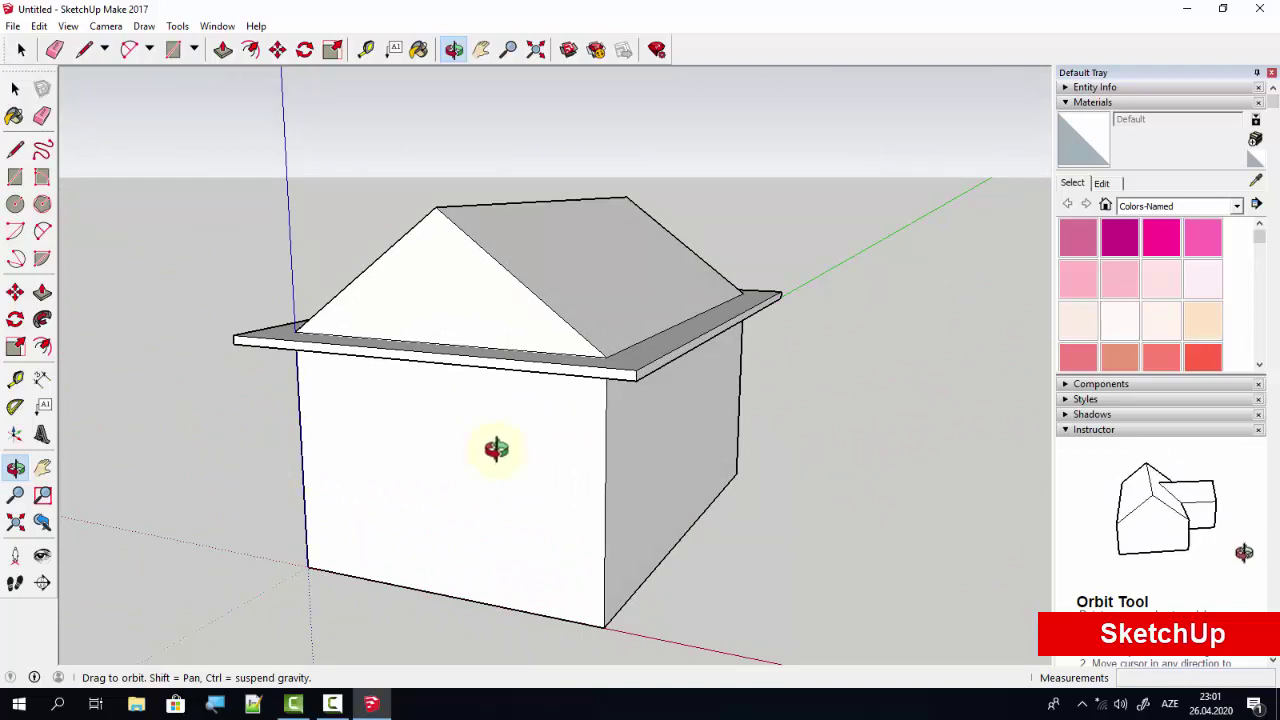
pyautogui.moveTo(496, 449)
pyautogui.mouseDown()
pyautogui.moveTo(229, 426)
pyautogui.moveTo(651, 491)
pyautogui.moveTo(743, 371)
pyautogui.moveTo(729, 329)
pyautogui.moveTo(620, 491)
pyautogui.moveTo(631, 410)
pyautogui.moveTo(628, 420)
pyautogui.mouseUp()
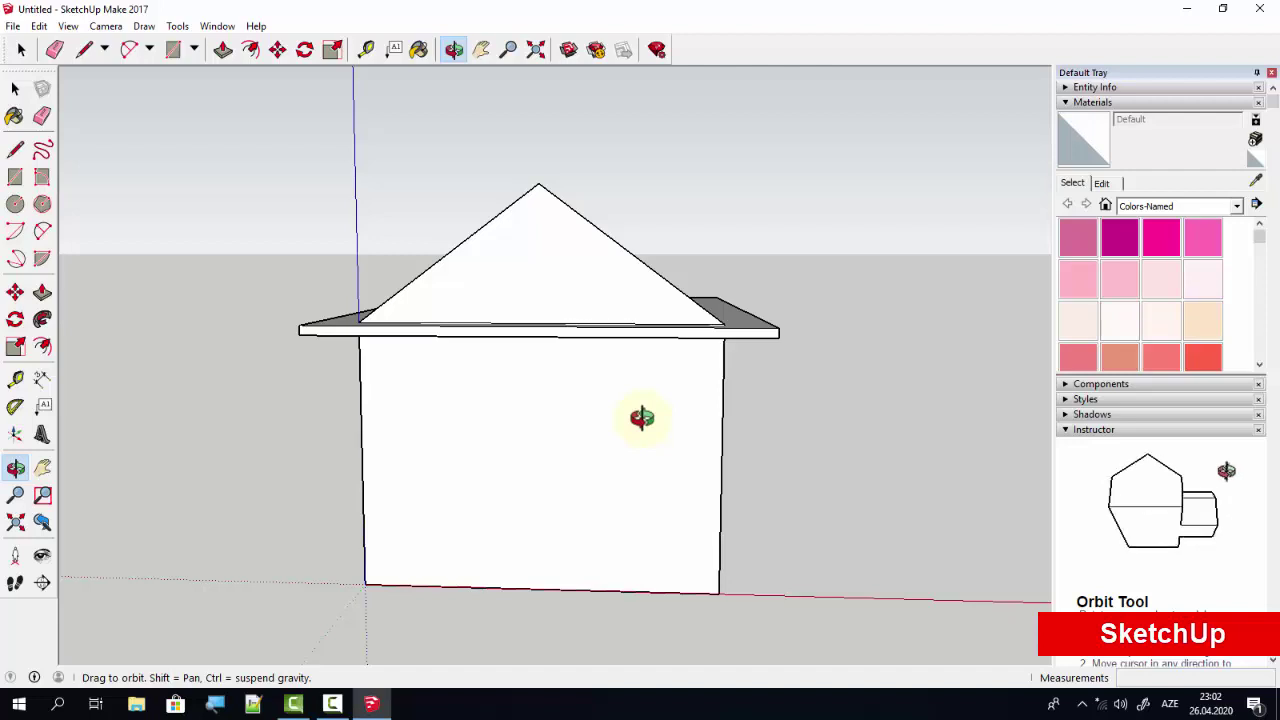
pyautogui.moveTo(639, 414)
pyautogui.mouseDown()
pyautogui.moveTo(649, 386)
pyautogui.moveTo(597, 557)
pyautogui.mouseUp()
# Draw a 3000×300 mm step rectangle at the wall base and a smaller one above it.
pyautogui.scroll(3, 597, 557)
pyautogui.press('r')
pyautogui.click(356, 564)
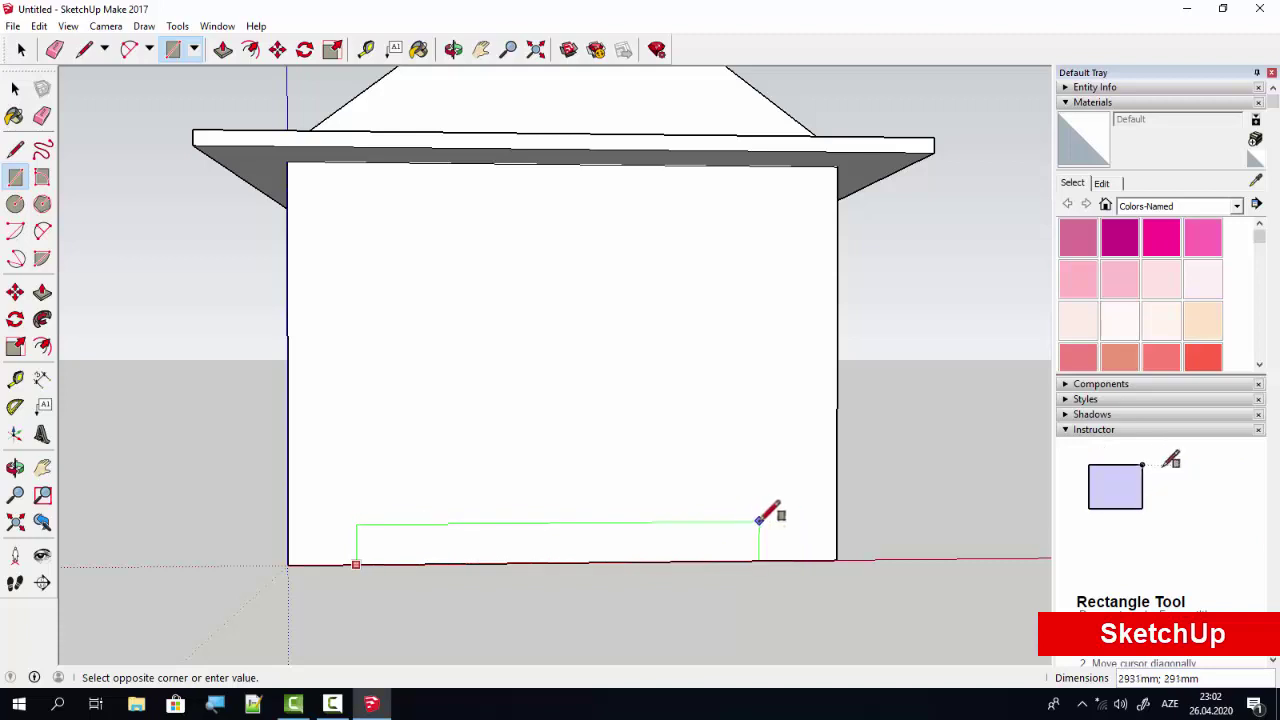
pyautogui.click(754, 527)
pyautogui.write('3000;300')
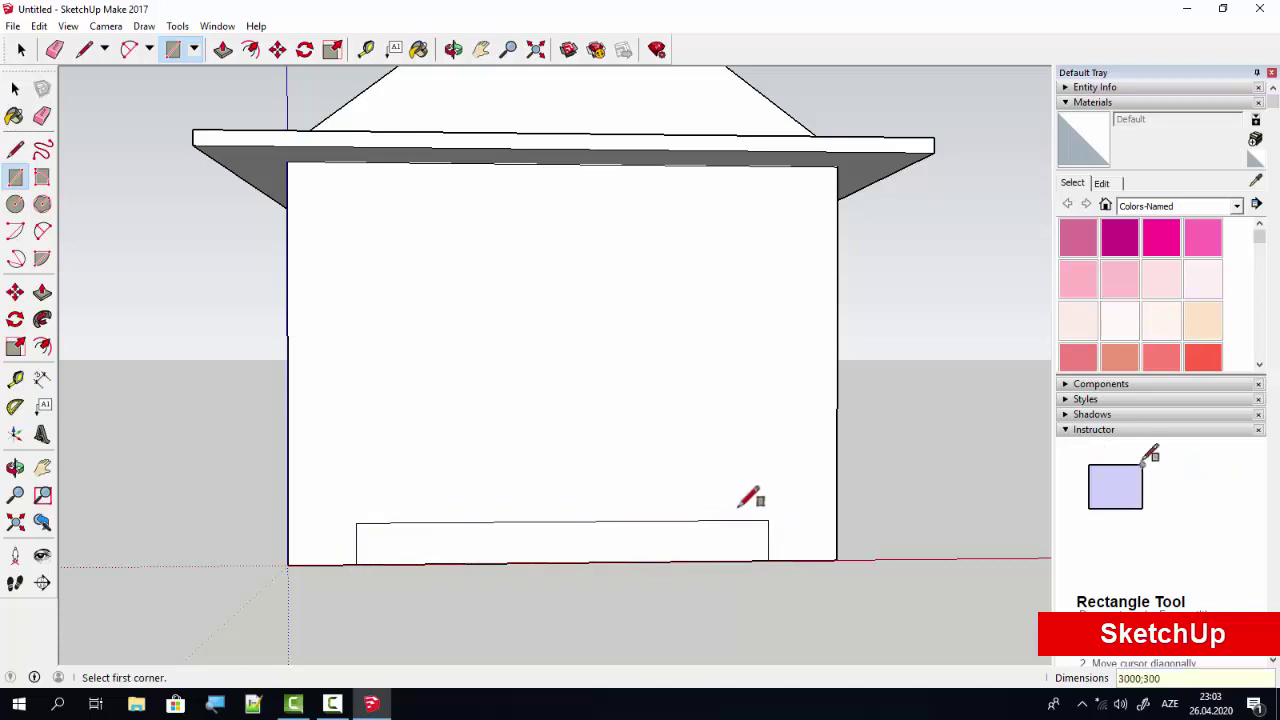
pyautogui.click(410, 521)
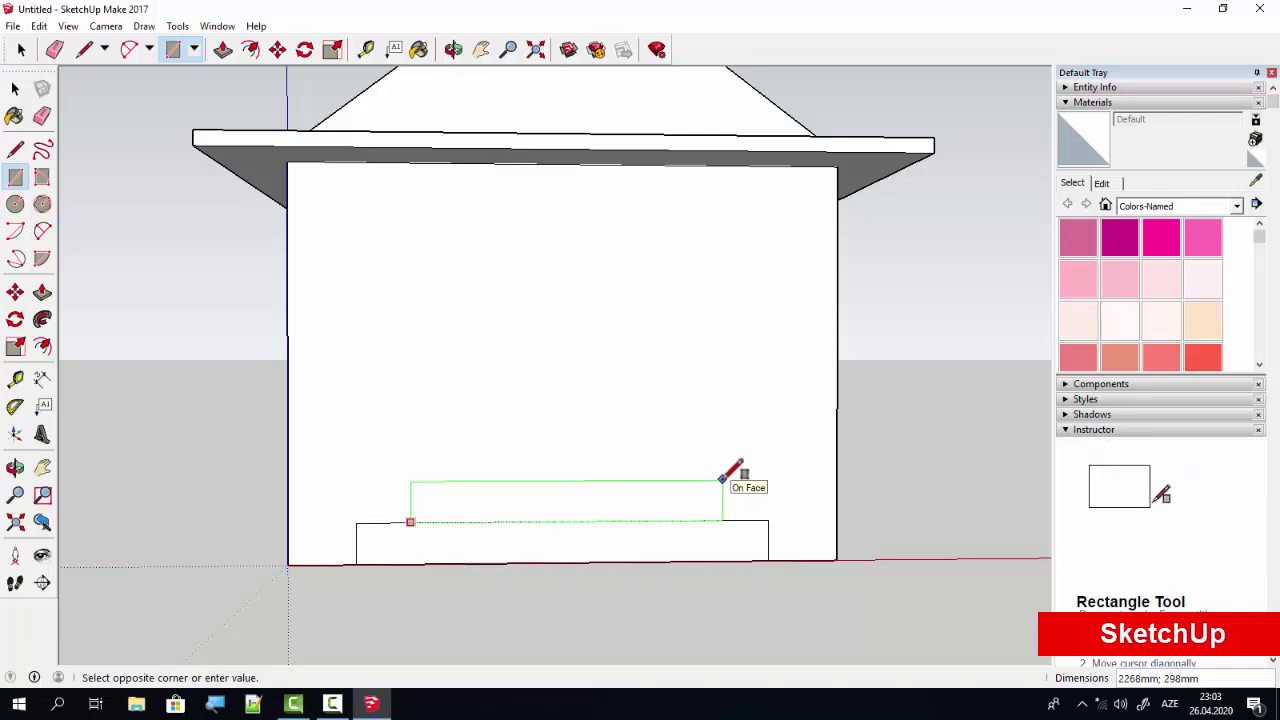
pyautogui.click(723, 479)
# Push/Pull the lower and upper step rectangles outward from the wall.
pyautogui.press('o')
pyautogui.moveTo(690, 425)
pyautogui.mouseDown()
pyautogui.moveTo(386, 503)
pyautogui.moveTo(557, 554)
pyautogui.mouseUp()
pyautogui.click(223, 49)
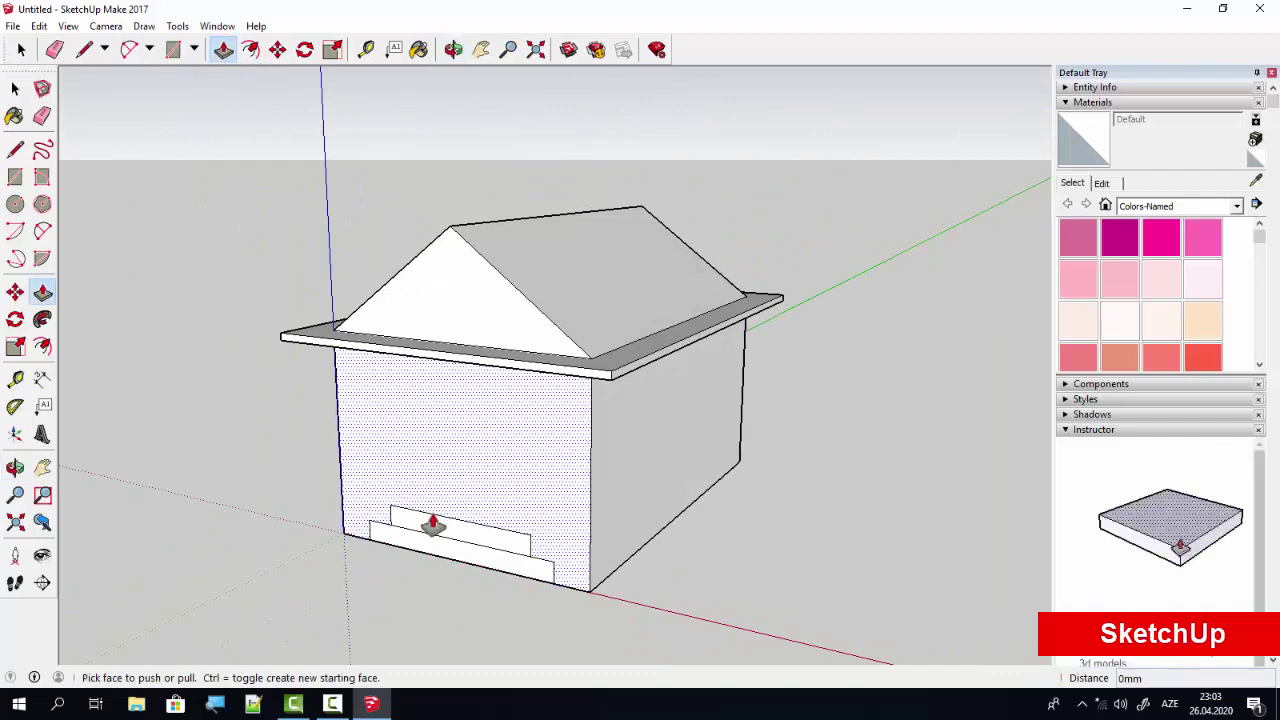
pyautogui.click(429, 523)
pyautogui.click(421, 562)
pyautogui.write('600')
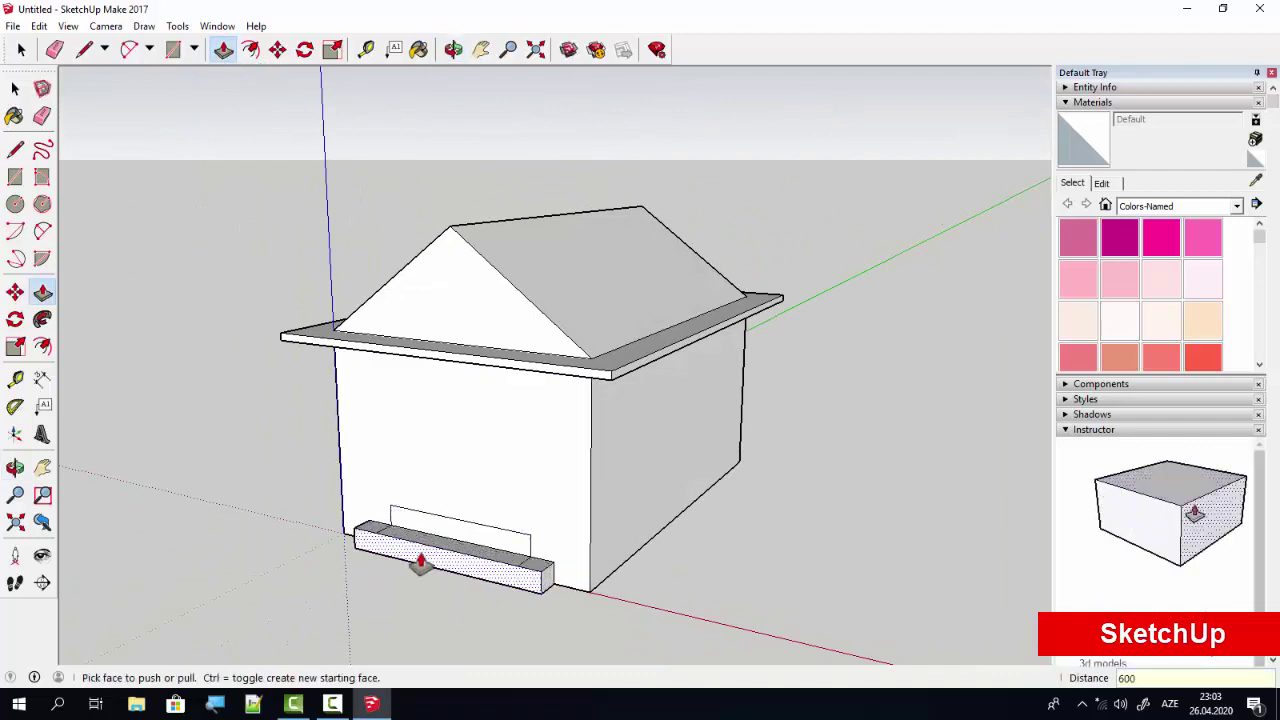
pyautogui.click(421, 562)
pyautogui.click(409, 580)
pyautogui.click(437, 543)
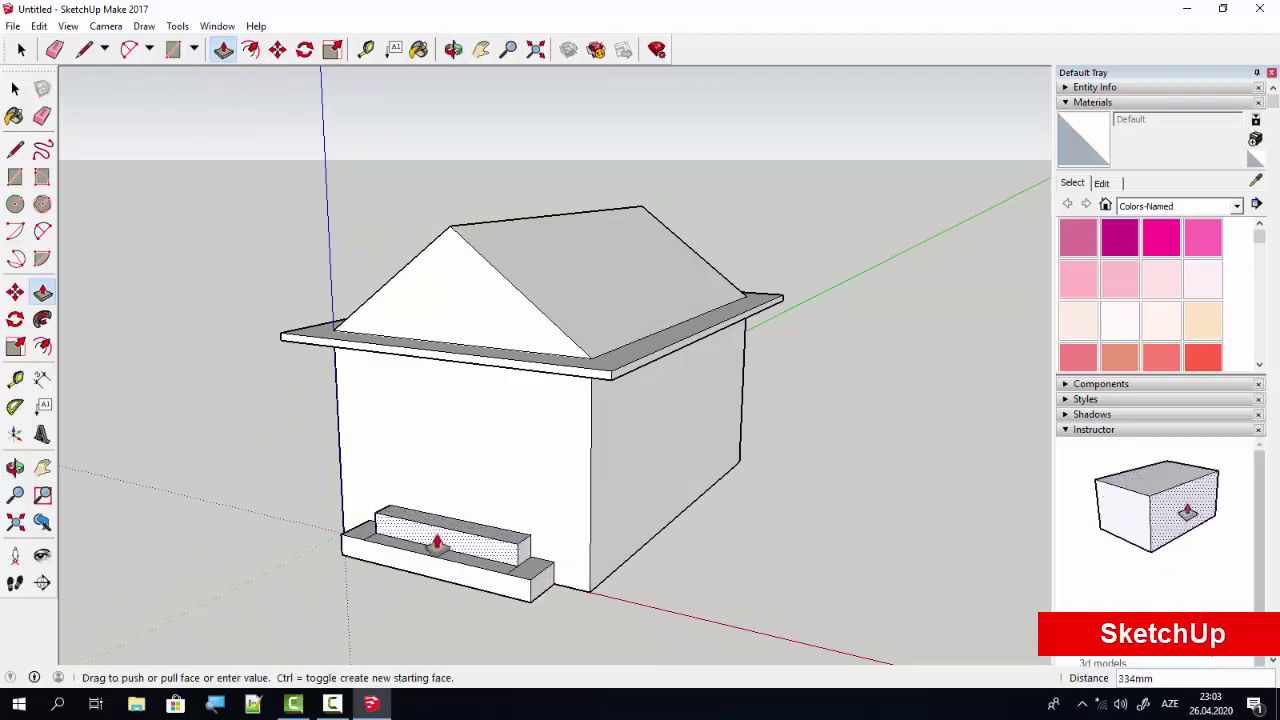
pyautogui.click(437, 543)
# Adjust the step depths so they project 600 mm and 200 mm.
pyautogui.click(420, 570)
pyautogui.click(420, 570)
pyautogui.write('2')
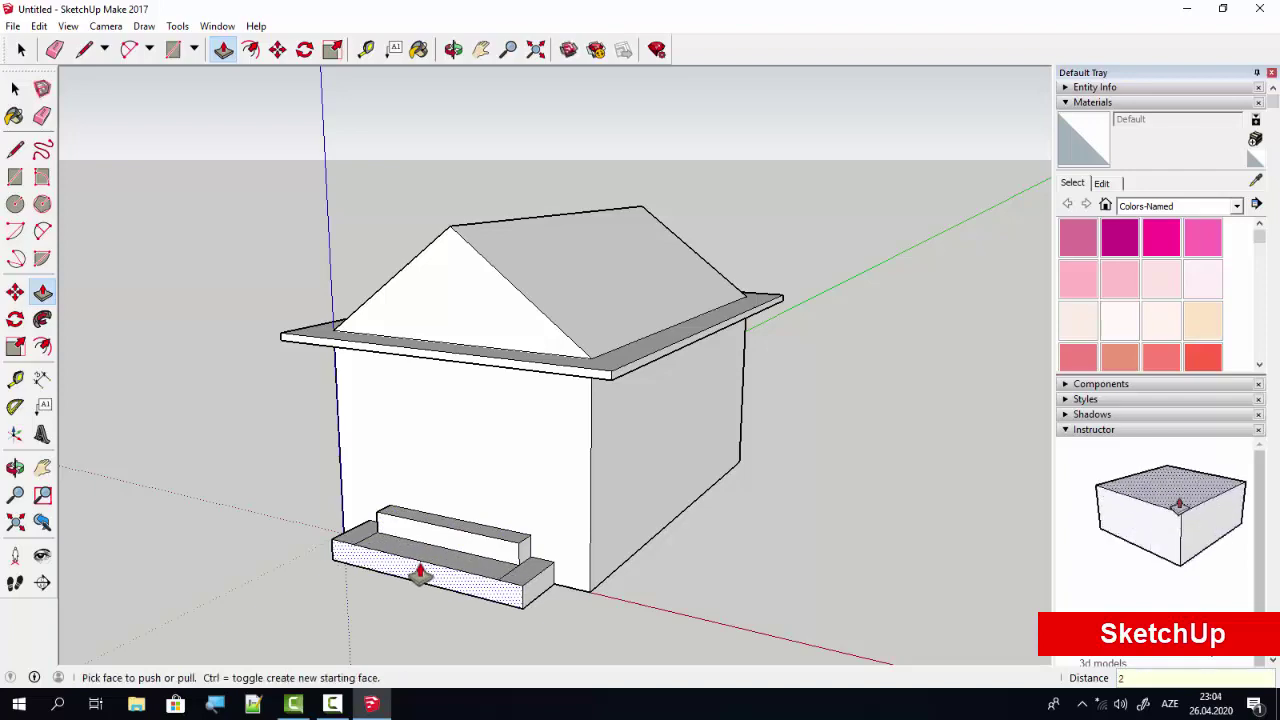
pyautogui.click(420, 570)
pyautogui.click(437, 543)
pyautogui.click(437, 543)
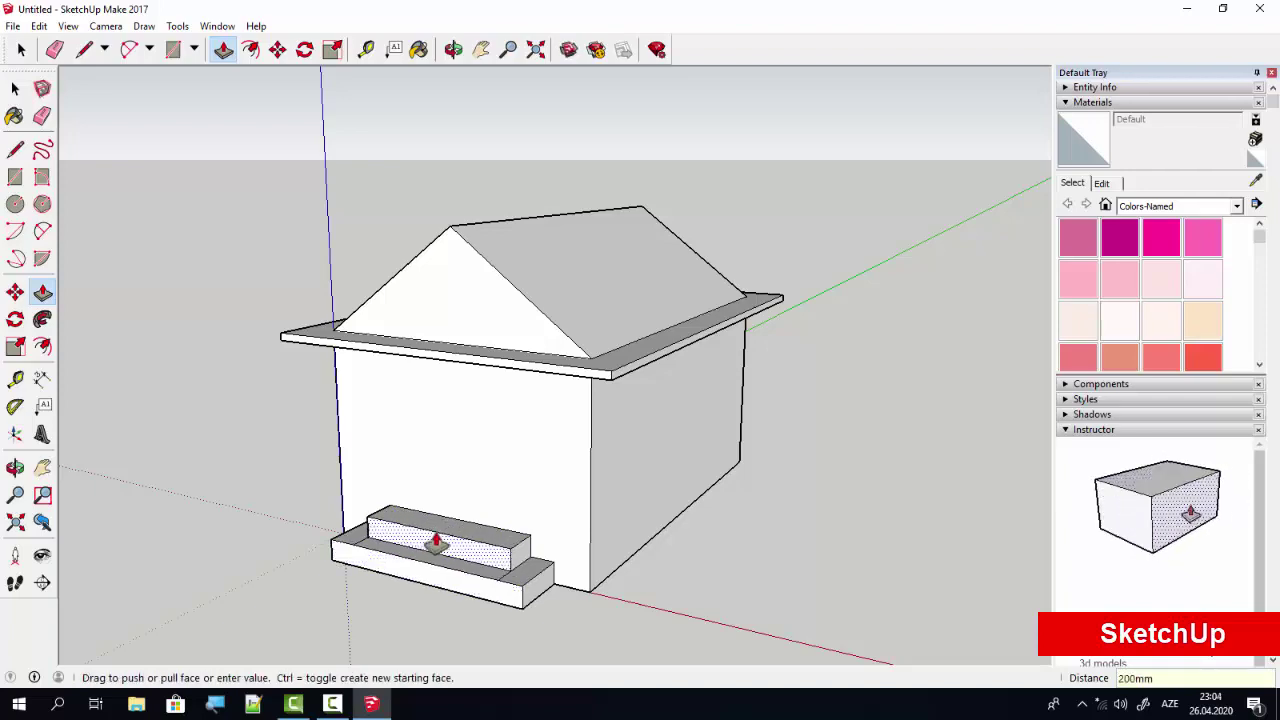
pyautogui.scroll(3, 437, 543)
pyautogui.scroll(3, 466, 528)
pyautogui.click(21, 49)
# Draw a vertical centre line from the eave down to the steps, then undo it.
pyautogui.click(55, 50)
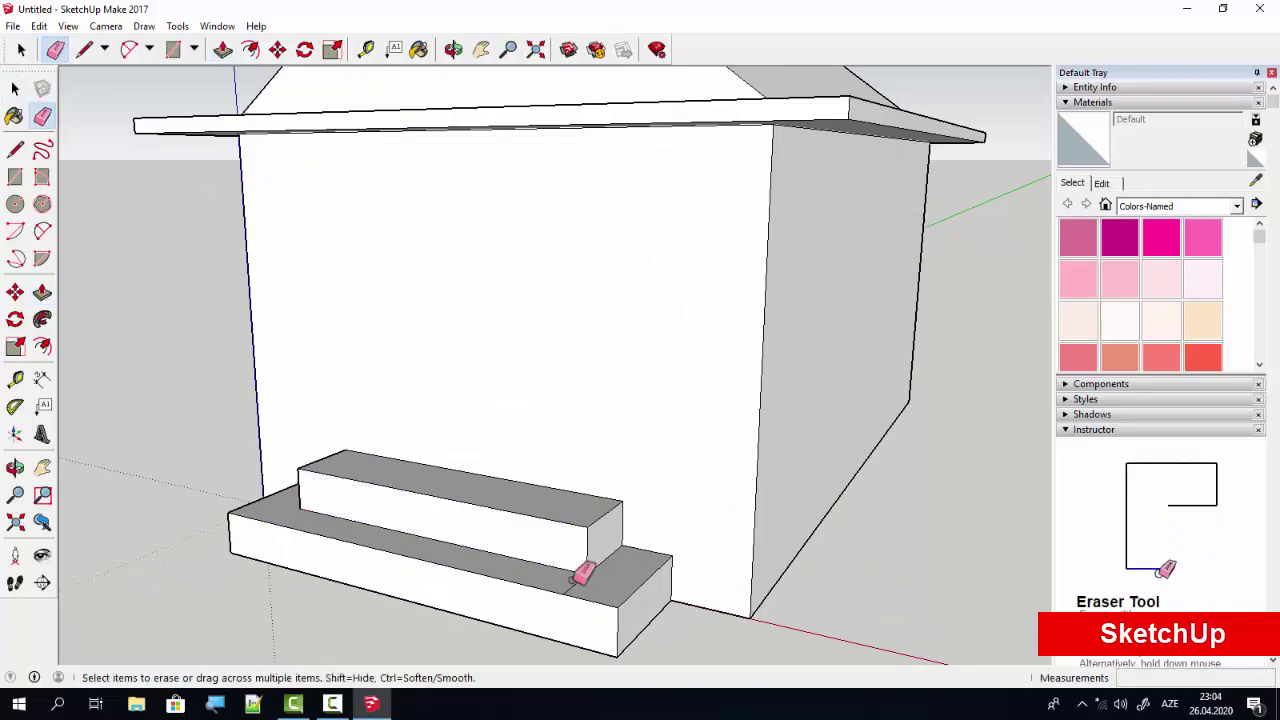
pyautogui.moveTo(580, 571)
pyautogui.mouseDown(button='middle')
pyautogui.moveTo(257, 517)
pyautogui.moveTo(289, 534)
pyautogui.moveTo(395, 498)
pyautogui.moveTo(571, 377)
pyautogui.moveTo(538, 398)
pyautogui.mouseUp(button='middle')
pyautogui.click(15, 149)
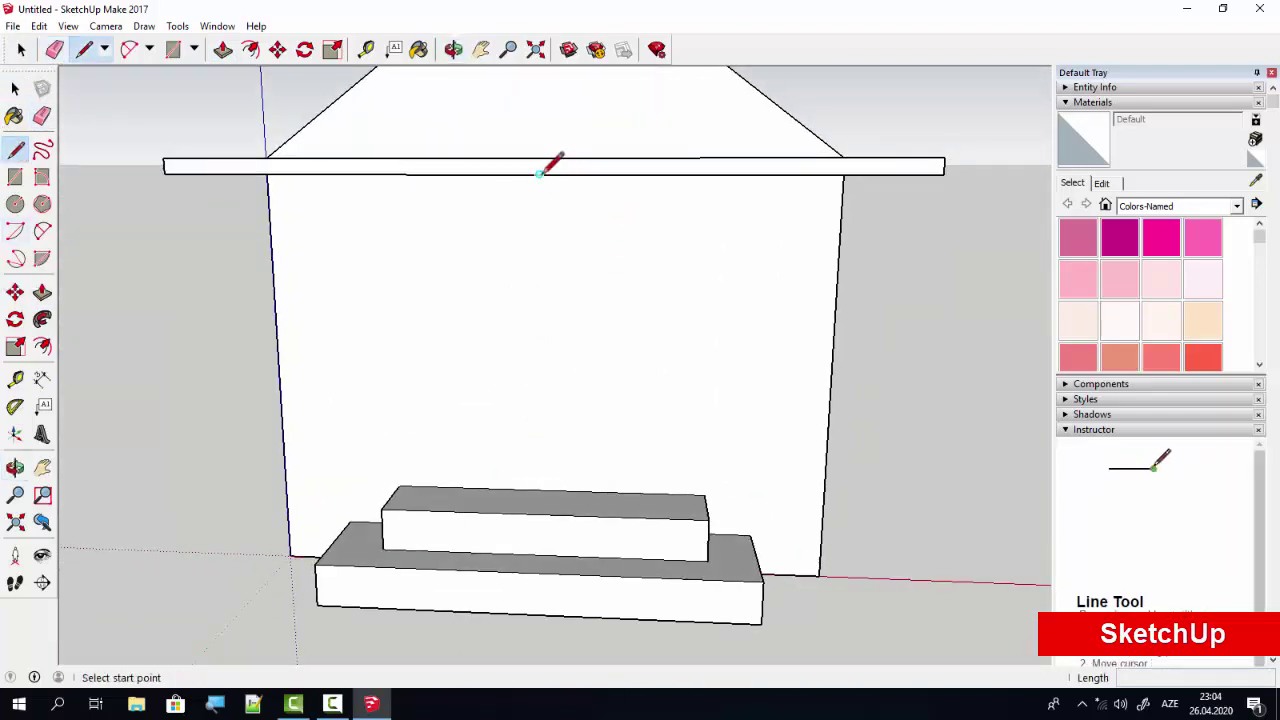
pyautogui.click(539, 175)
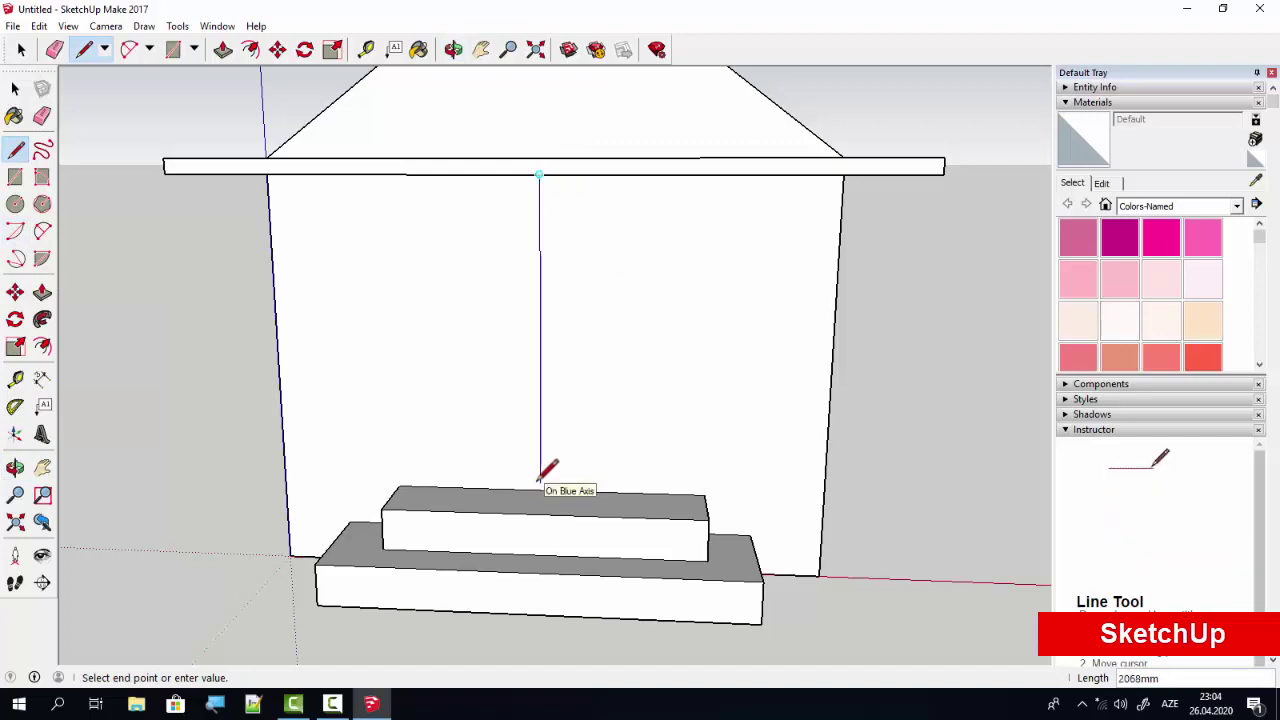
pyautogui.click(540, 470)
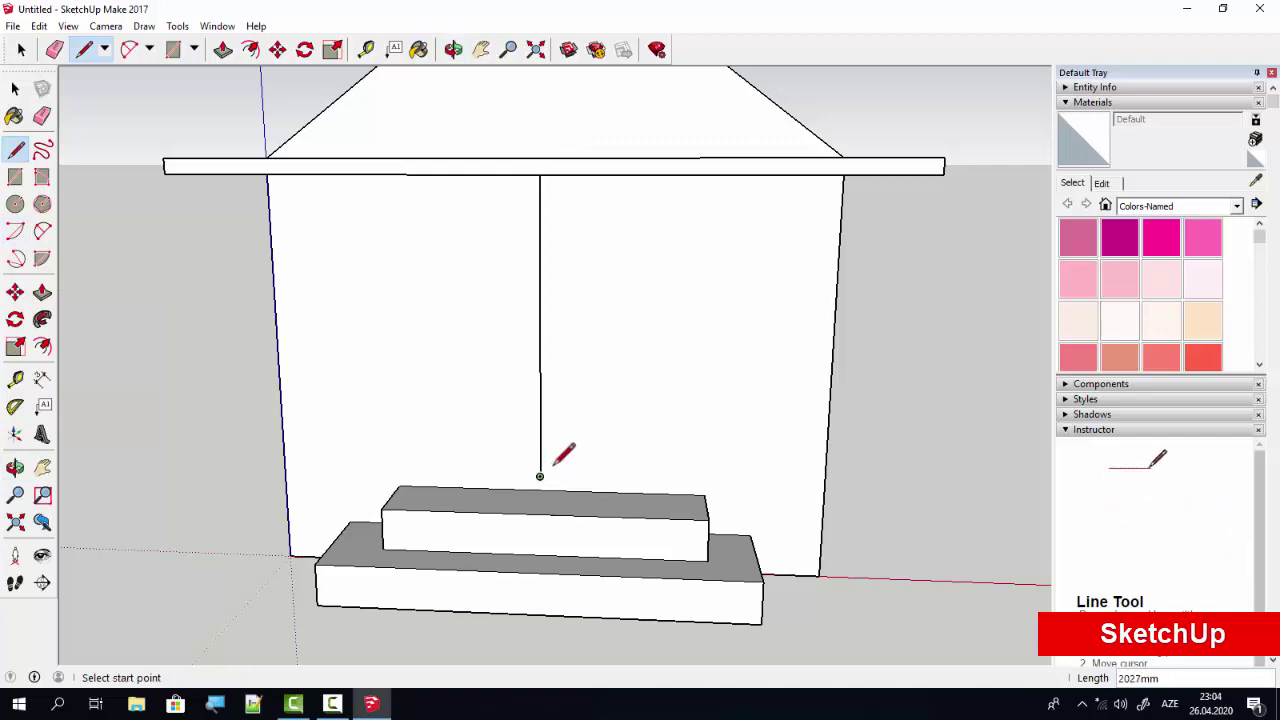
pyautogui.hotkey('ctrl', 'z')
# Draw the door rectangle above the top step and offset it inward for a frame.
pyautogui.press('r')
pyautogui.click(474, 488)
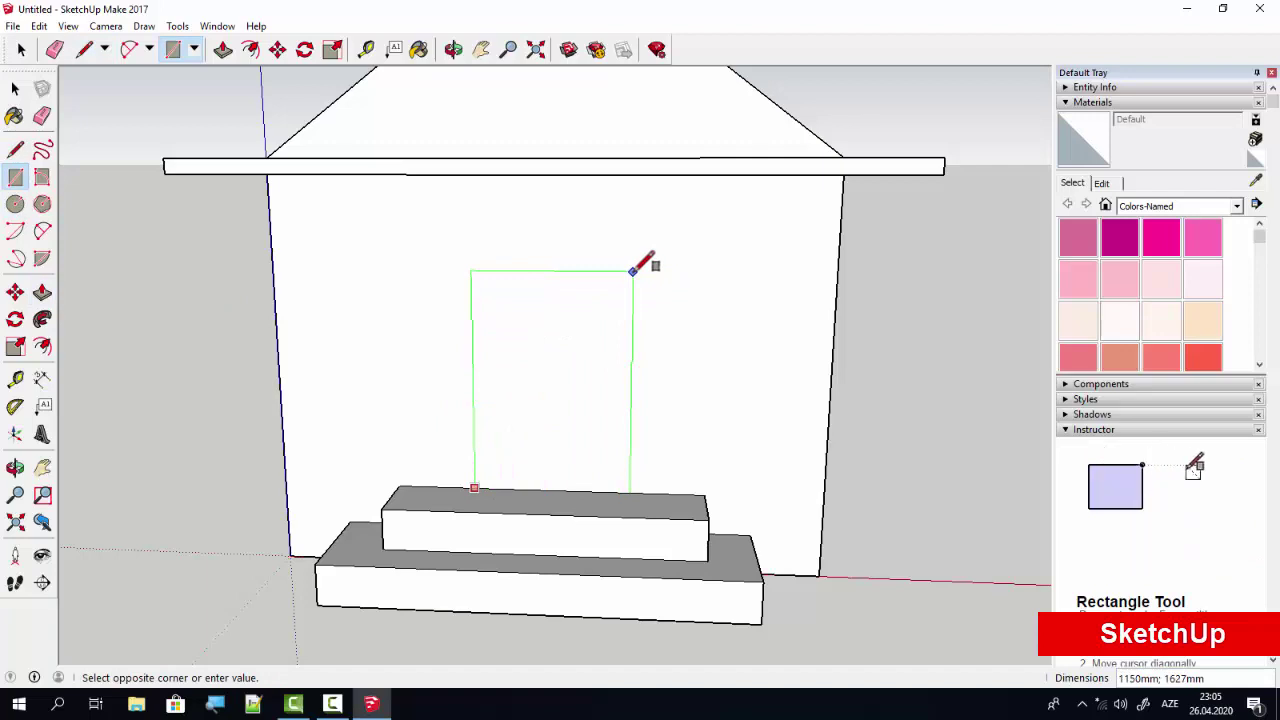
pyautogui.click(634, 271)
pyautogui.press('space')
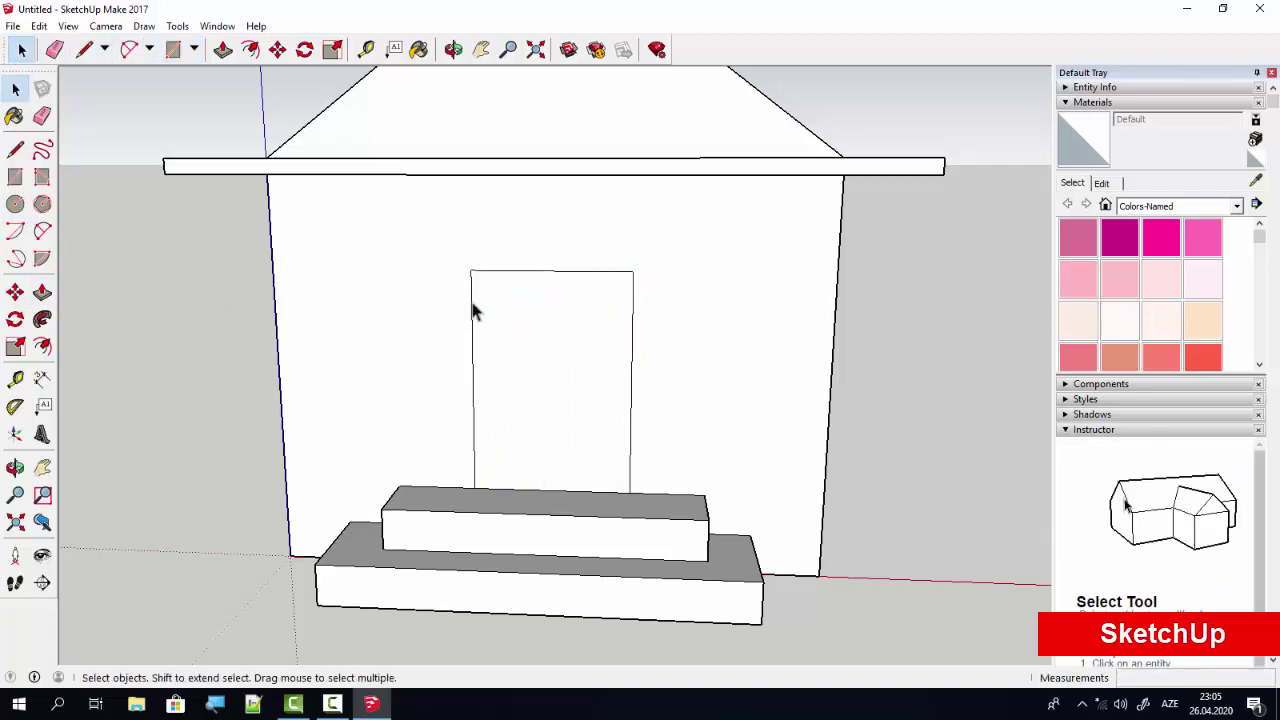
pyautogui.press('f')
pyautogui.click(472, 272)
pyautogui.click(486, 288)
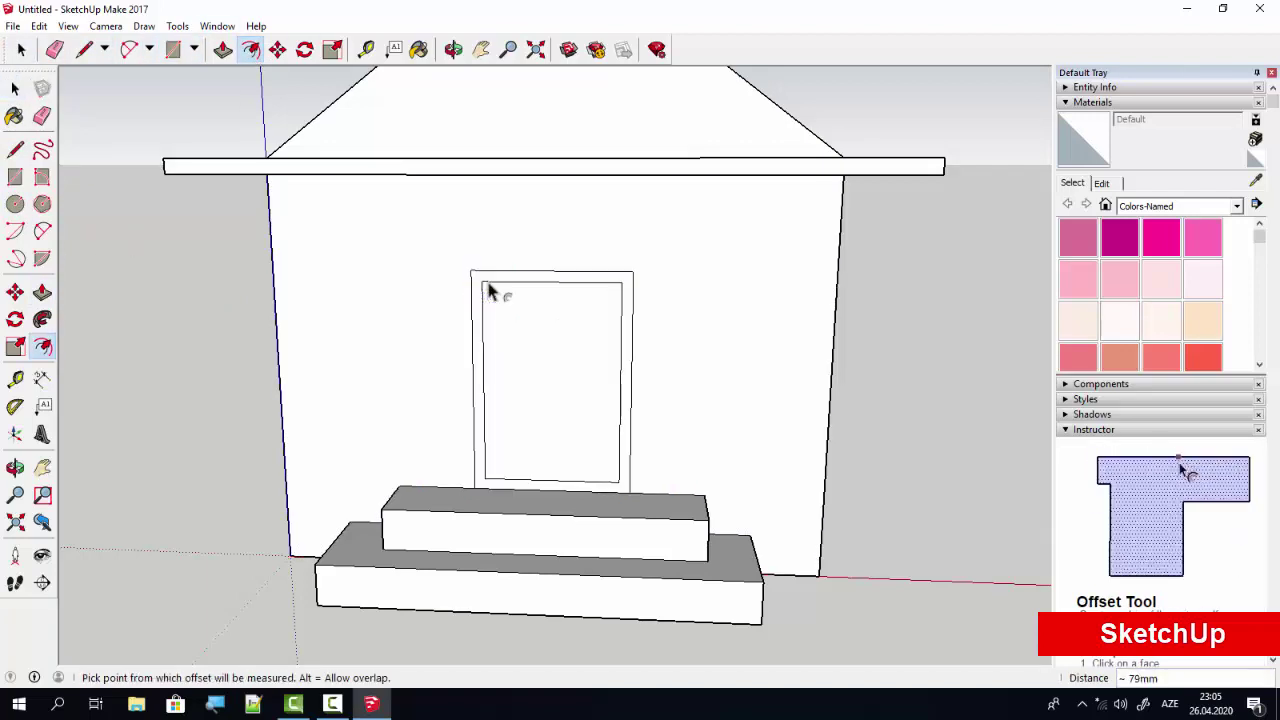
pyautogui.scroll(3, 645, 415)
# Pull the door frame strip out from the wall and view the whole front.
pyautogui.press('o')
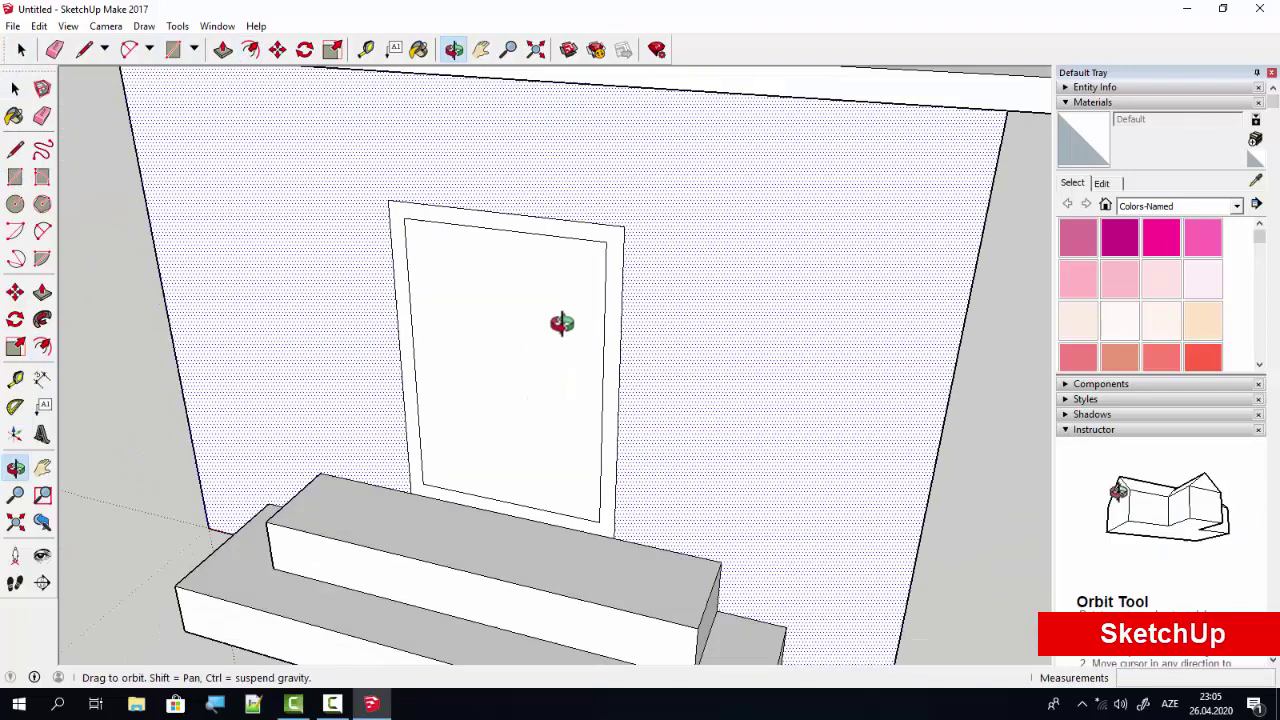
pyautogui.moveTo(563, 323)
pyautogui.mouseDown()
pyautogui.moveTo(360, 62)
pyautogui.moveTo(290, 58)
pyautogui.mouseUp()
pyautogui.click(222, 49)
pyautogui.scroll(2, 565, 318)
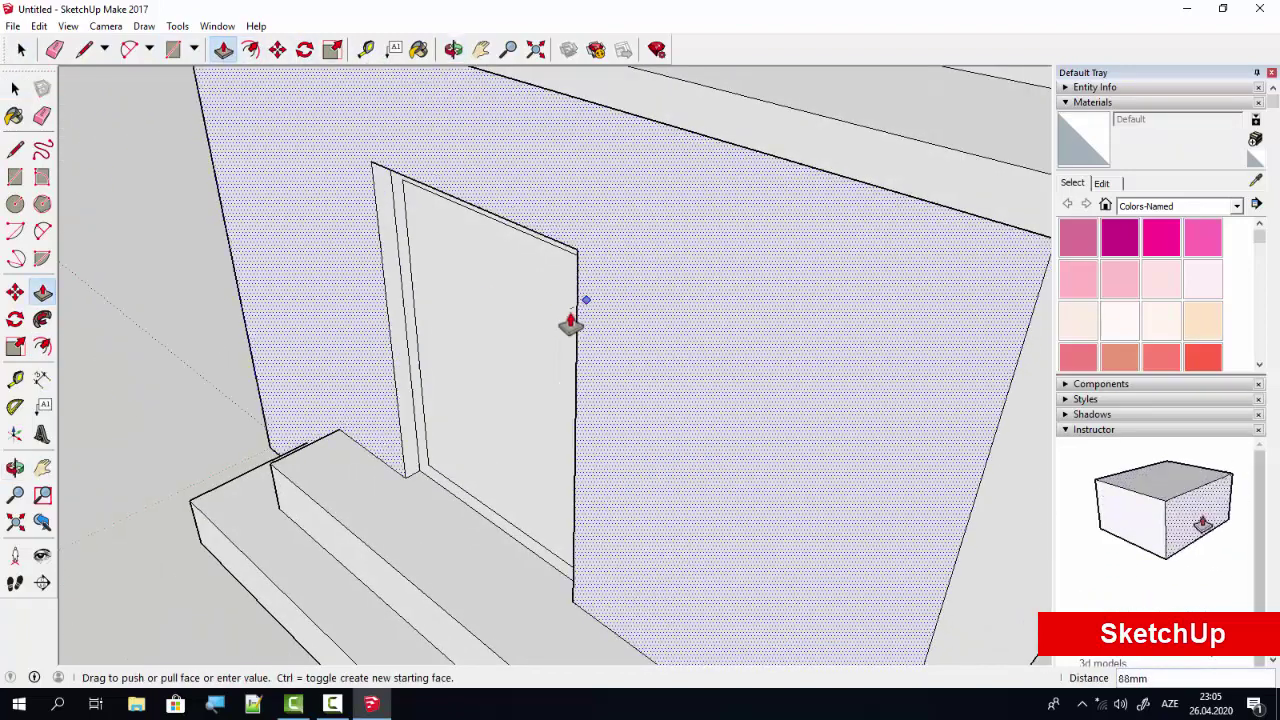
pyautogui.scroll(2, 568, 326)
pyautogui.click(570, 325)
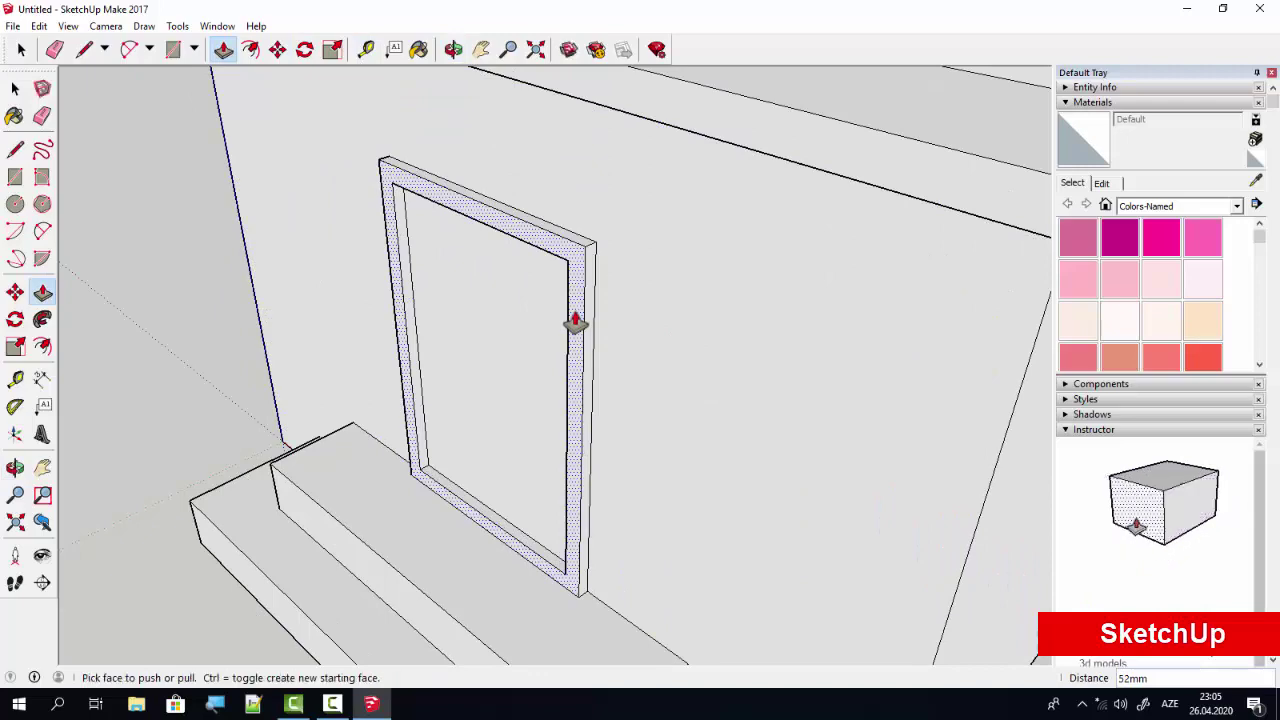
pyautogui.click(575, 322)
pyautogui.press('o')
pyautogui.moveTo(575, 322)
pyautogui.mouseDown()
pyautogui.moveTo(762, 352)
pyautogui.moveTo(686, 314)
pyautogui.moveTo(549, 409)
pyautogui.moveTo(606, 186)
pyautogui.moveTo(355, 357)
pyautogui.moveTo(449, 366)
pyautogui.moveTo(597, 346)
pyautogui.moveTo(551, 380)
pyautogui.moveTo(315, 381)
pyautogui.moveTo(477, 406)
pyautogui.mouseUp()
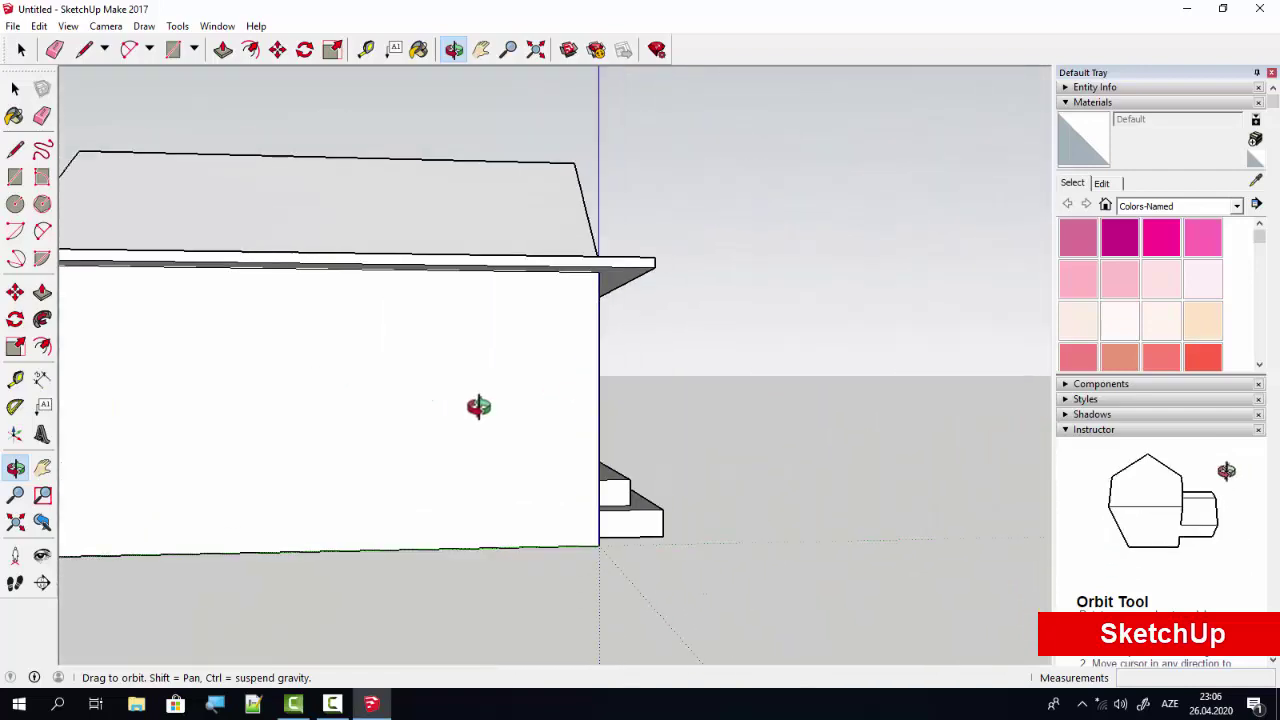
# Centre the house front and draw a two-point arc across the door's top corners.
pyautogui.click(481, 49)
pyautogui.moveTo(335, 350); pyautogui.dragTo(449, 363)
pyautogui.moveTo(835, 420); pyautogui.dragTo(923, 437)
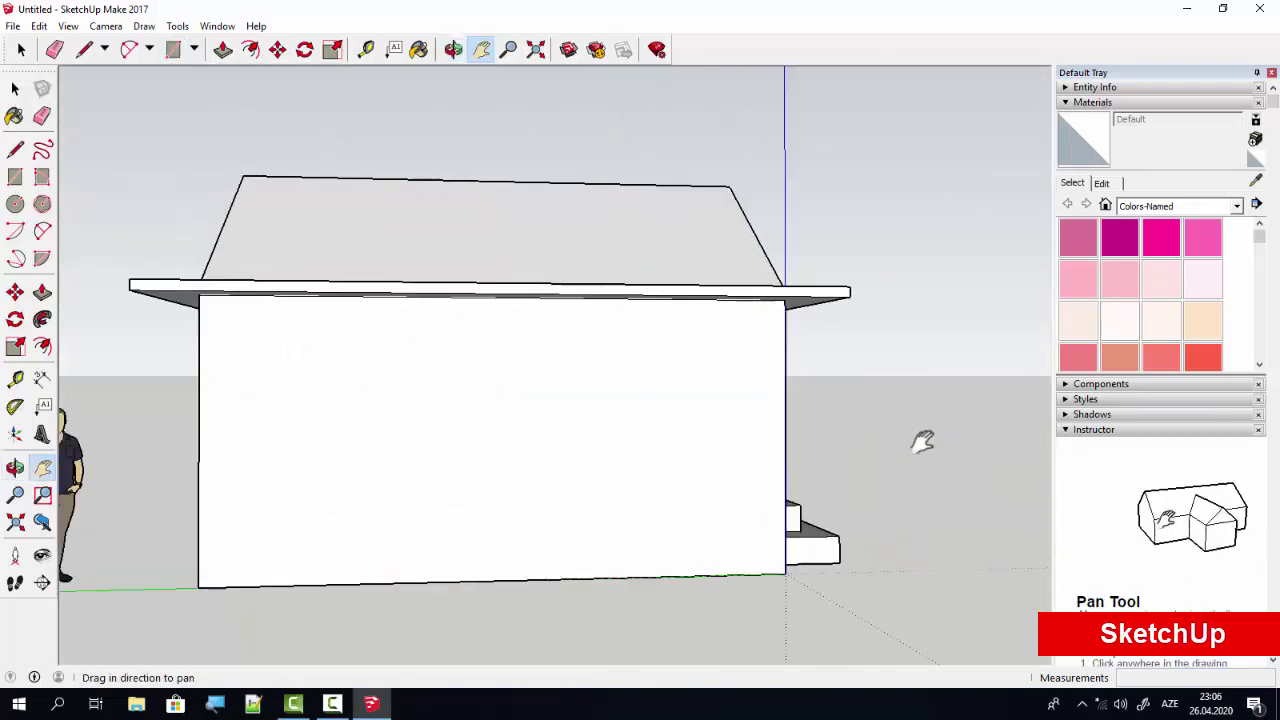
pyautogui.click(453, 49)
pyautogui.moveTo(640, 380)
pyautogui.mouseDown()
pyautogui.moveTo(494, 417)
pyautogui.moveTo(171, 389)
pyautogui.moveTo(666, 417)
pyautogui.mouseUp()
pyautogui.scroll(3, 666, 417)
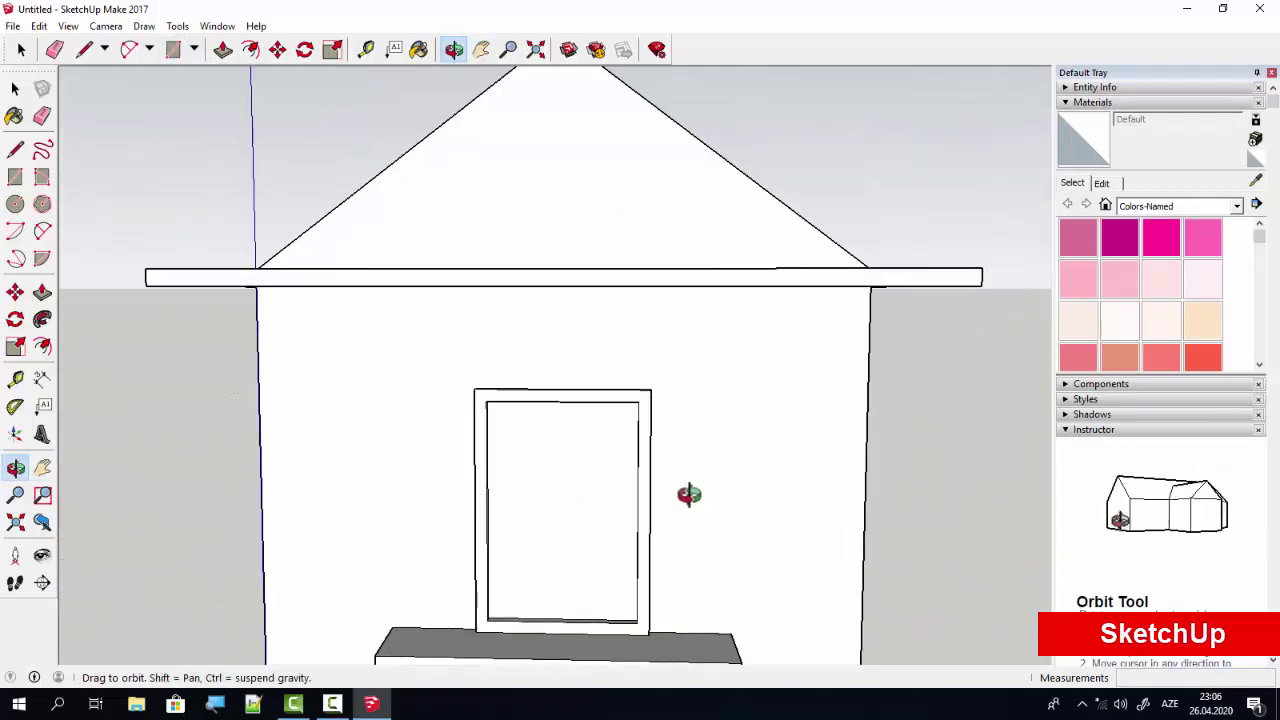
pyautogui.scroll(2, 686, 494)
pyautogui.press('a')
pyautogui.click(469, 389)
pyautogui.click(666, 389)
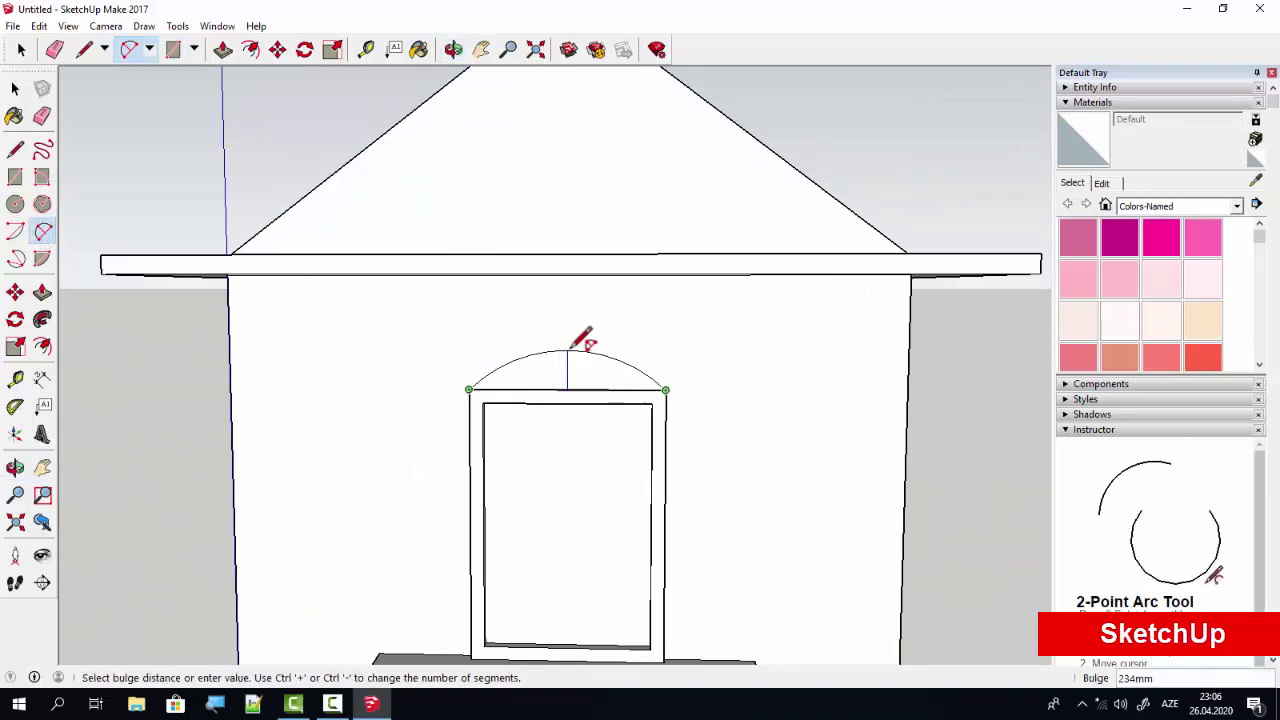
pyautogui.click(570, 350)
# Undo the first arc and redraw the arch spanning the door top.
pyautogui.press('o')
pyautogui.moveTo(586, 334)
pyautogui.mouseDown()
pyautogui.moveTo(577, 426)
pyautogui.moveTo(609, 451)
pyautogui.moveTo(532, 459)
pyautogui.moveTo(600, 471)
pyautogui.moveTo(573, 393)
pyautogui.mouseUp()
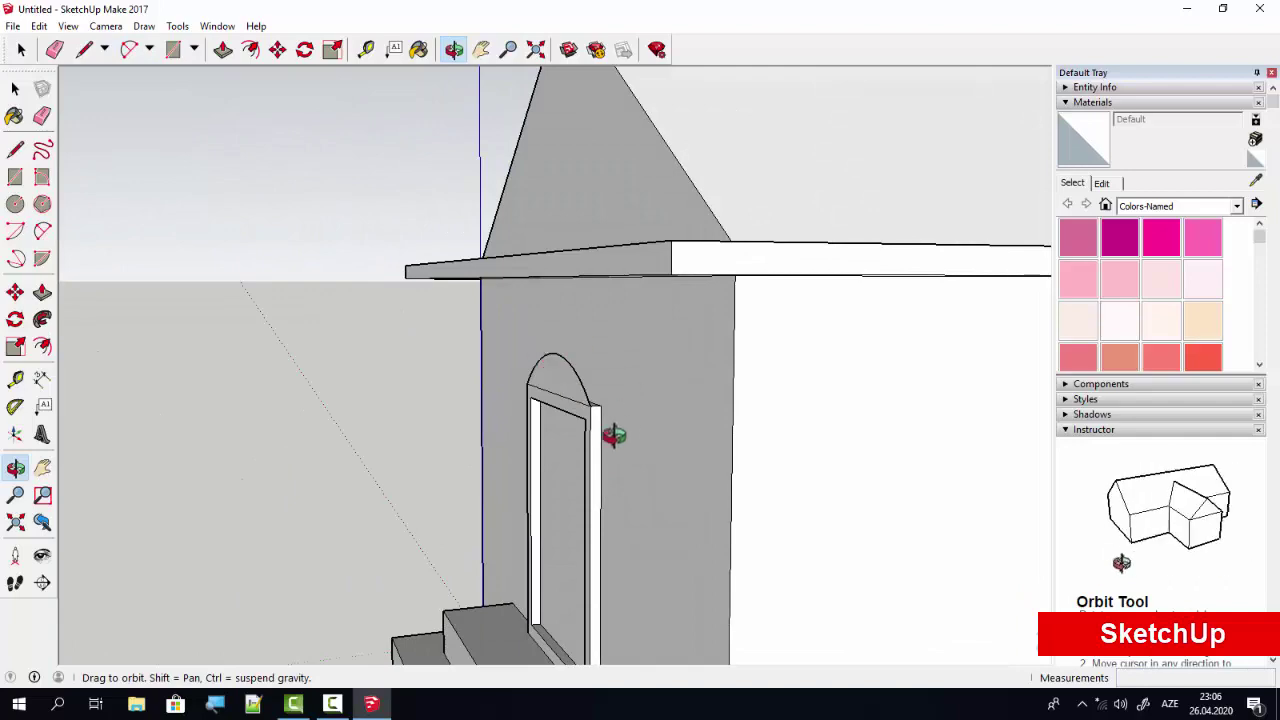
pyautogui.moveTo(613, 434)
pyautogui.mouseDown()
pyautogui.moveTo(697, 429)
pyautogui.moveTo(600, 354)
pyautogui.moveTo(791, 471)
pyautogui.moveTo(634, 389)
pyautogui.mouseUp()
pyautogui.press('l')
pyautogui.hotkey('ctrl', 'z')
pyautogui.press('a')
pyautogui.click(494, 413)
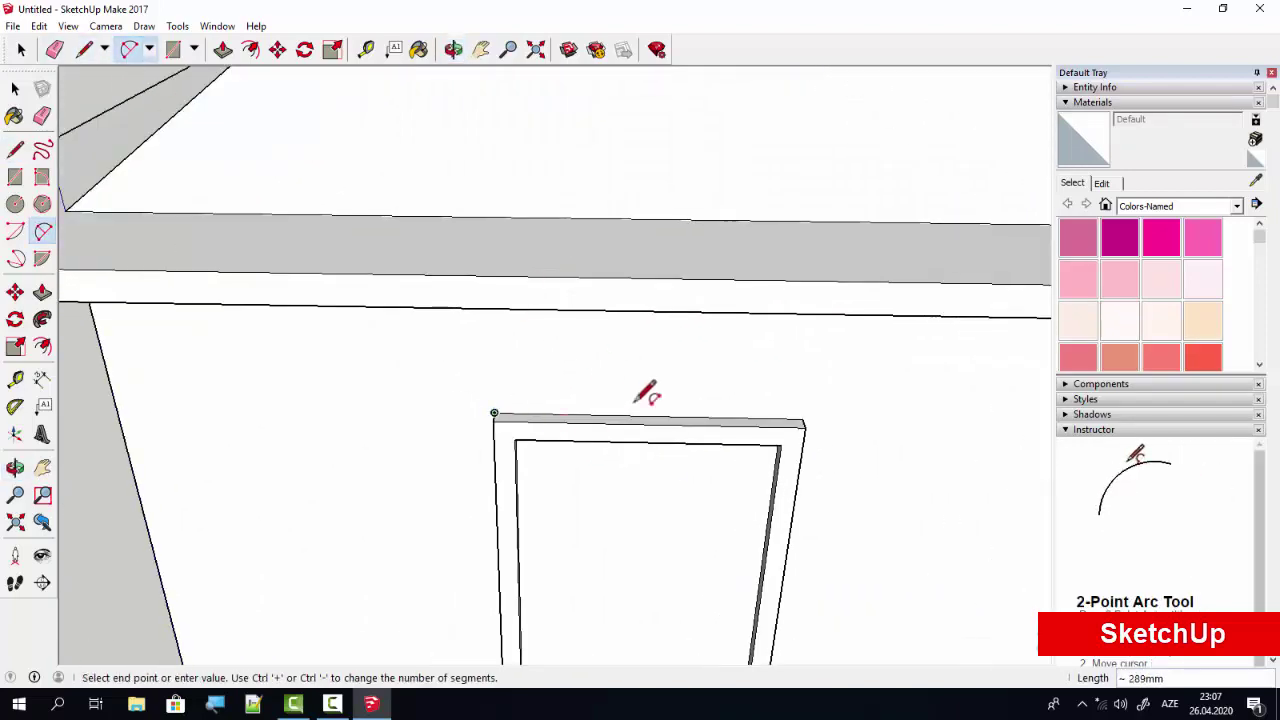
pyautogui.click(802, 419)
pyautogui.click(660, 352)
pyautogui.moveTo(660, 352); pyautogui.dragTo(351, 391, button='middle')
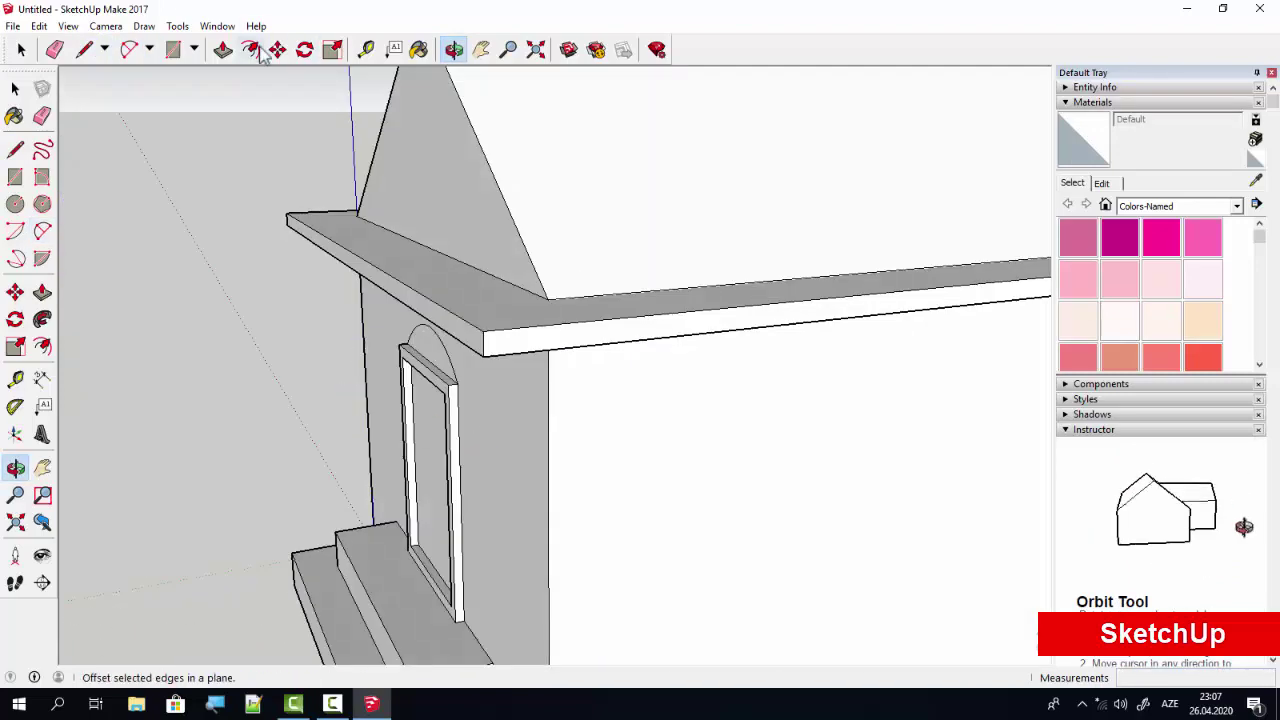
# Push/Pull the arch face outward into a curved canopy hood over the door.
pyautogui.click(222, 49)
pyautogui.click(415, 350)
pyautogui.click(398, 356)
pyautogui.click(394, 354)
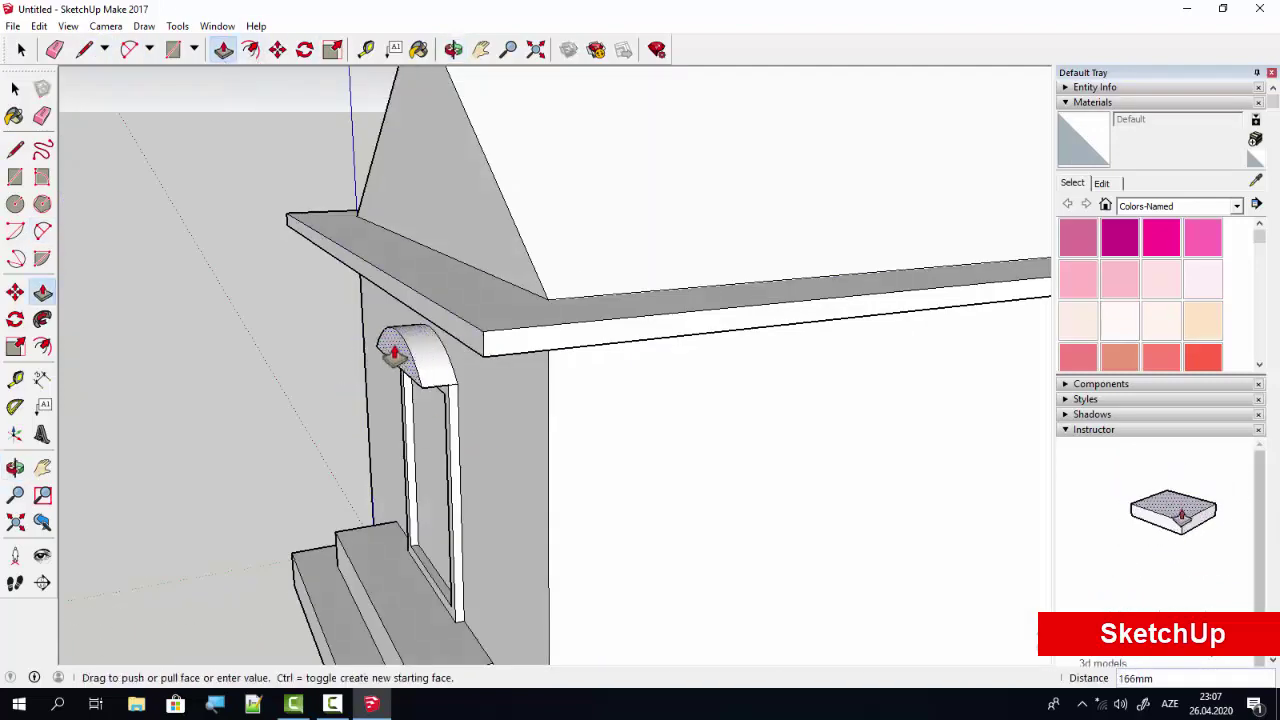
pyautogui.click(401, 350)
pyautogui.moveTo(403, 349)
pyautogui.mouseDown(button='middle')
pyautogui.moveTo(387, 388)
pyautogui.moveTo(432, 348)
pyautogui.mouseUp(button='middle')
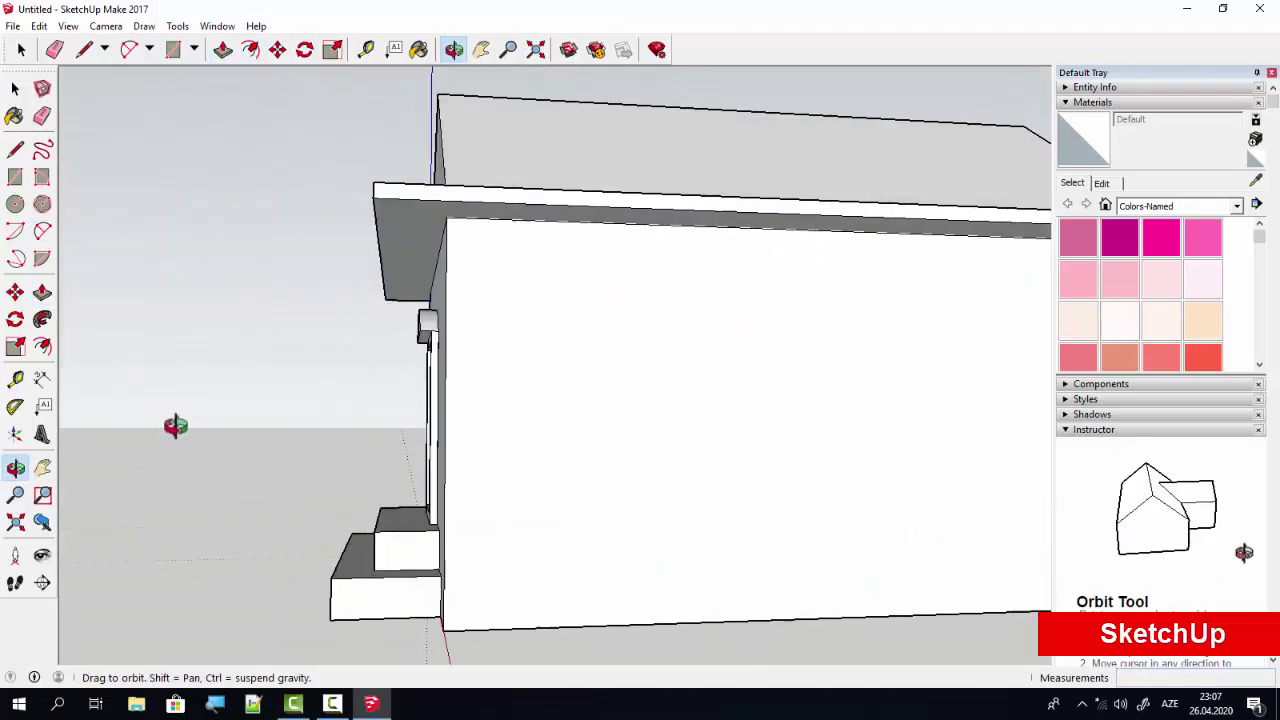
pyautogui.click(431, 347)
pyautogui.click(386, 337)
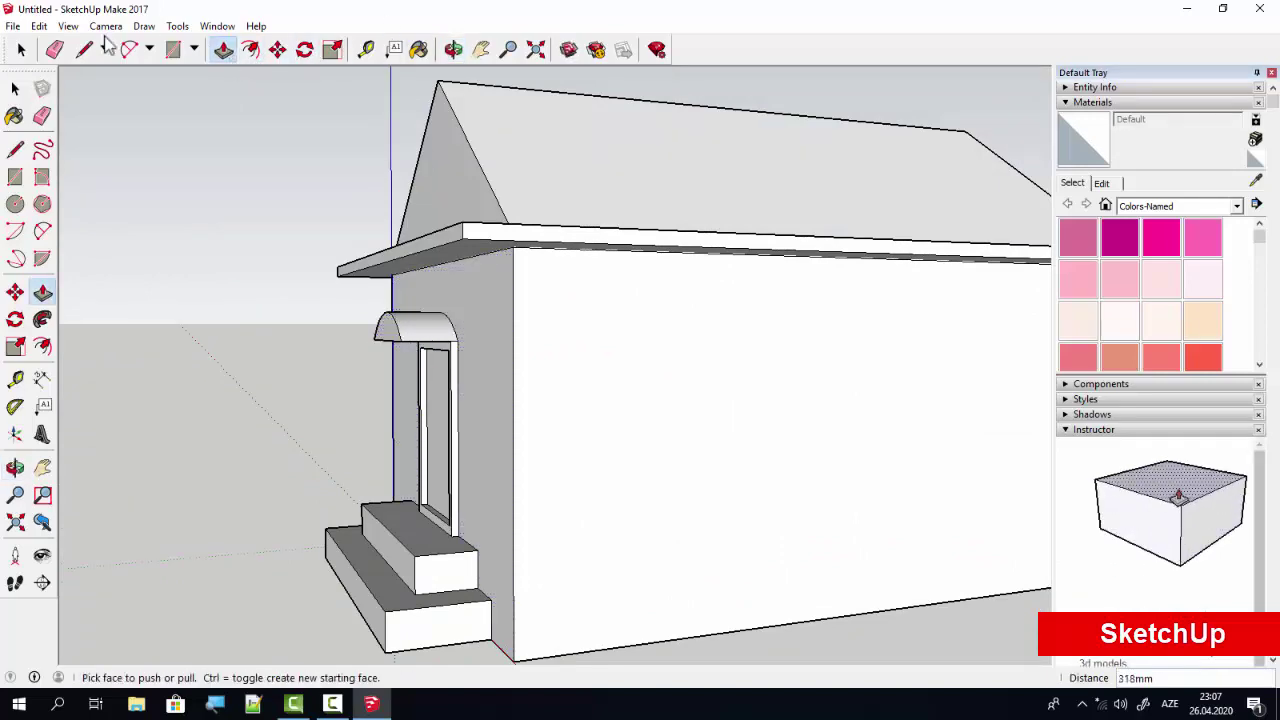
pyautogui.moveTo(451, 414)
pyautogui.mouseDown(button='middle')
pyautogui.moveTo(759, 398)
pyautogui.moveTo(717, 403)
pyautogui.moveTo(720, 434)
pyautogui.moveTo(635, 404)
pyautogui.mouseUp(button='middle')
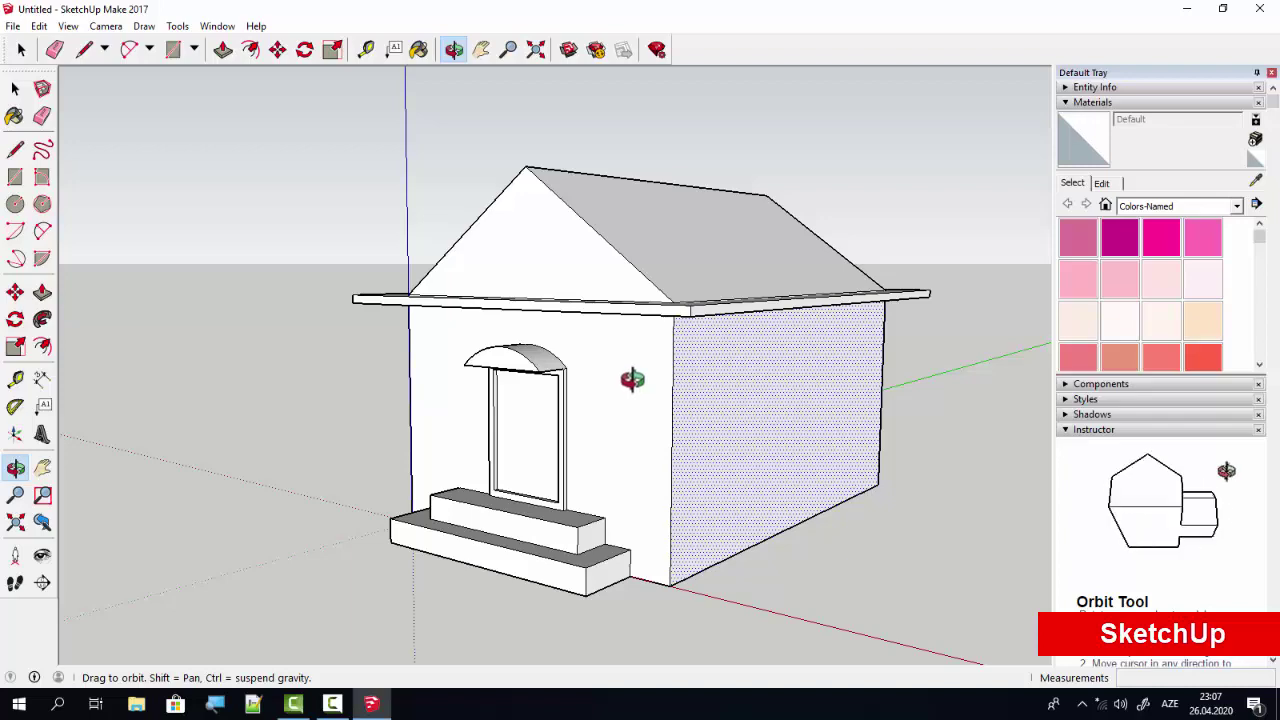
# With the Paint Bucket, choose Roofing Tile Spanish from the Roofing material category.
pyautogui.press('b')
pyautogui.scroll(-3, 1266, 369)
pyautogui.scroll(-2, 1266, 369)
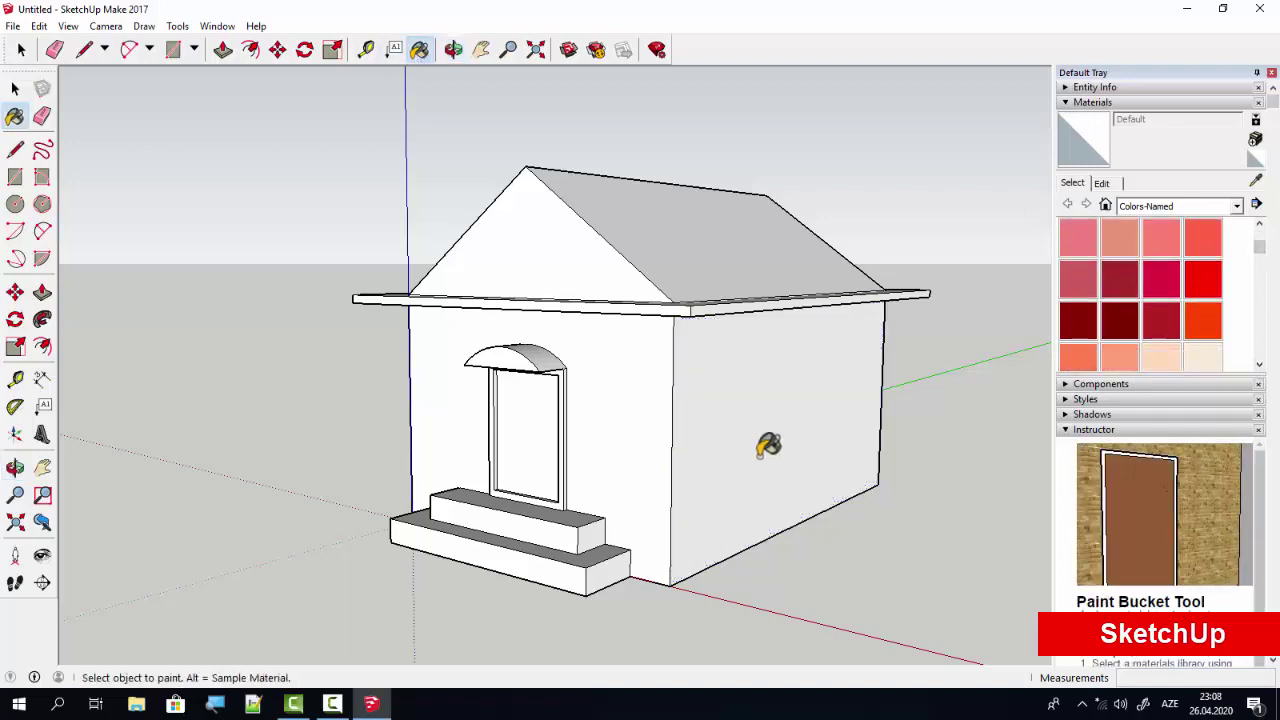
pyautogui.moveTo(766, 443); pyautogui.dragTo(617, 431, button='middle')
pyautogui.press('h')
pyautogui.moveTo(884, 487); pyautogui.dragTo(766, 454)
pyautogui.click(1101, 383)
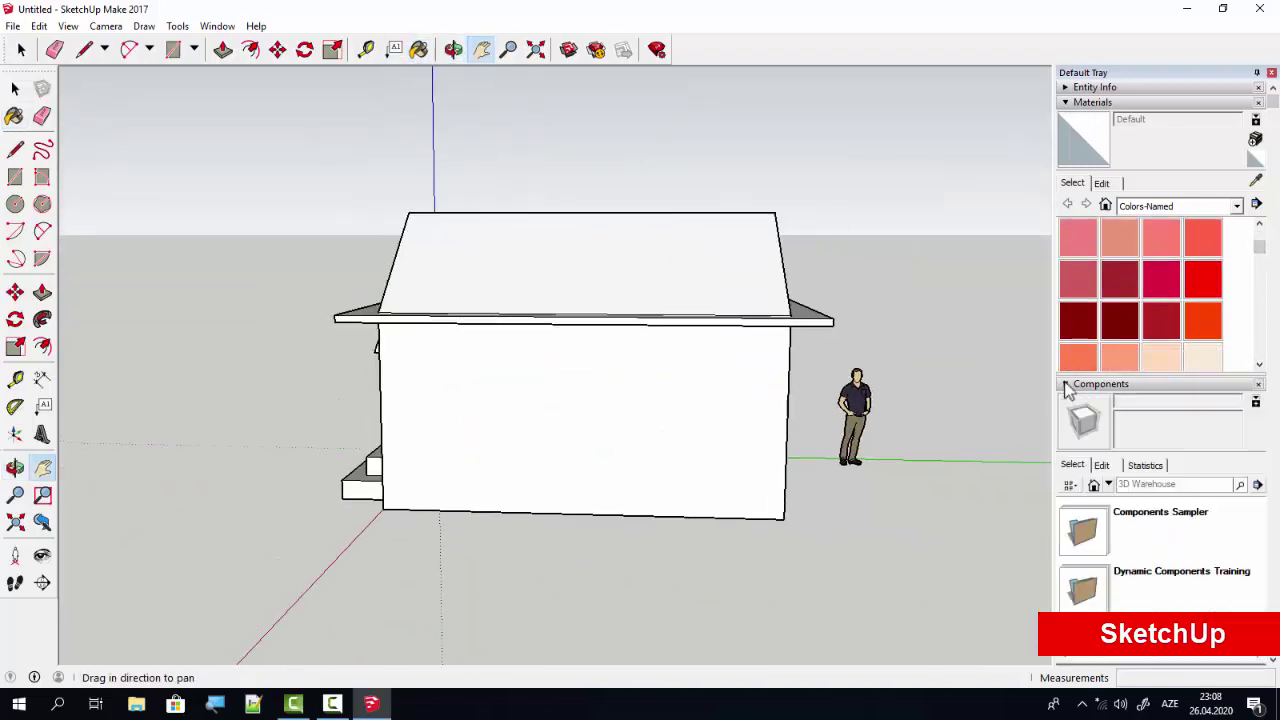
pyautogui.click(1101, 383)
pyautogui.click(1180, 206)
pyautogui.click(1183, 340)
pyautogui.click(1245, 280)
# Paint the roof faces, front hip triangle and overhang with the red Spanish tiles.
pyautogui.click(685, 265)
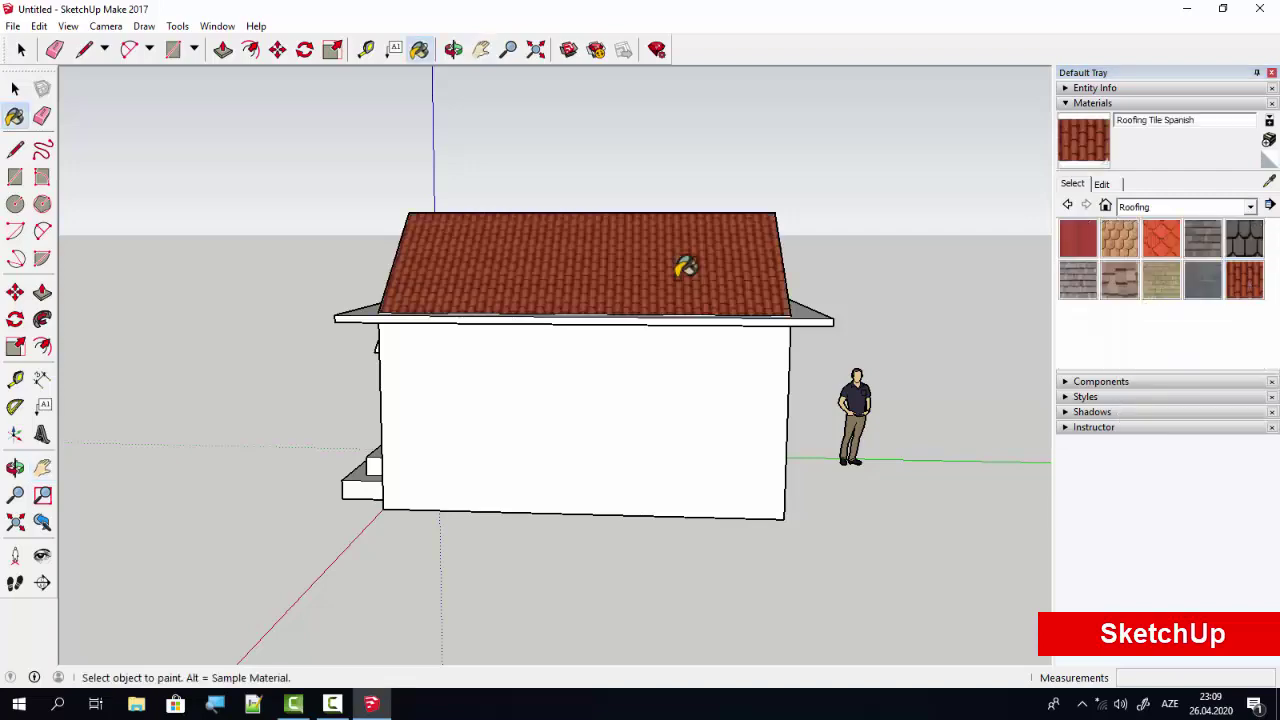
pyautogui.moveTo(920, 268)
pyautogui.mouseDown(button='middle')
pyautogui.moveTo(1034, 234)
pyautogui.moveTo(923, 314)
pyautogui.moveTo(732, 316)
pyautogui.moveTo(706, 349)
pyautogui.moveTo(1117, 172)
pyautogui.mouseUp(button='middle')
pyautogui.click(575, 300)
pyautogui.click(610, 262)
pyautogui.scroll(3, 580, 195)
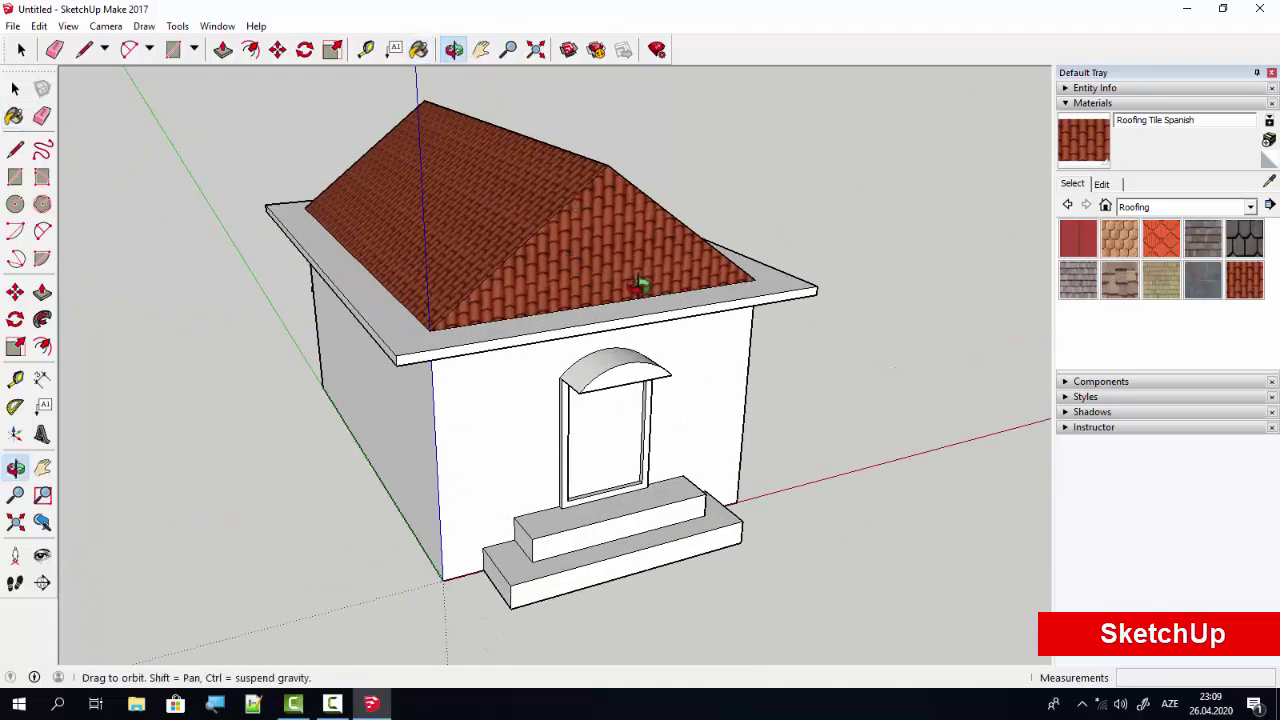
pyautogui.moveTo(818, 236); pyautogui.dragTo(1020, 160, button='middle')
pyautogui.click(774, 360)
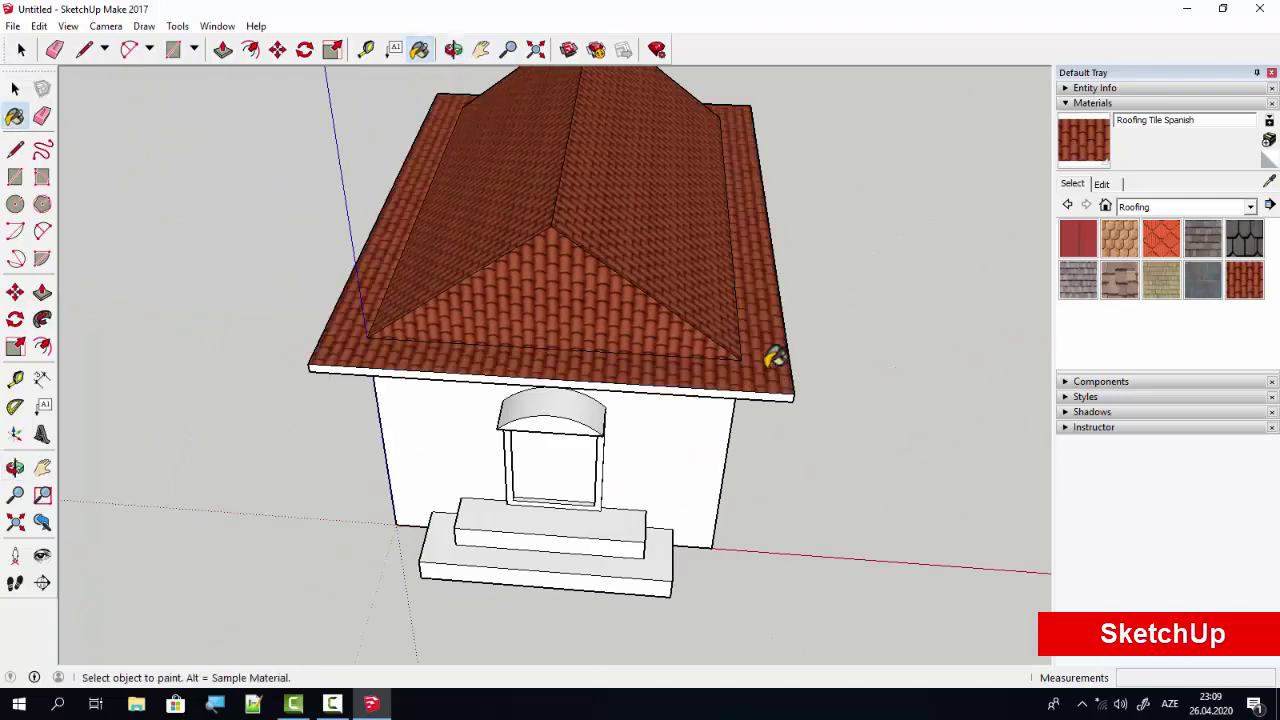
pyautogui.scroll(-2, 776, 358)
pyautogui.click(454, 50)
pyautogui.moveTo(520, 200)
pyautogui.mouseDown()
pyautogui.moveTo(580, 371)
pyautogui.moveTo(569, 320)
pyautogui.mouseUp()
pyautogui.scroll(3, 594, 400)
pyautogui.scroll(2, 650, 424)
# Paint the door frame, including its inner left jamb, with Wood Bamboo.
pyautogui.click(1250, 206)
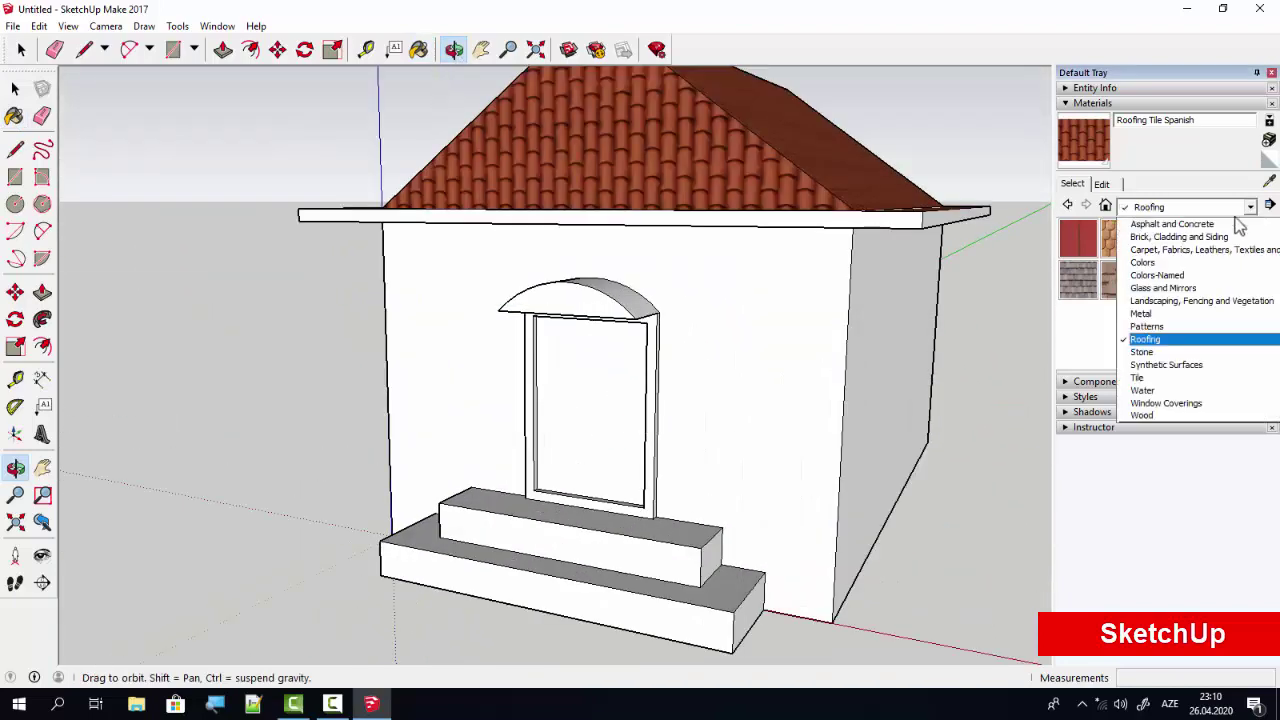
pyautogui.click(1160, 417)
pyautogui.click(1078, 238)
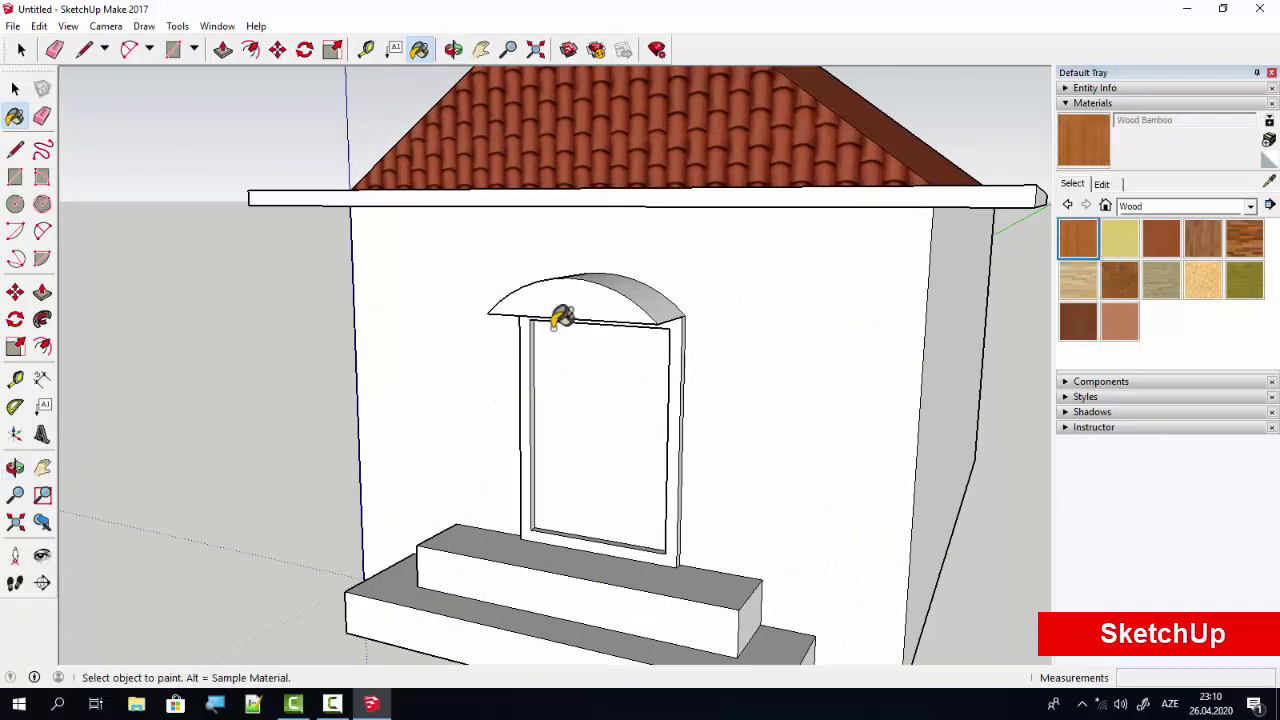
pyautogui.click(680, 417)
pyautogui.scroll(3, 566, 477)
pyautogui.scroll(2, 506, 484)
pyautogui.click(506, 484)
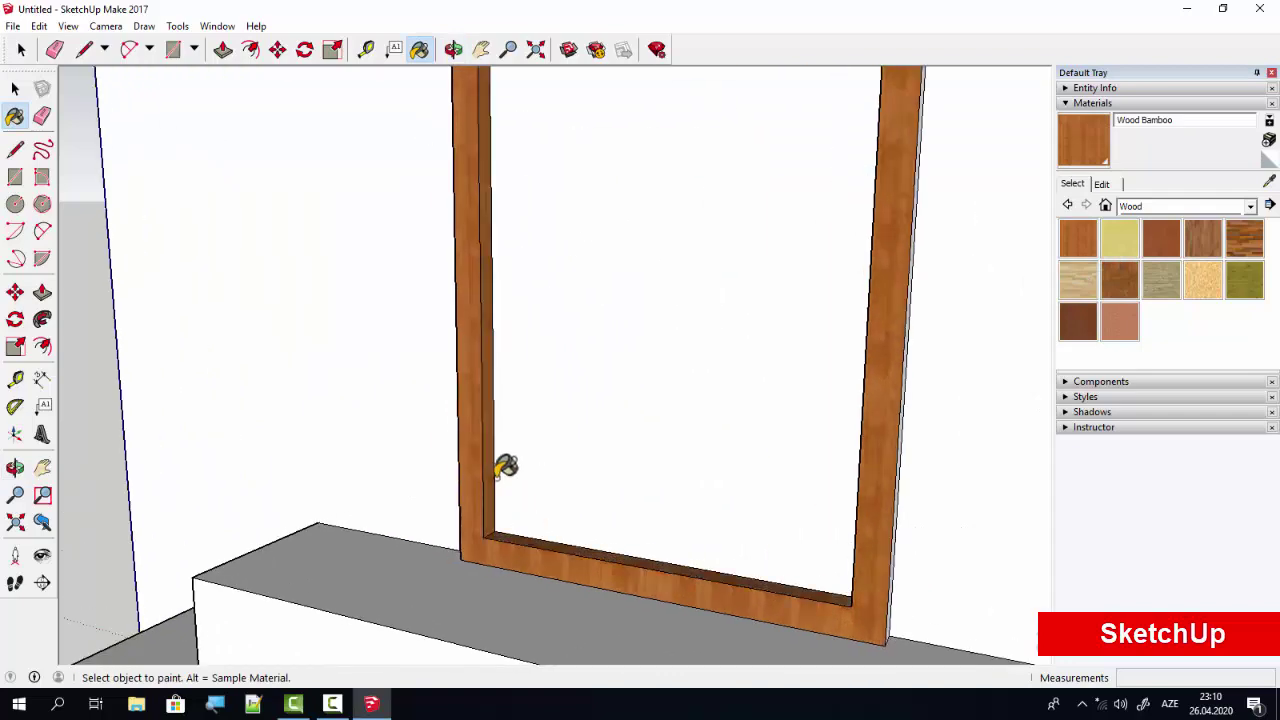
pyautogui.moveTo(503, 463)
pyautogui.mouseDown(button='middle')
pyautogui.moveTo(791, 334)
pyautogui.moveTo(866, 257)
pyautogui.mouseUp(button='middle')
pyautogui.scroll(-3, 786, 277)
pyautogui.moveTo(786, 277); pyautogui.dragTo(714, 91, button='middle')
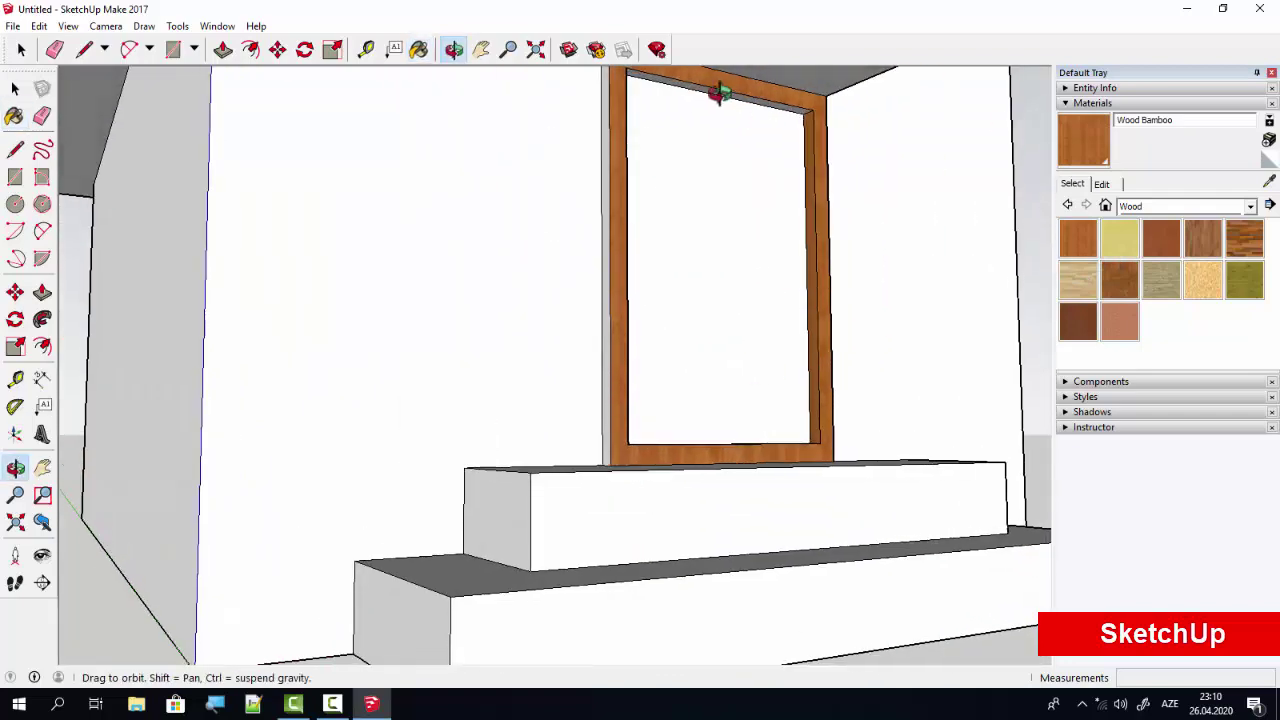
pyautogui.scroll(3, 817, 106)
pyautogui.press('o')
pyautogui.scroll(-5, 787, 205)
pyautogui.moveTo(766, 237)
pyautogui.mouseDown()
pyautogui.moveTo(651, 406)
pyautogui.moveTo(600, 366)
pyautogui.mouseUp()
pyautogui.scroll(-2, 600, 366)
pyautogui.moveTo(816, 431)
pyautogui.mouseDown()
pyautogui.moveTo(597, 408)
pyautogui.moveTo(860, 372)
pyautogui.mouseUp()
# Paint the door face grey with Metal Embossed.
pyautogui.click(1250, 206)
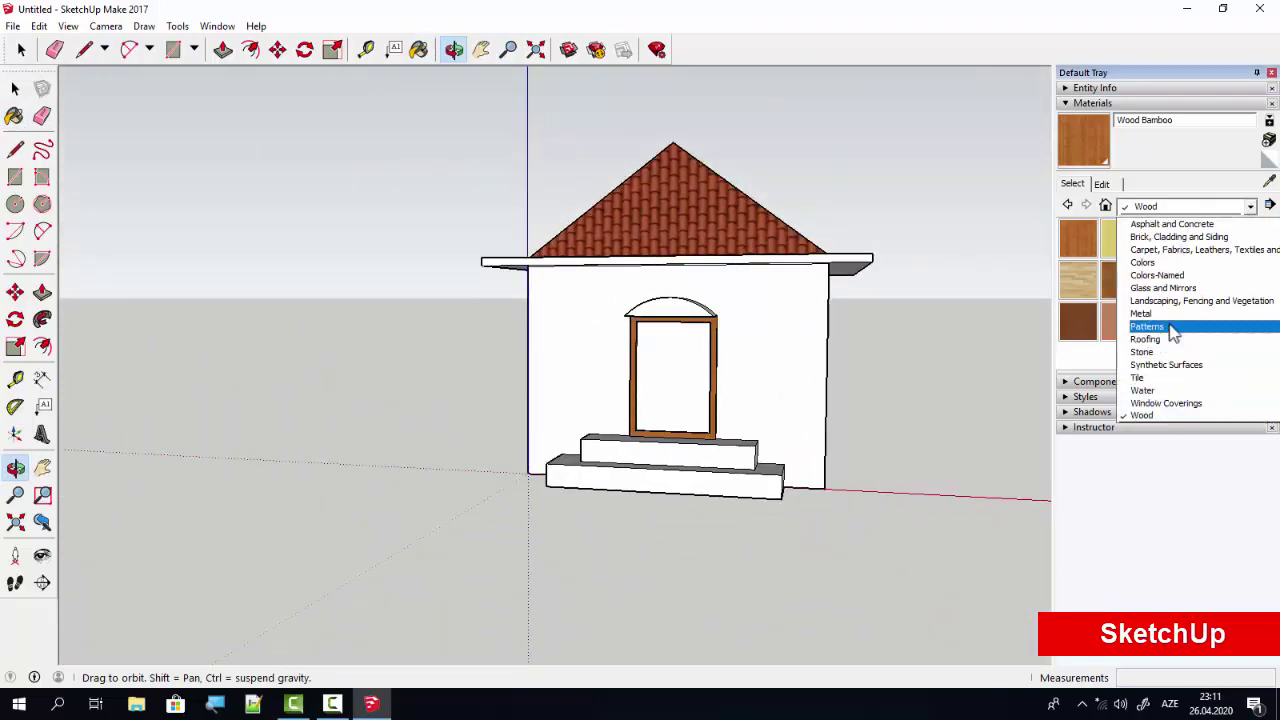
pyautogui.click(1140, 313)
pyautogui.click(1203, 238)
pyautogui.click(690, 370)
# Paint the front and right side walls with Brick Antique 01.
pyautogui.click(1250, 206)
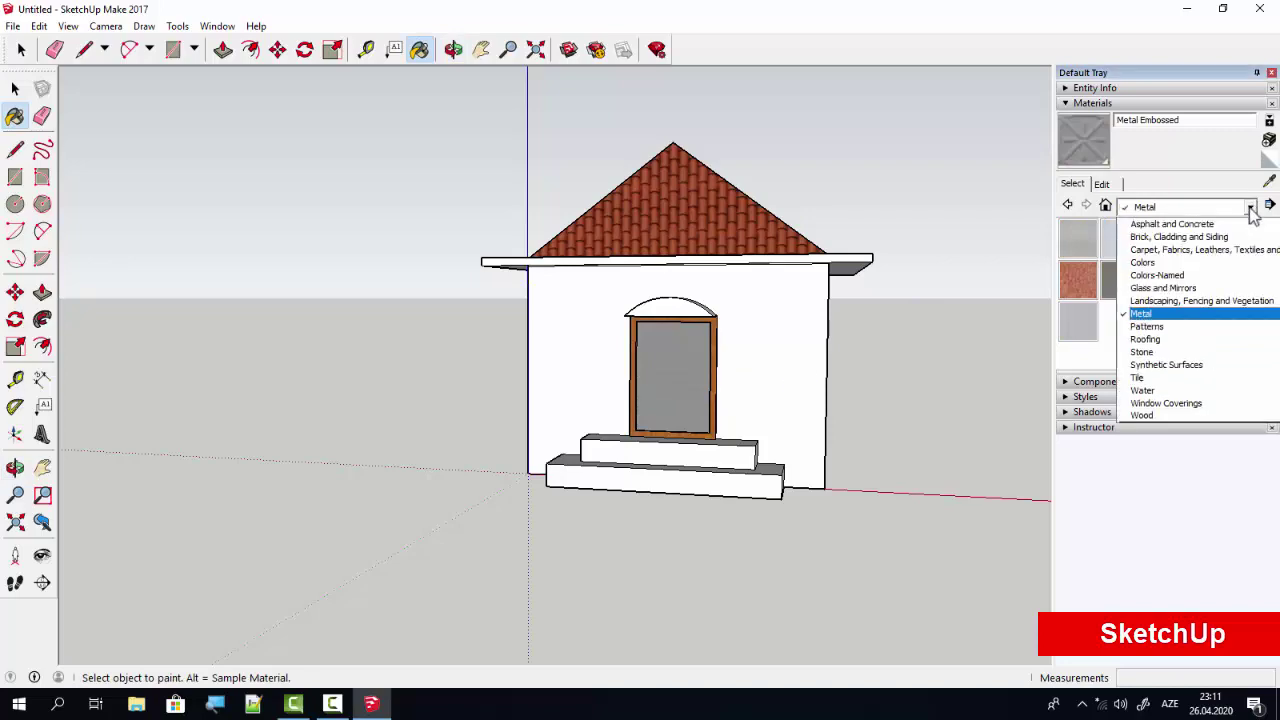
pyautogui.click(1170, 237)
pyautogui.click(1119, 238)
pyautogui.click(793, 350)
pyautogui.moveTo(793, 350)
pyautogui.mouseDown(button='middle')
pyautogui.moveTo(508, 383)
pyautogui.moveTo(885, 438)
pyautogui.mouseUp(button='middle')
pyautogui.click(915, 400)
pyautogui.moveTo(975, 405); pyautogui.dragTo(667, 416, button='middle')
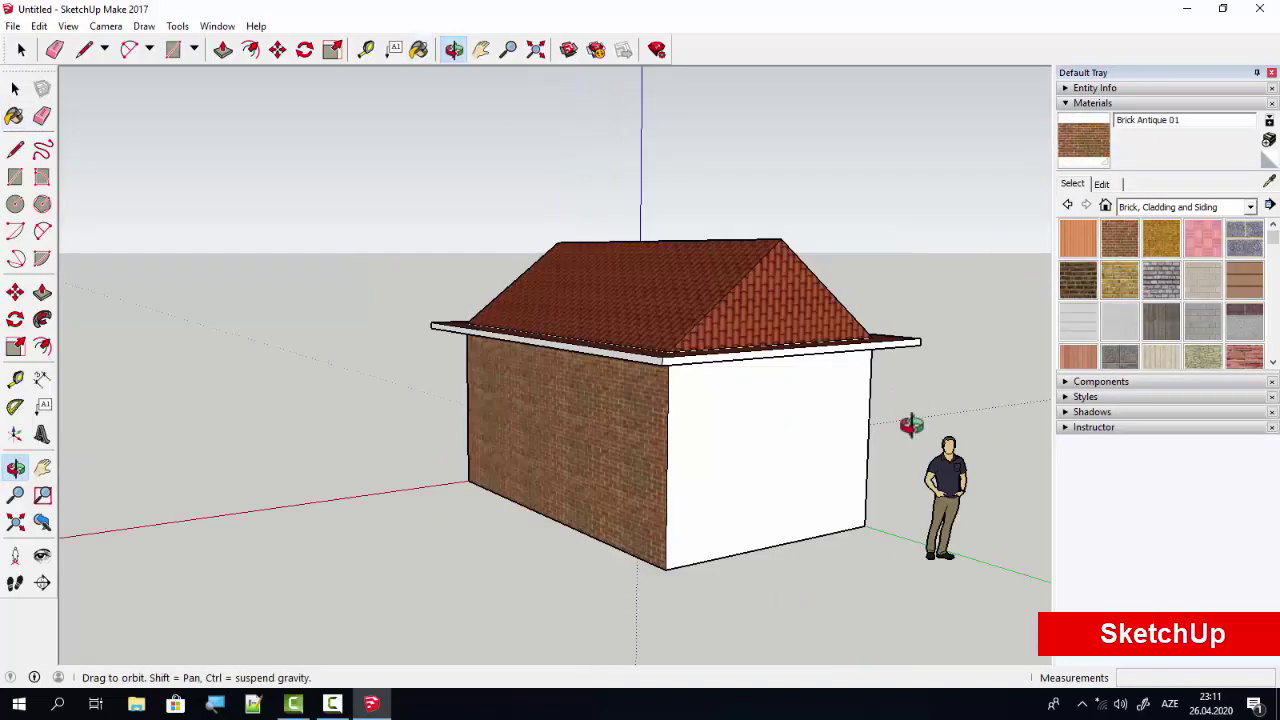
pyautogui.click(860, 425)
pyautogui.moveTo(943, 394)
pyautogui.mouseDown(button='middle')
pyautogui.moveTo(457, 377)
pyautogui.moveTo(451, 362)
pyautogui.moveTo(467, 428)
pyautogui.mouseUp(button='middle')
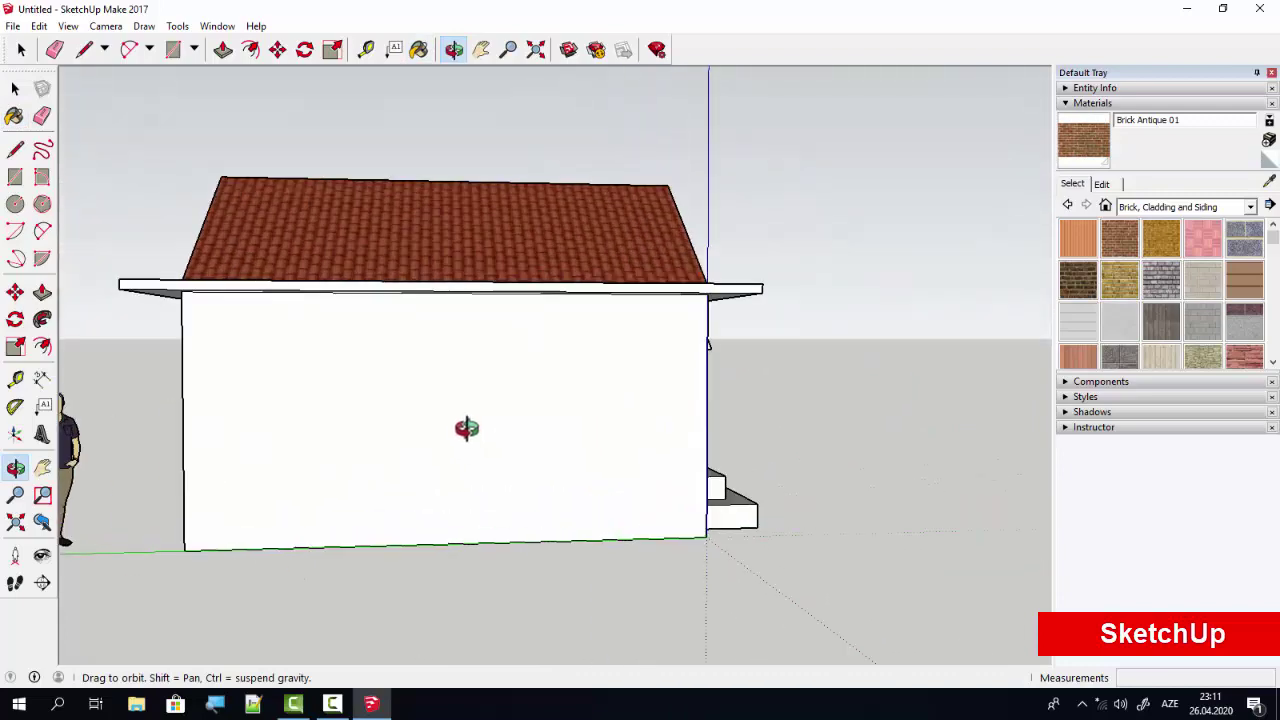
pyautogui.click(15, 178)
# Draw a roughly 860 × 795 mm square window outline on the side wall and raise it slightly.
pyautogui.click(258, 385)
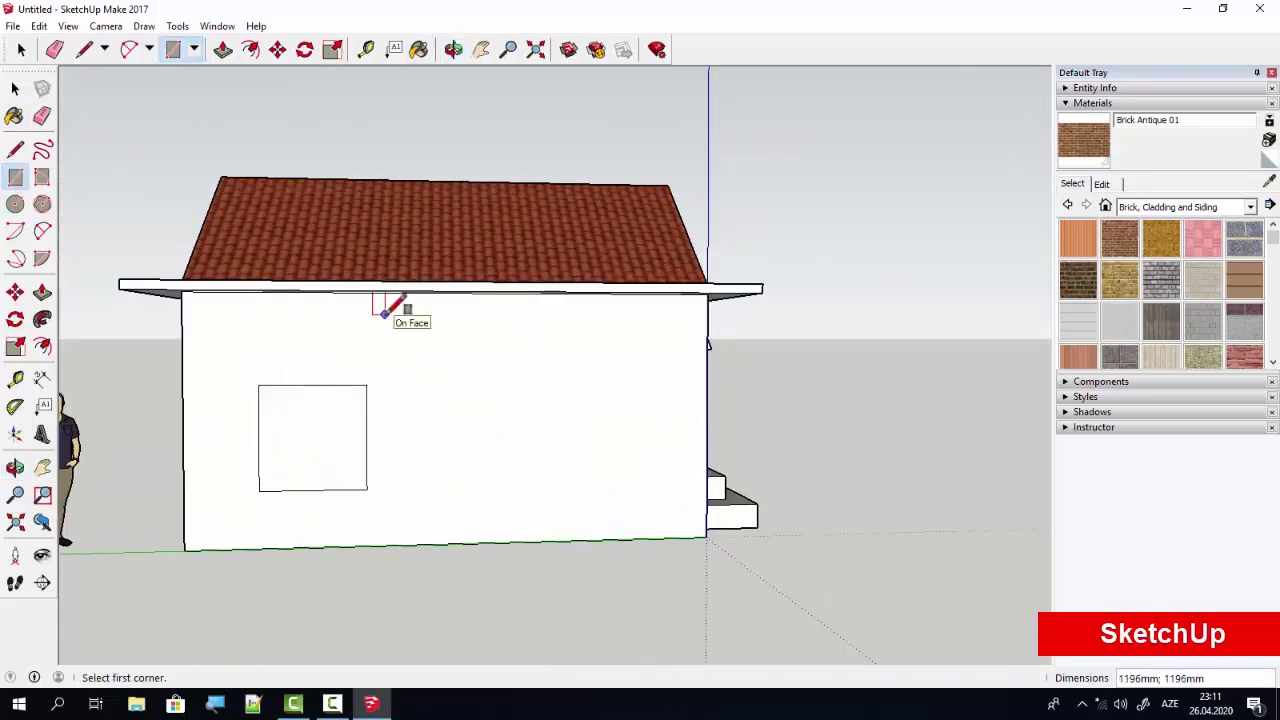
pyautogui.moveTo(385, 313)
pyautogui.mouseDown(button='middle')
pyautogui.moveTo(723, 414)
pyautogui.moveTo(403, 451)
pyautogui.mouseUp(button='middle')
pyautogui.press('space')
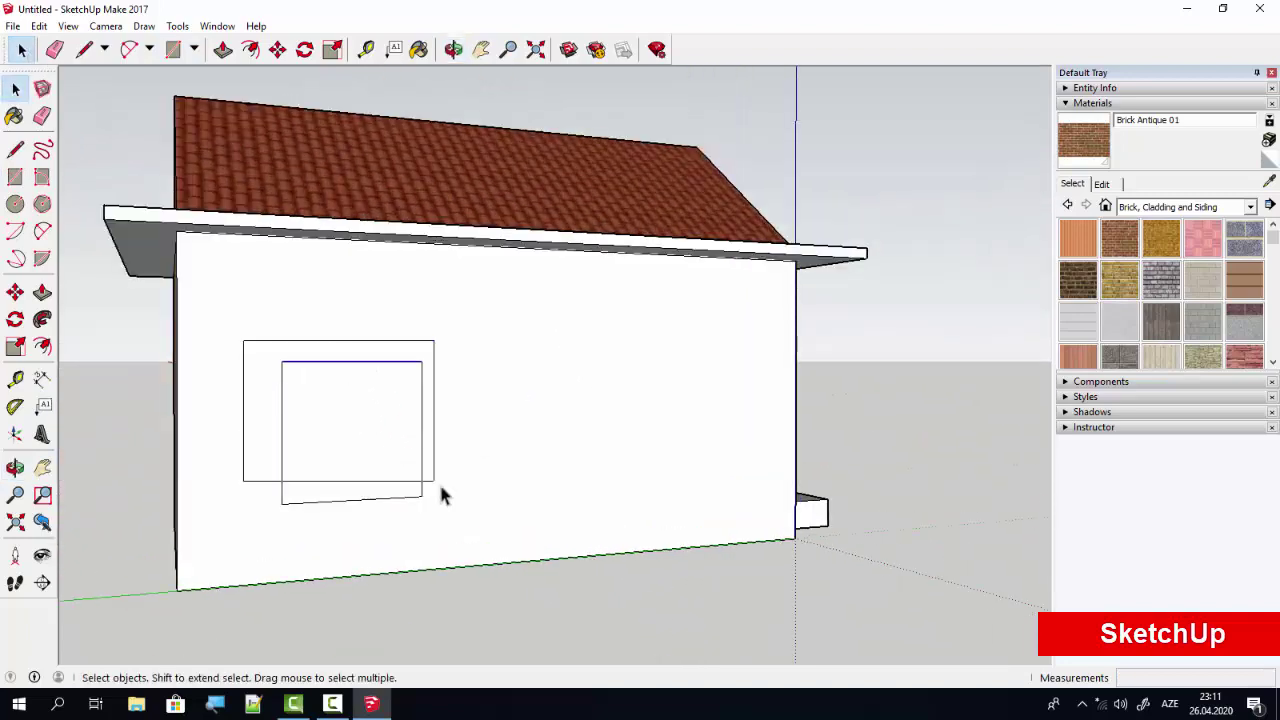
pyautogui.click(410, 450)
pyautogui.press('m')
pyautogui.moveTo(374, 403); pyautogui.dragTo(371, 383)
# Copy the window square and paste the copy further right along the wall.
pyautogui.hotkey('ctrl', 'c')
pyautogui.hotkey('ctrl', 'v')
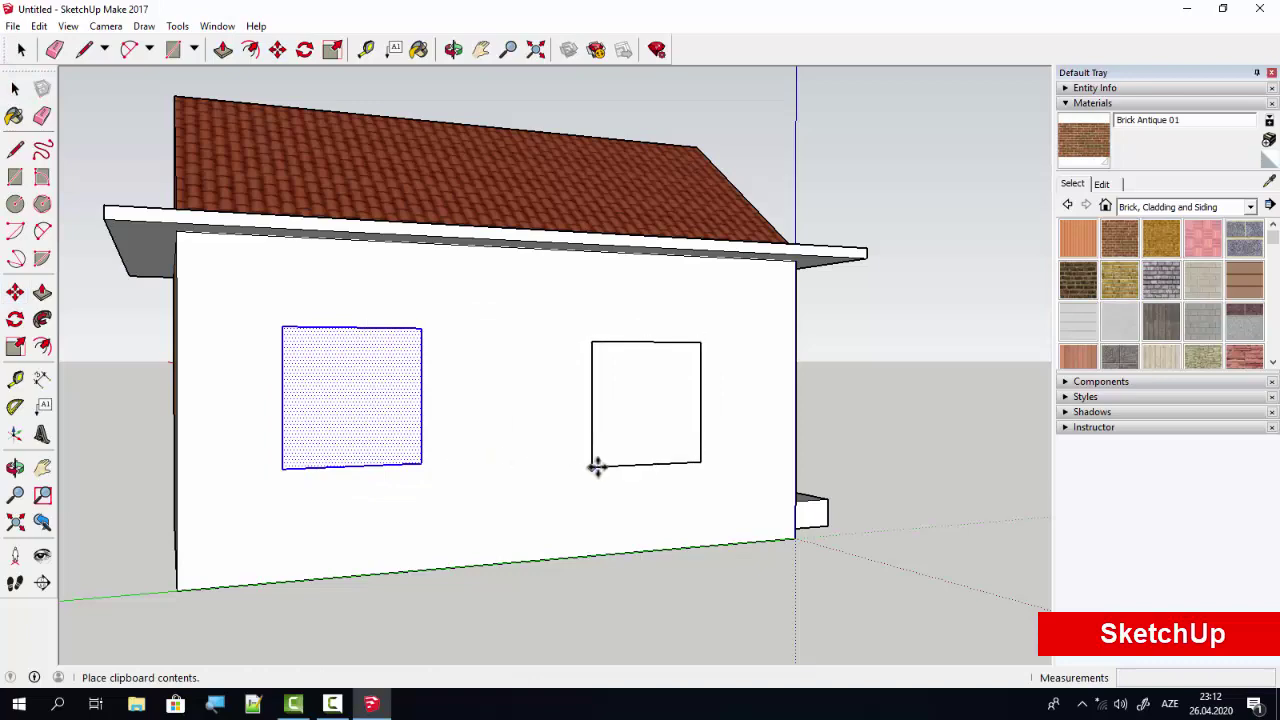
pyautogui.click(629, 472)
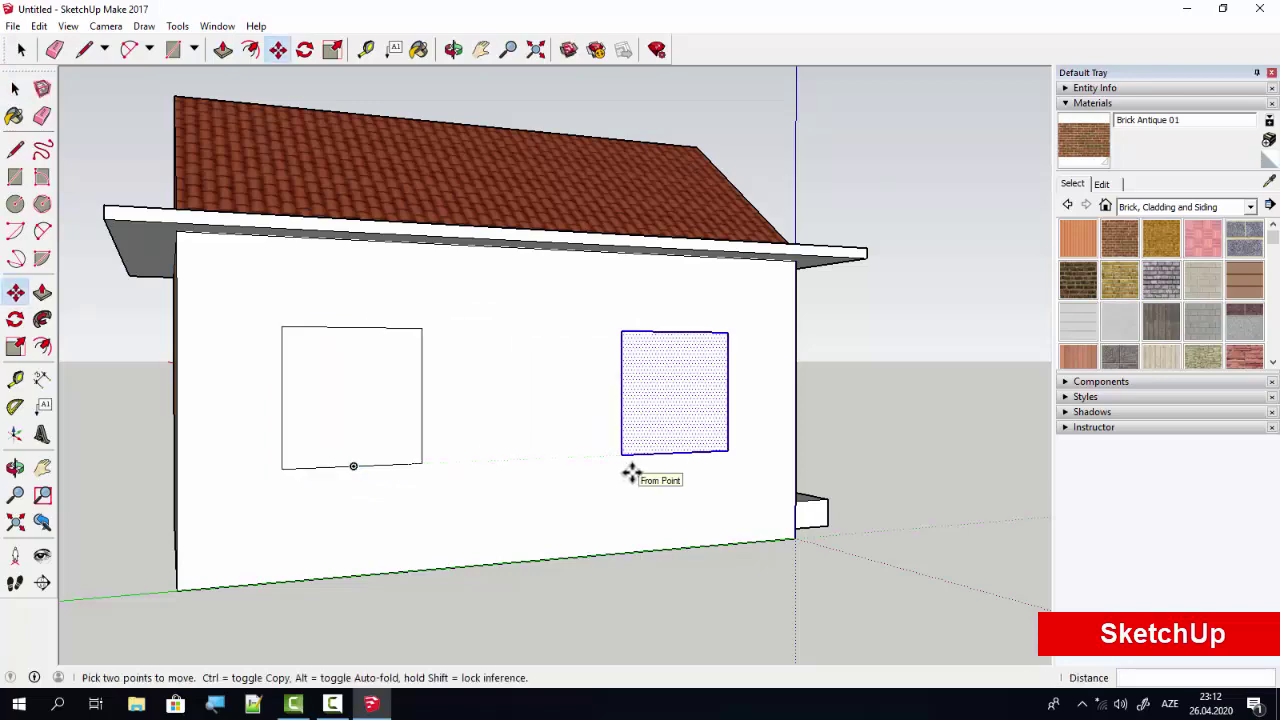
pyautogui.scroll(2, 591, 476)
pyautogui.moveTo(420, 371); pyautogui.dragTo(509, 431, button='middle')
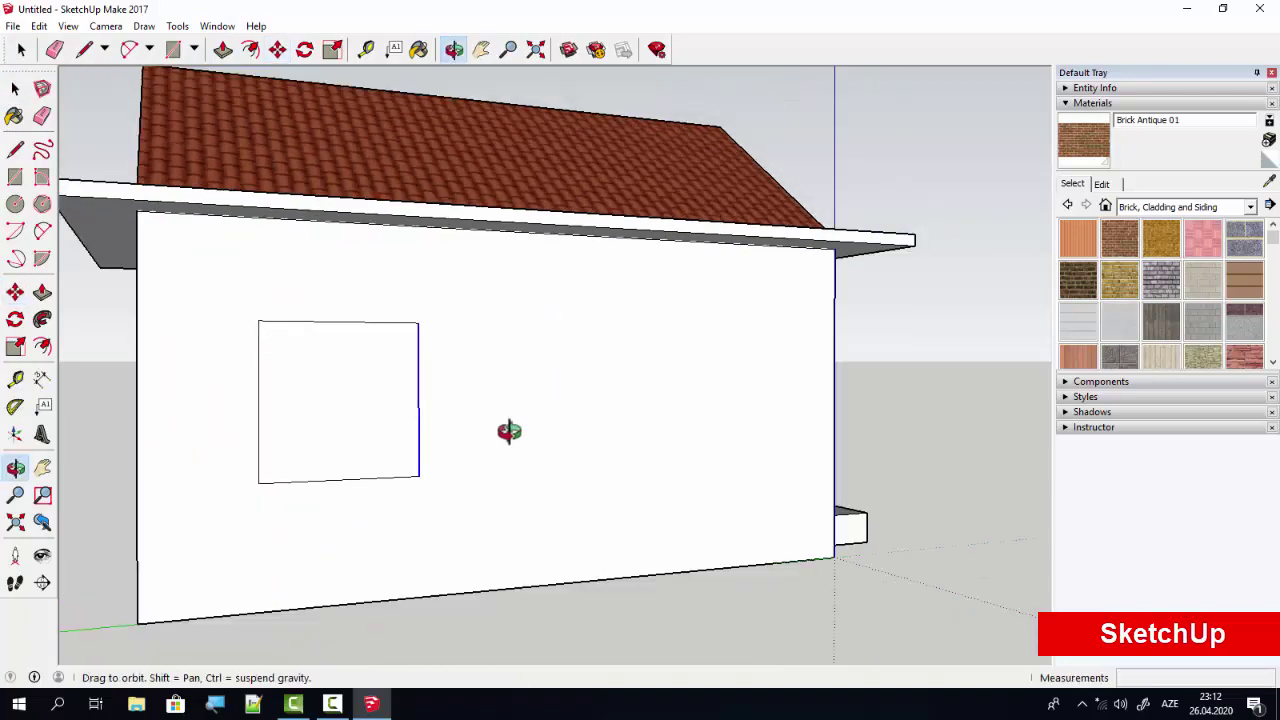
pyautogui.scroll(3, 157, 391)
pyautogui.scroll(3, 150, 389)
# Offset the window face inward about 62 mm to form the inner frame.
pyautogui.press('f')
pyautogui.click(224, 322)
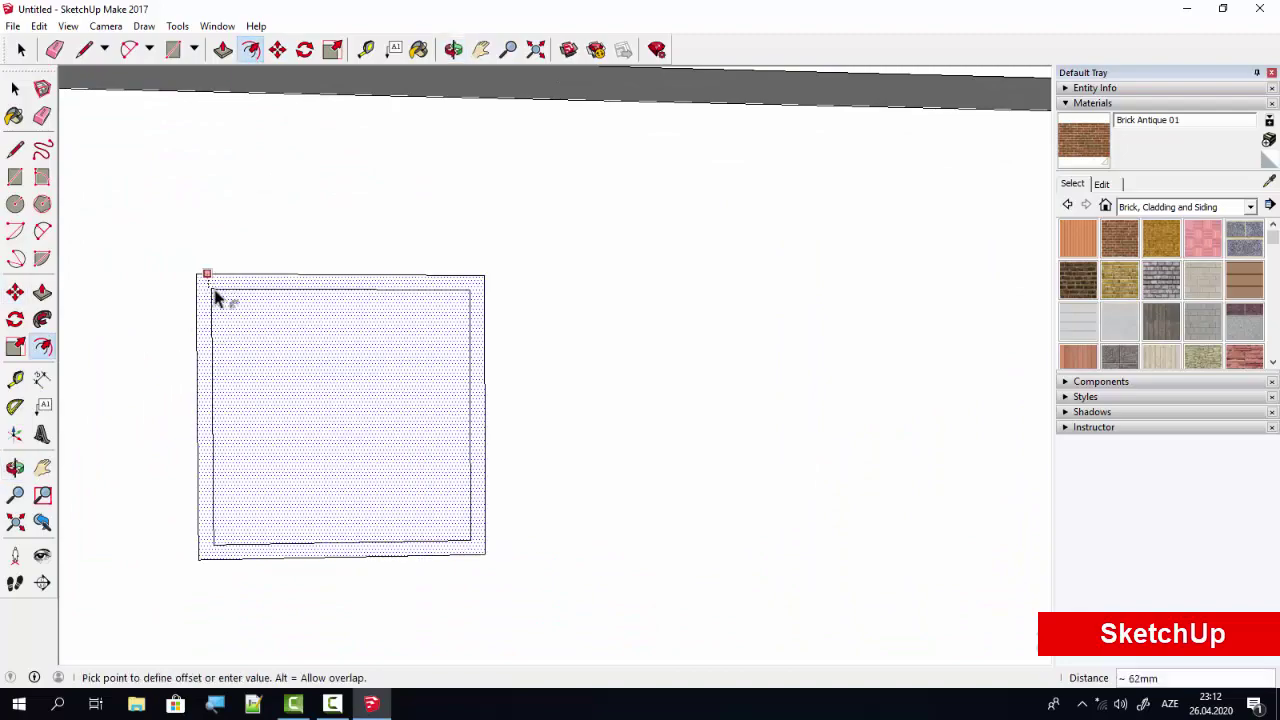
pyautogui.press('Escape')
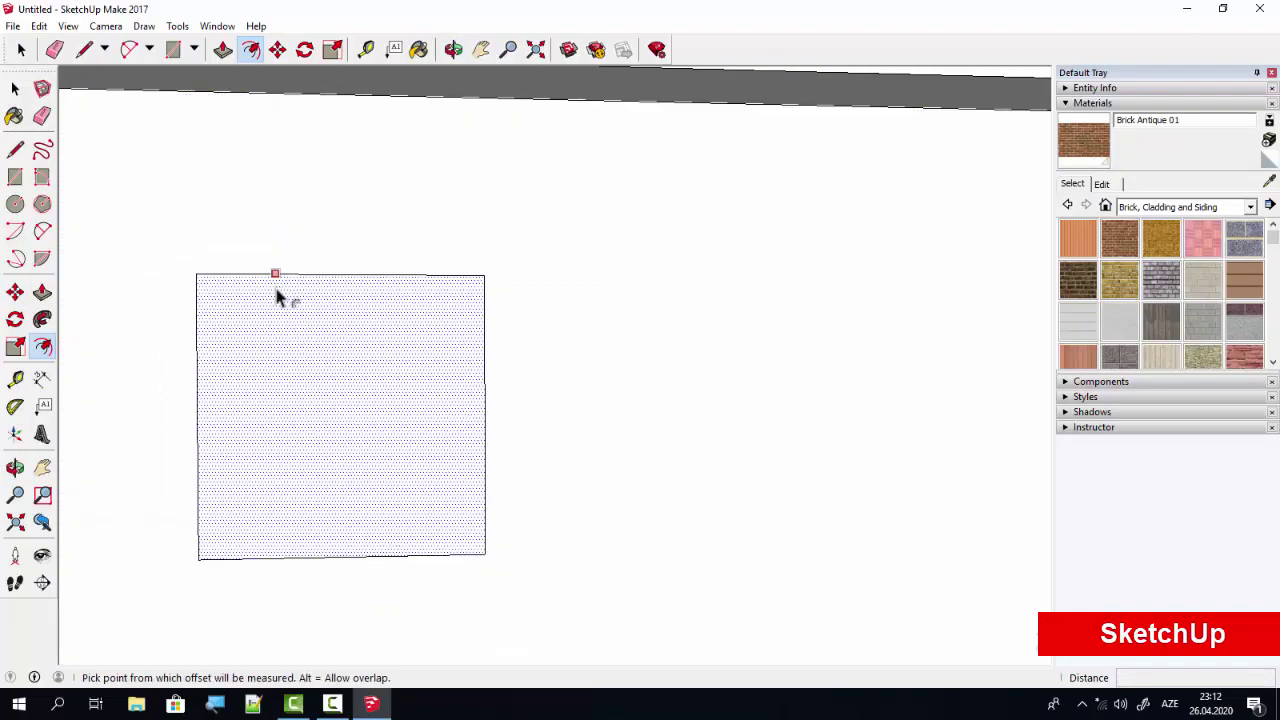
pyautogui.click(273, 274)
pyautogui.click(268, 293)
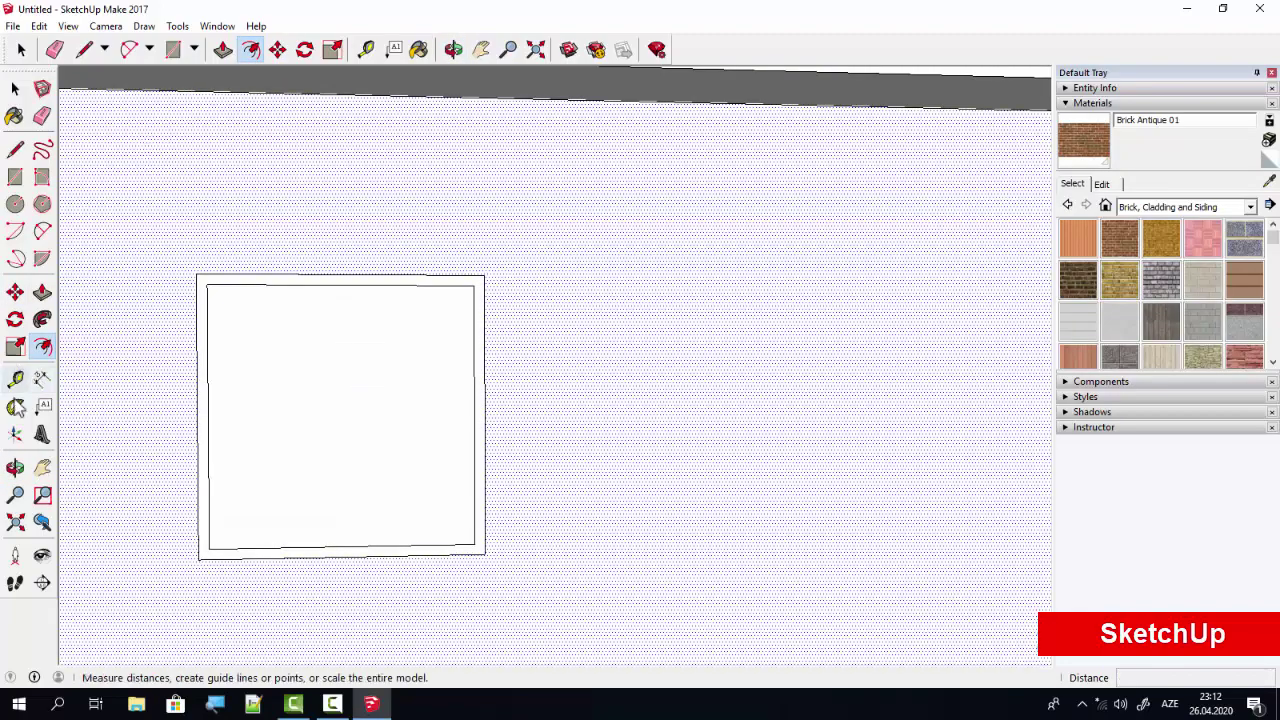
# Draw the vertical divider and a thin horizontal bar across the window.
pyautogui.click(15, 149)
pyautogui.click(341, 285)
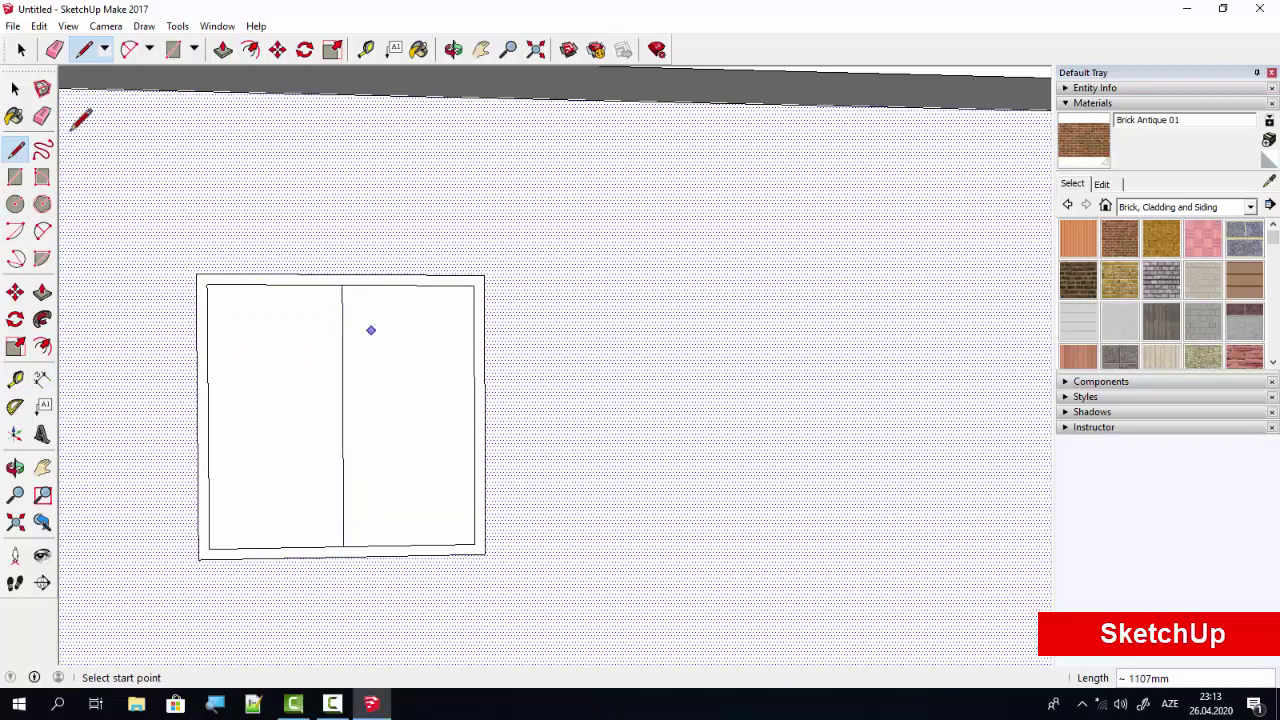
pyautogui.click(172, 49)
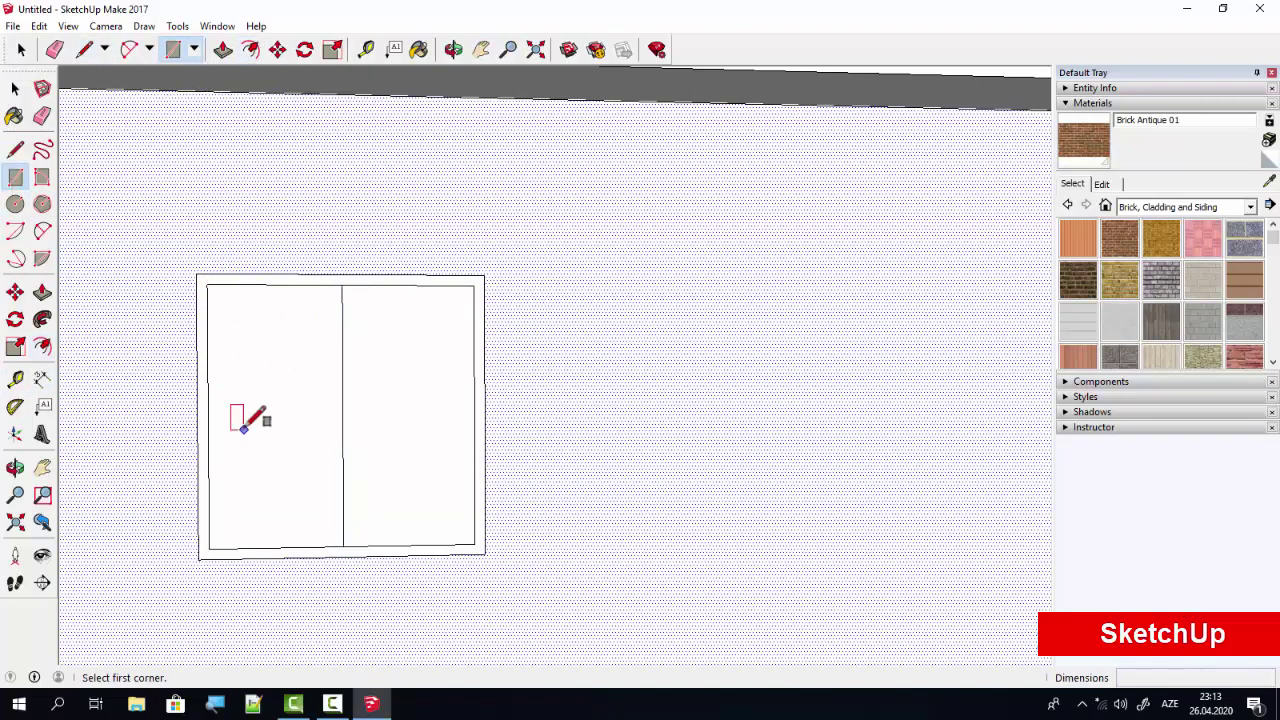
pyautogui.press('l')
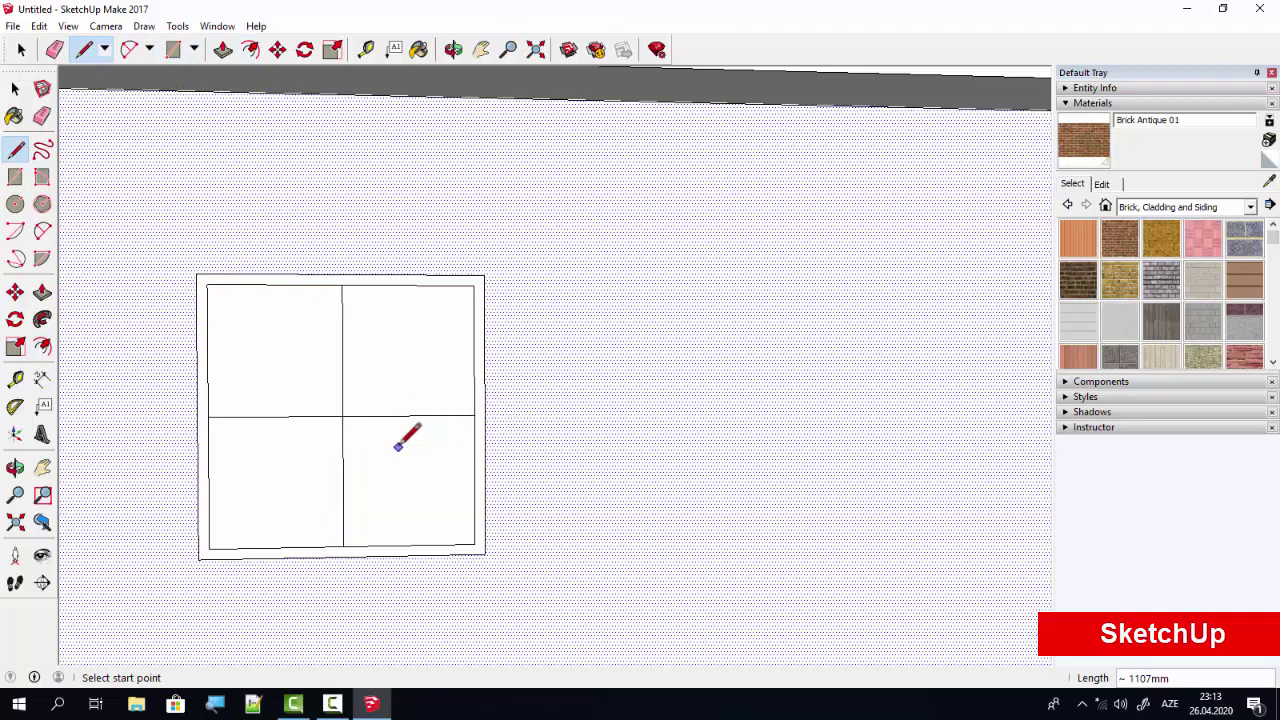
pyautogui.click(15, 176)
pyautogui.click(330, 284)
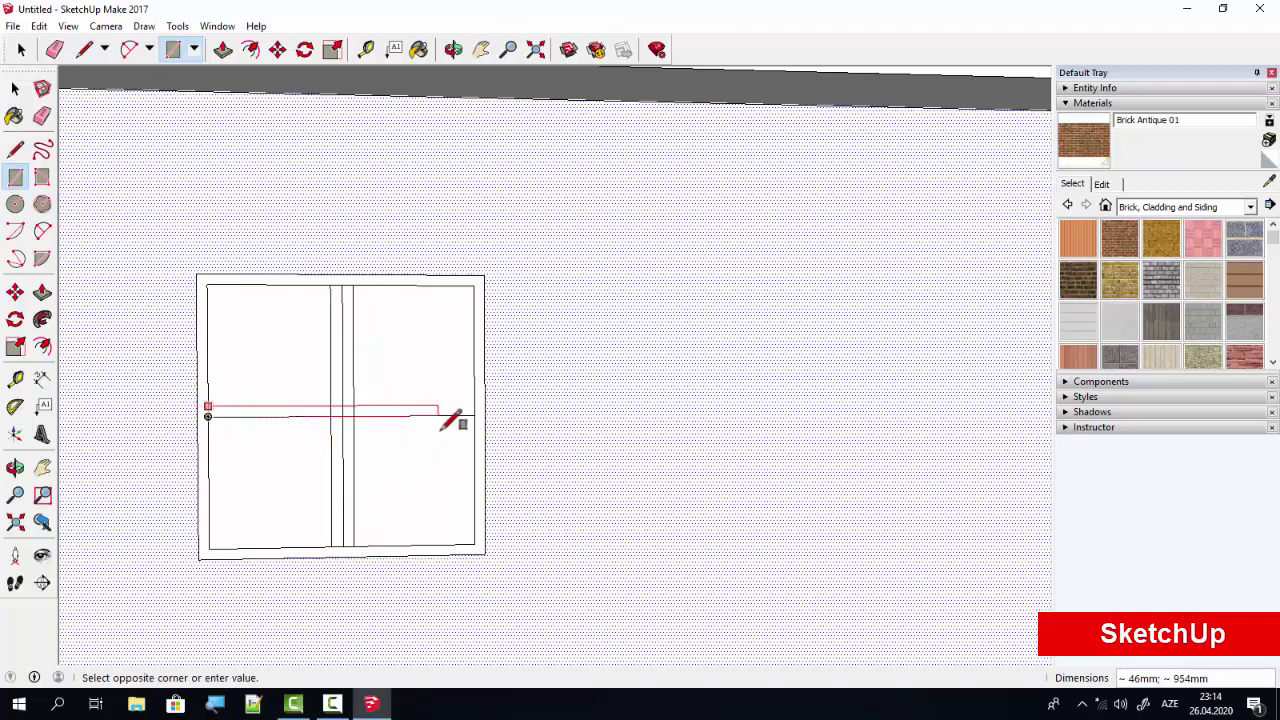
# Erase the stray edge inside the bars, leaving four square panes.
pyautogui.press('e')
pyautogui.scroll(2, 349, 366)
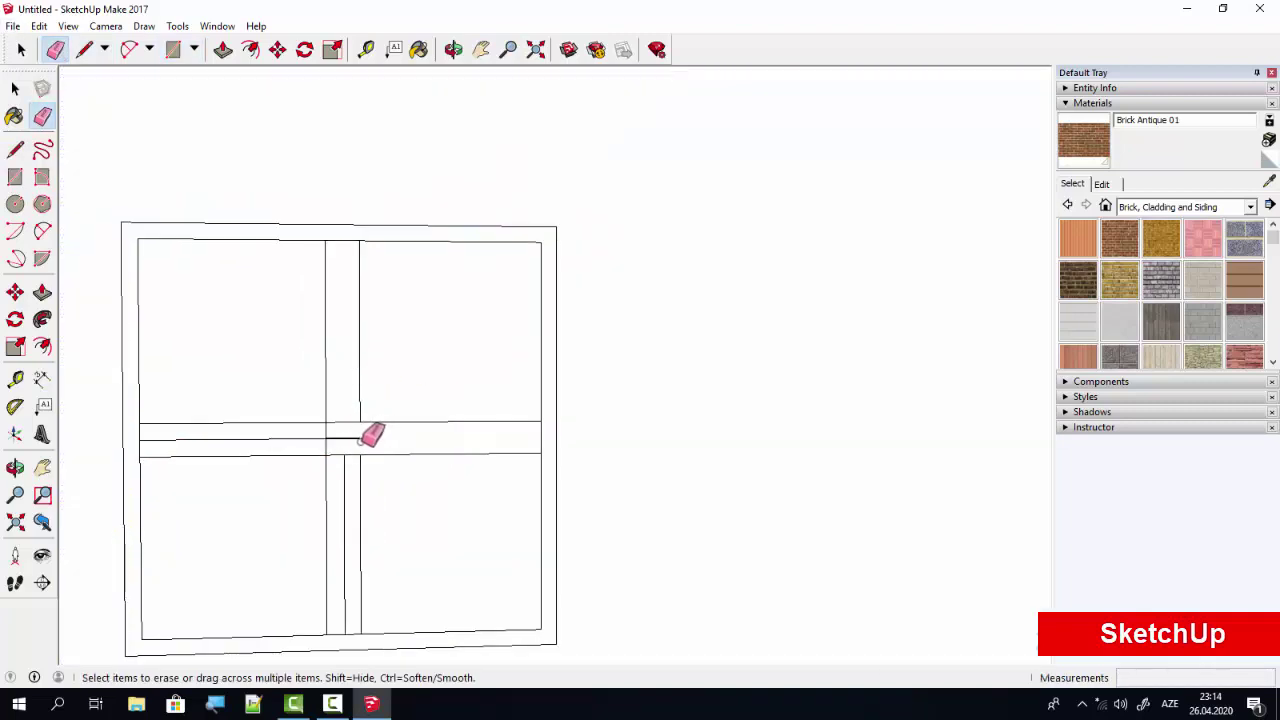
pyautogui.click(344, 484)
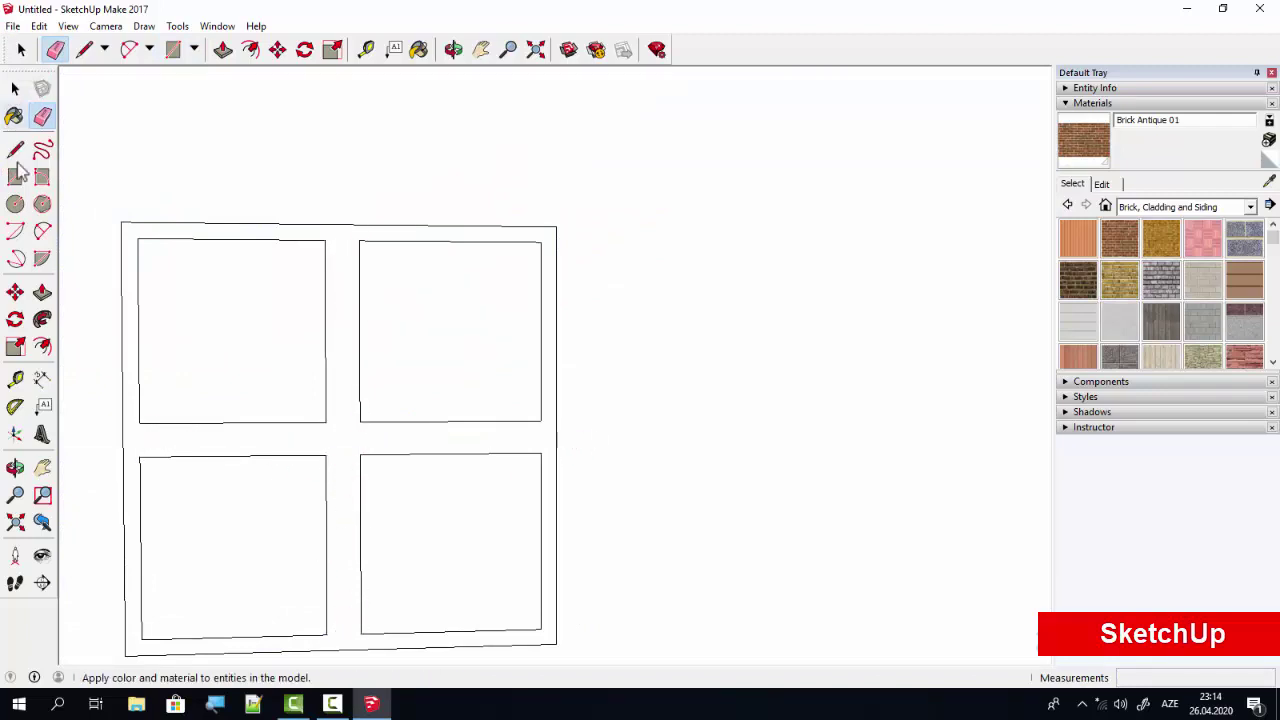
pyautogui.scroll(-3, 327, 376)
pyautogui.press('space')
pyautogui.moveTo(352, 431); pyautogui.dragTo(240, 300, button='middle')
# Push/Pull the window frame out 50 mm to give it thickness.
pyautogui.click(229, 322)
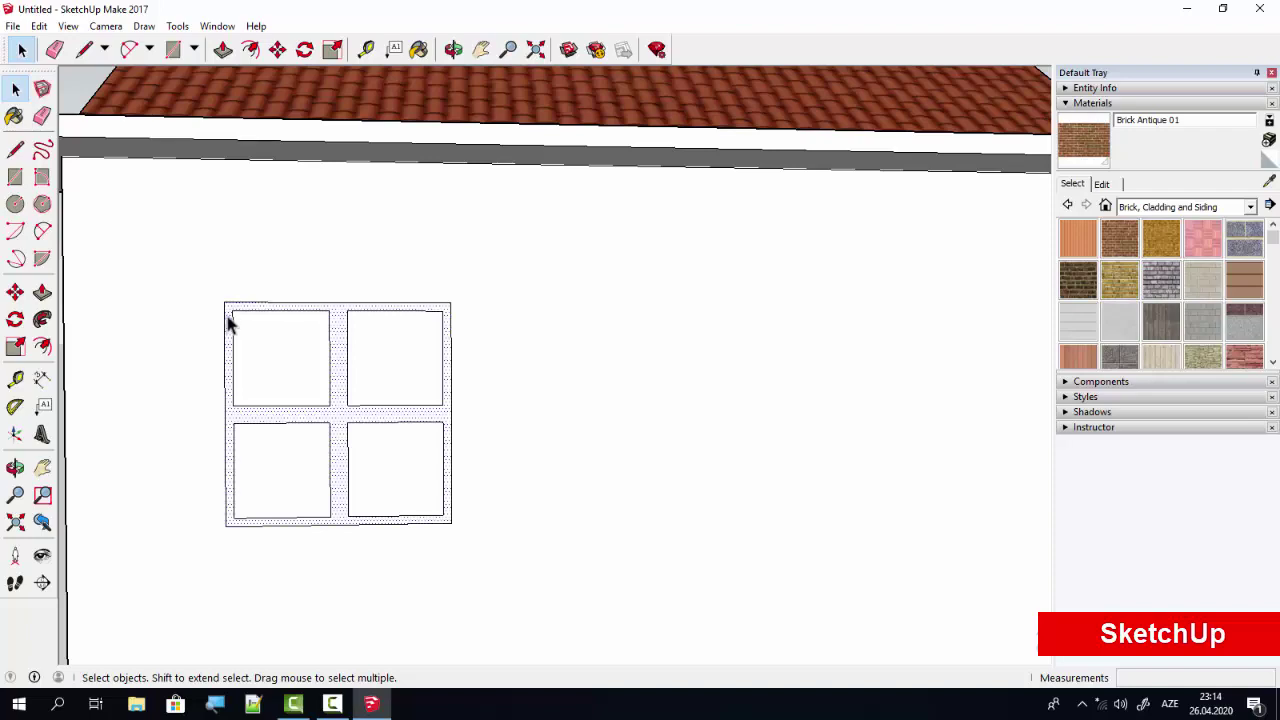
pyautogui.moveTo(285, 580); pyautogui.dragTo(517, 491, button='middle')
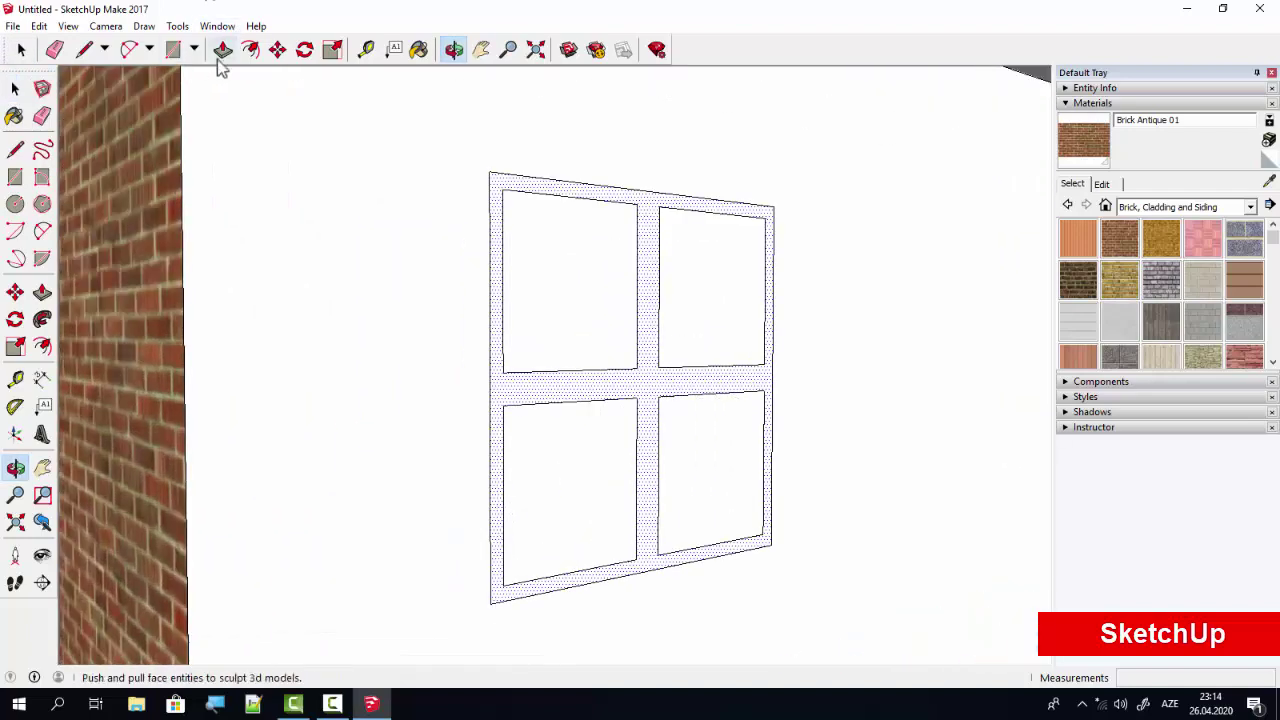
pyautogui.click(223, 49)
pyautogui.click(512, 393)
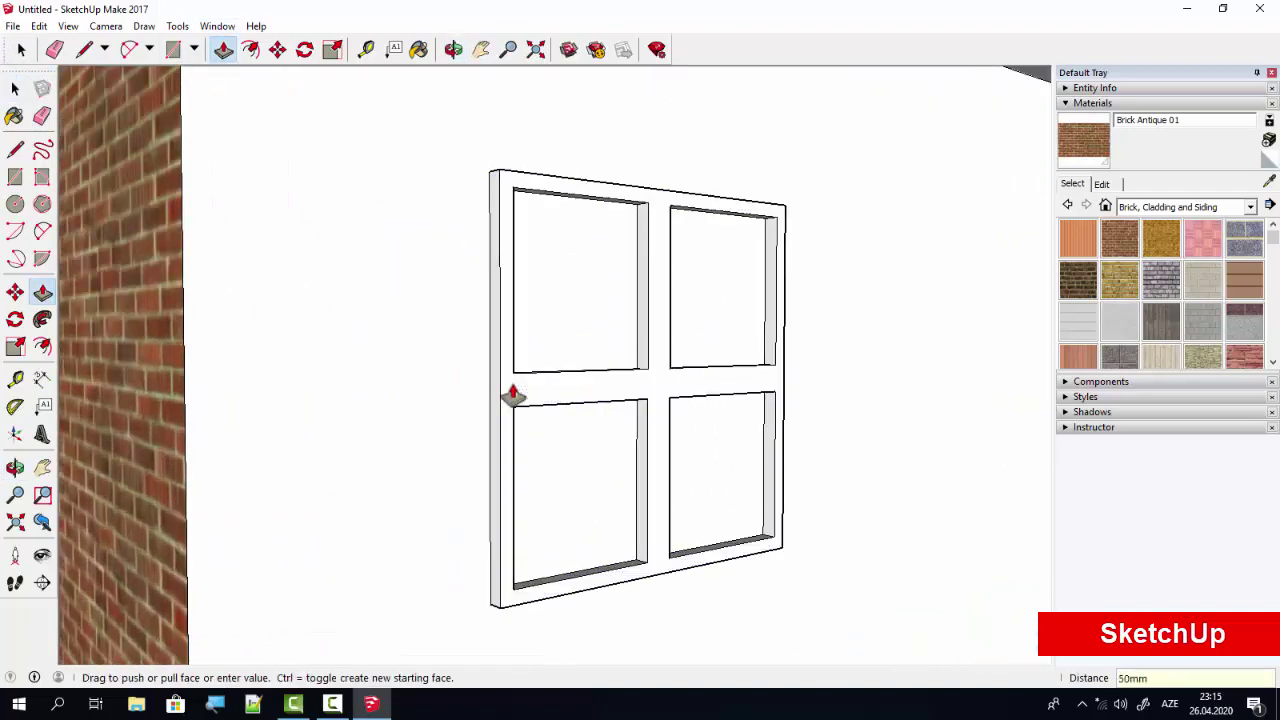
pyautogui.moveTo(514, 394)
pyautogui.mouseDown(button='middle')
pyautogui.moveTo(853, 478)
pyautogui.moveTo(514, 403)
pyautogui.mouseUp(button='middle')
# Select the window and browse the Window Coverings and Metal materials, picking Metal Silver.
pyautogui.press('space')
pyautogui.moveTo(254, 322); pyautogui.dragTo(421, 485)
pyautogui.scroll(2, 421, 485)
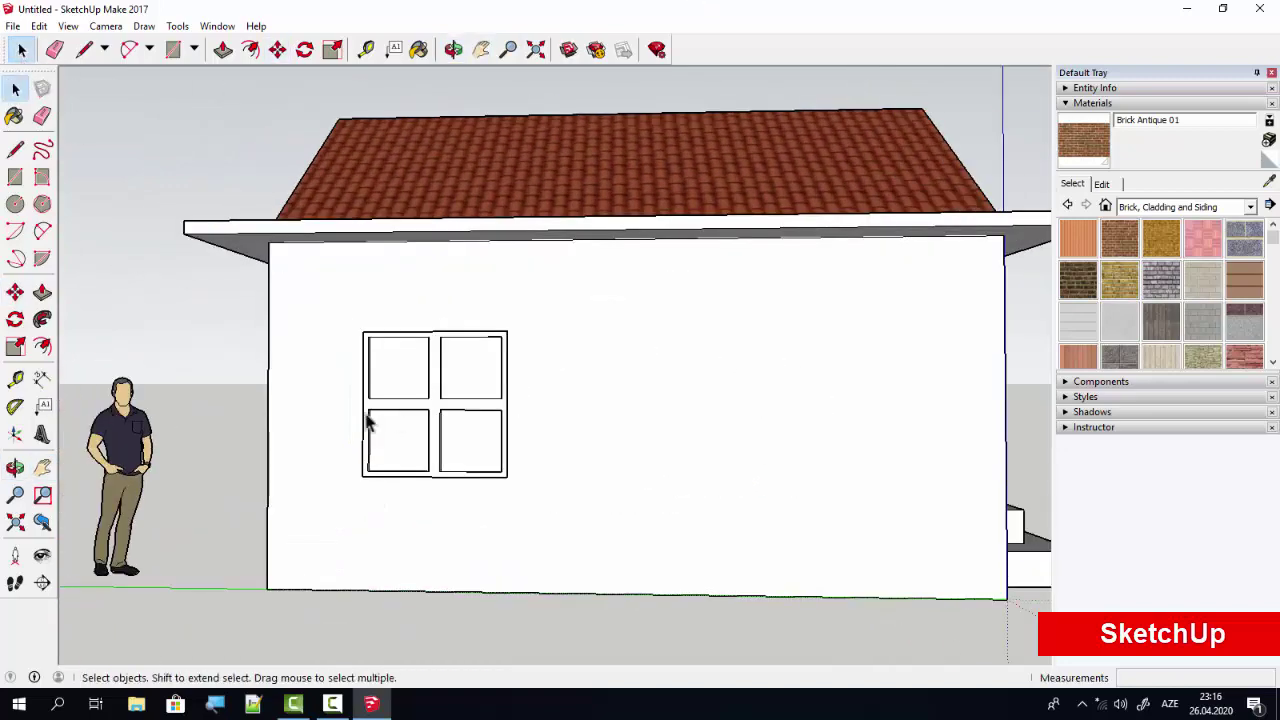
pyautogui.scroll(3, 366, 423)
pyautogui.click(1250, 206)
pyautogui.click(1184, 405)
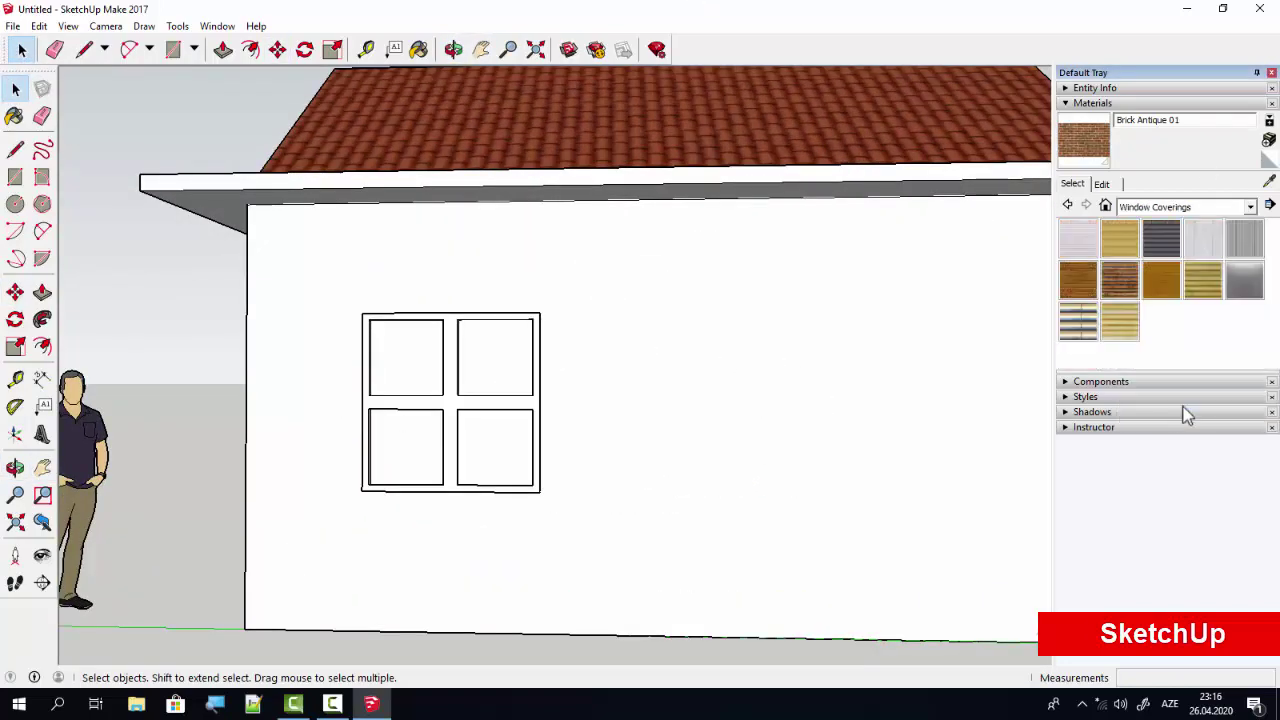
pyautogui.click(1251, 207)
pyautogui.click(1160, 305)
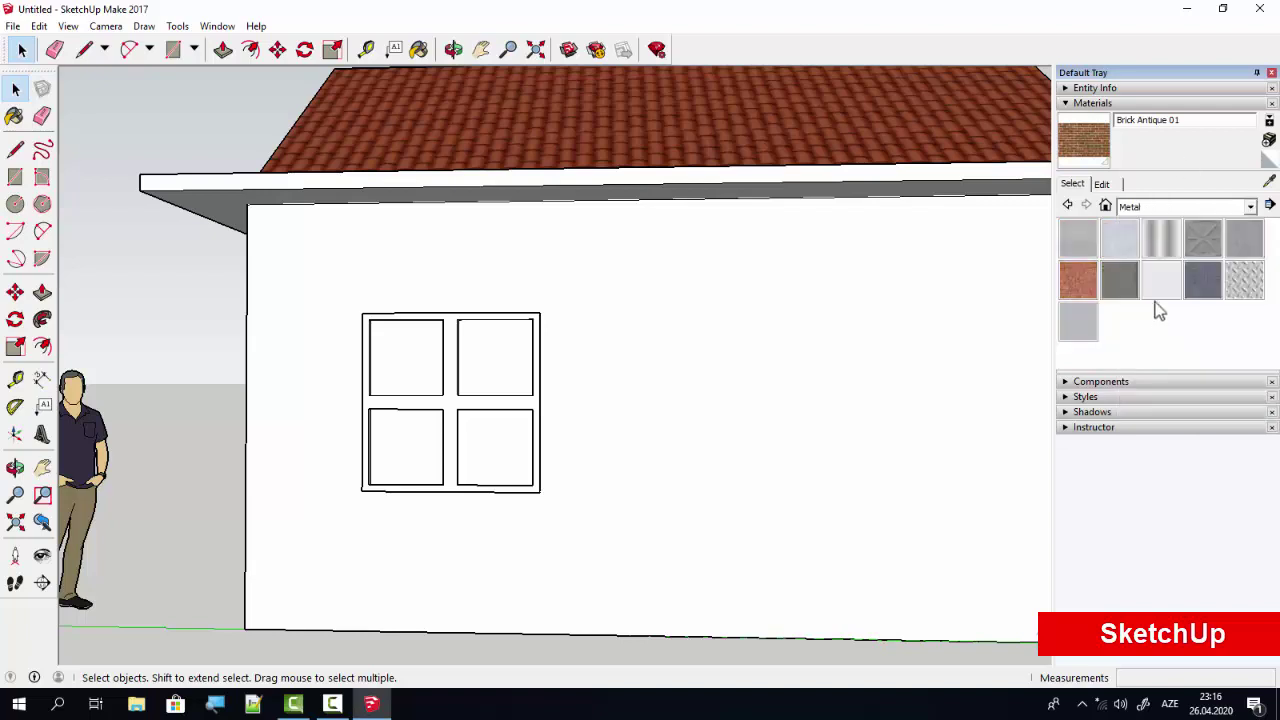
pyautogui.click(1160, 279)
pyautogui.click(451, 390)
# Paint all four window panes with the cyan Color H03.
pyautogui.click(1250, 206)
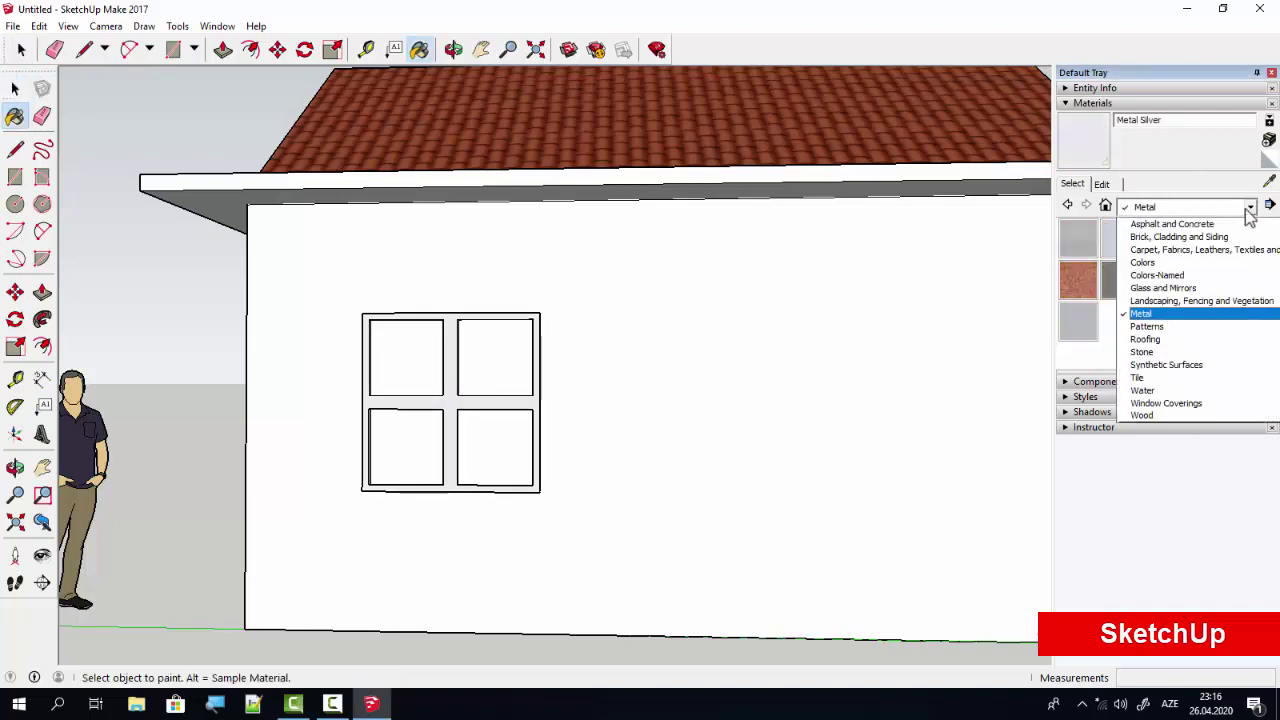
pyautogui.click(1140, 258)
pyautogui.scroll(-2, 1184, 300)
pyautogui.click(1203, 312)
pyautogui.click(495, 357)
pyautogui.click(406, 357)
pyautogui.click(406, 447)
pyautogui.click(495, 447)
# Copy the finished window and place the copy further right on the side wall.
pyautogui.press('space')
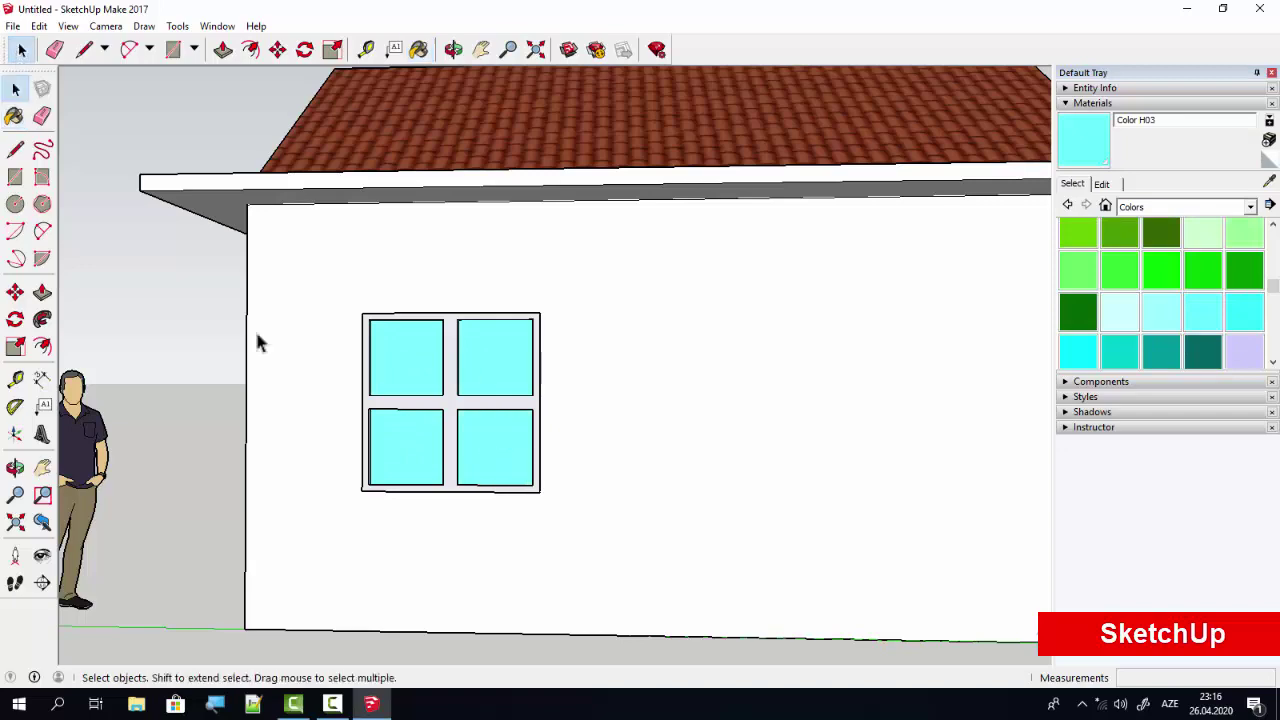
pyautogui.moveTo(257, 343); pyautogui.dragTo(1040, 437, button='middle')
pyautogui.moveTo(367, 428); pyautogui.dragTo(386, 490)
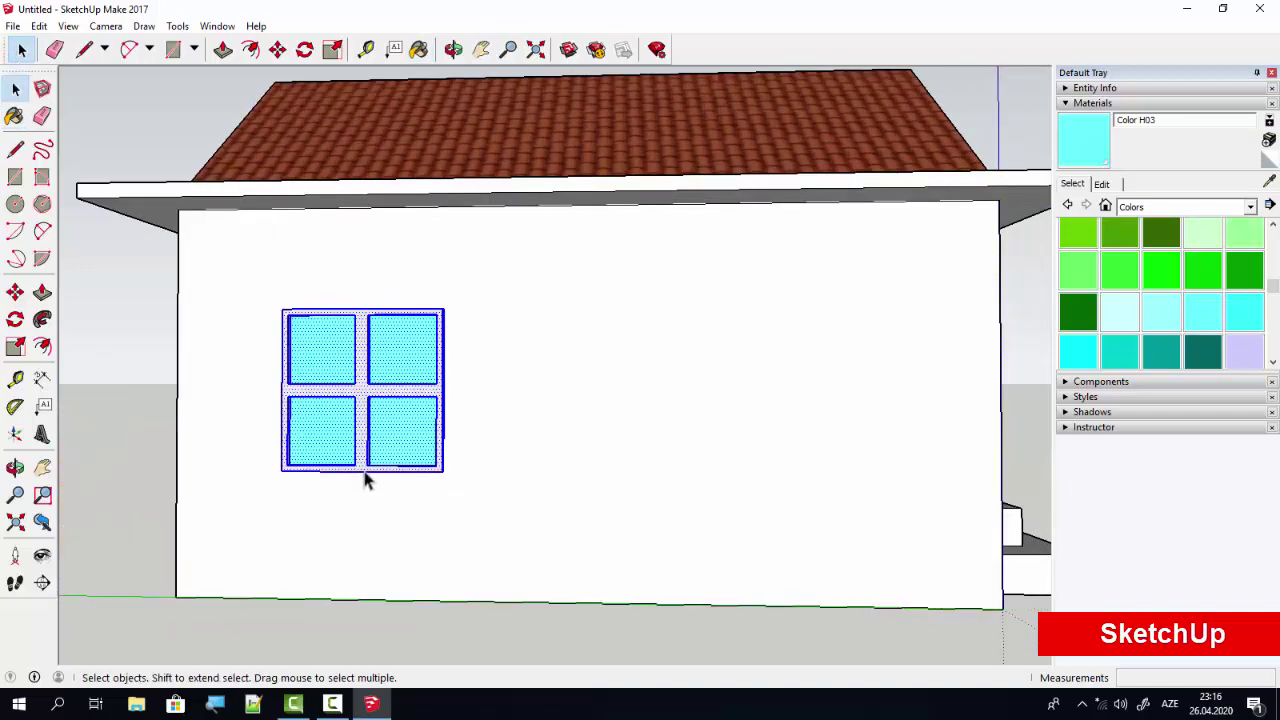
pyautogui.hotkey('ctrl', 'c')
pyautogui.hotkey('ctrl', 'v')
pyautogui.scroll(4, 470, 475)
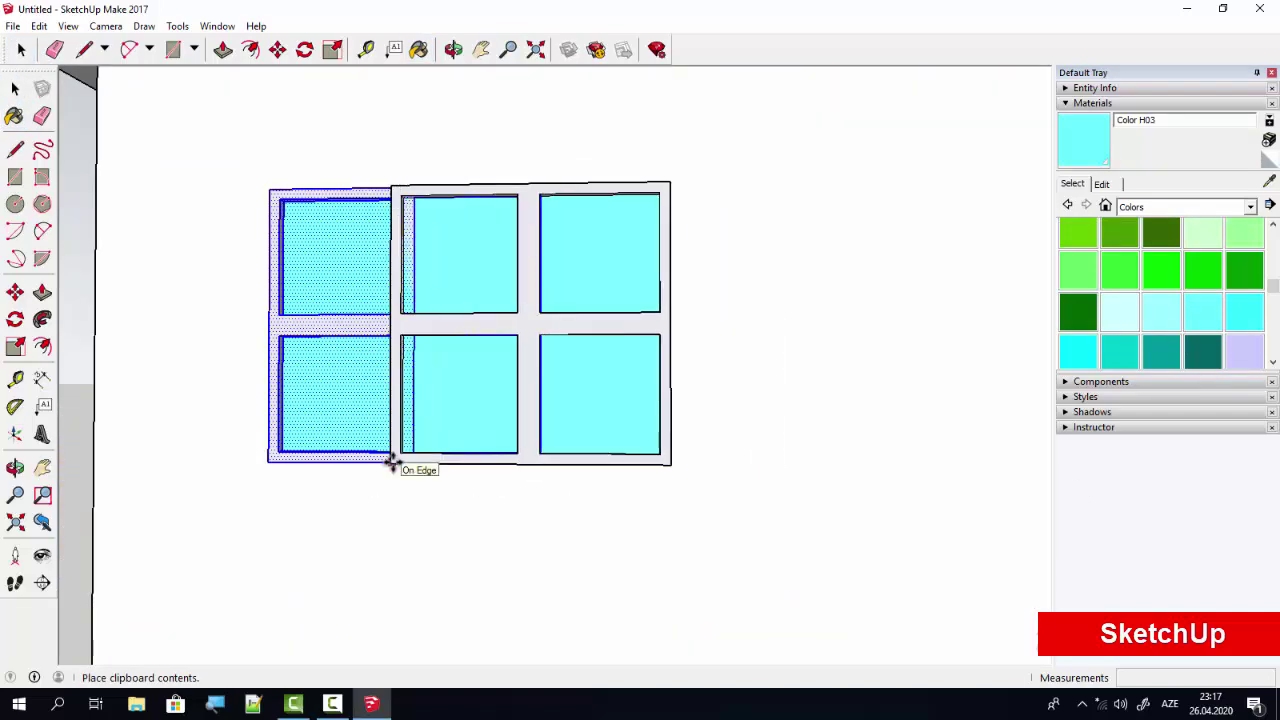
pyautogui.scroll(-3, 400, 466)
pyautogui.scroll(-1, 691, 477)
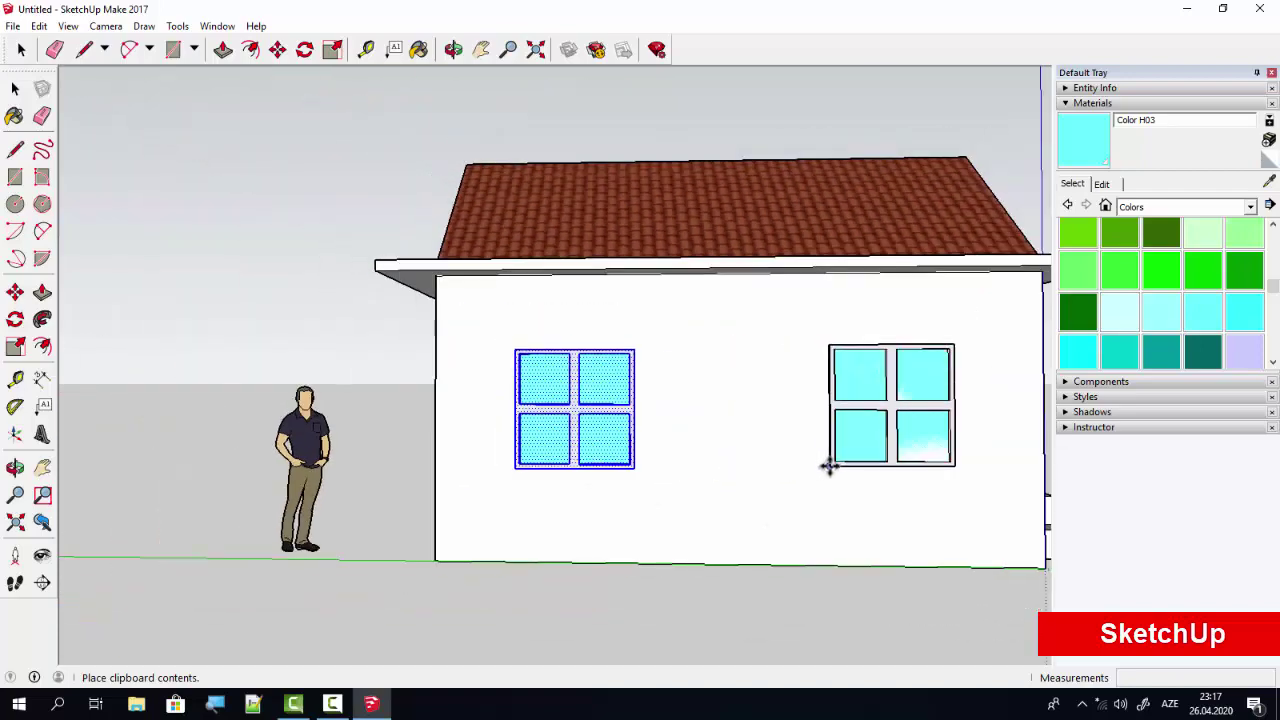
pyautogui.click(829, 466)
pyautogui.press('space')
pyautogui.click(277, 286)
pyautogui.scroll(-1, 951, 589)
pyautogui.press('h')
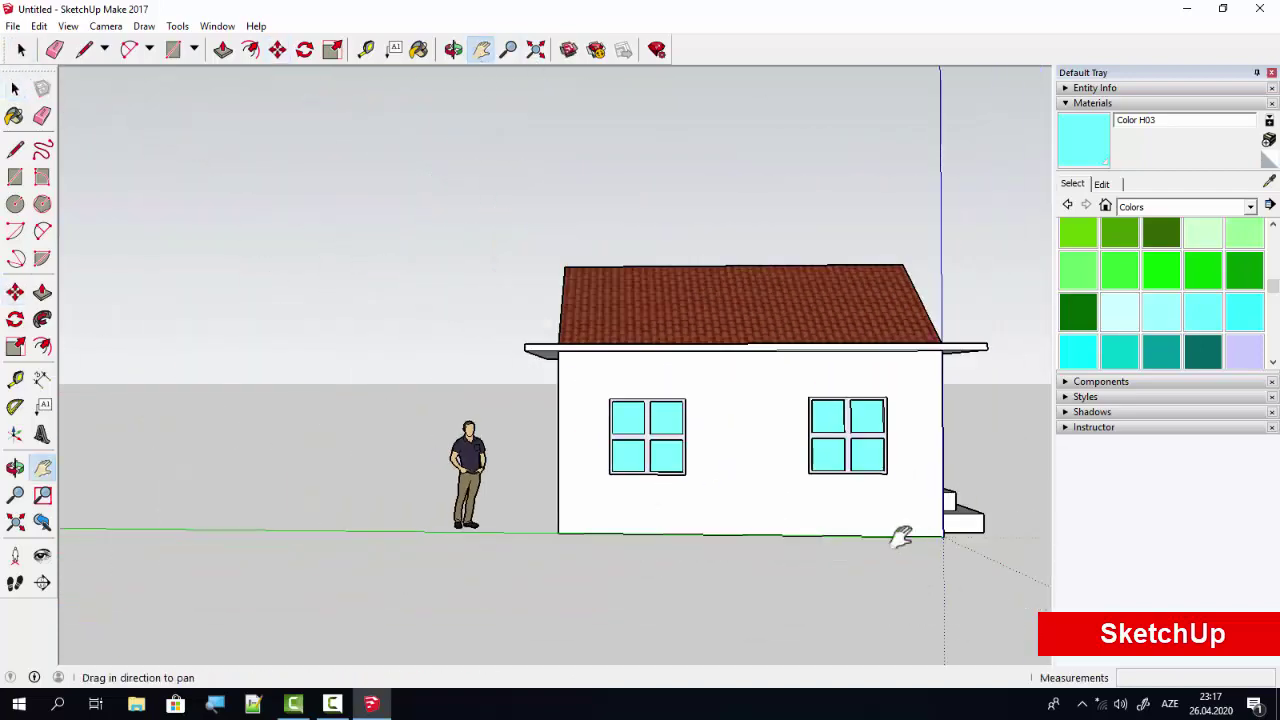
pyautogui.moveTo(901, 537); pyautogui.dragTo(651, 514)
# Sample Brick Antique 01 from the front wall and paint the long side wall with it.
pyautogui.press('o')
pyautogui.moveTo(780, 483); pyautogui.dragTo(515, 477)
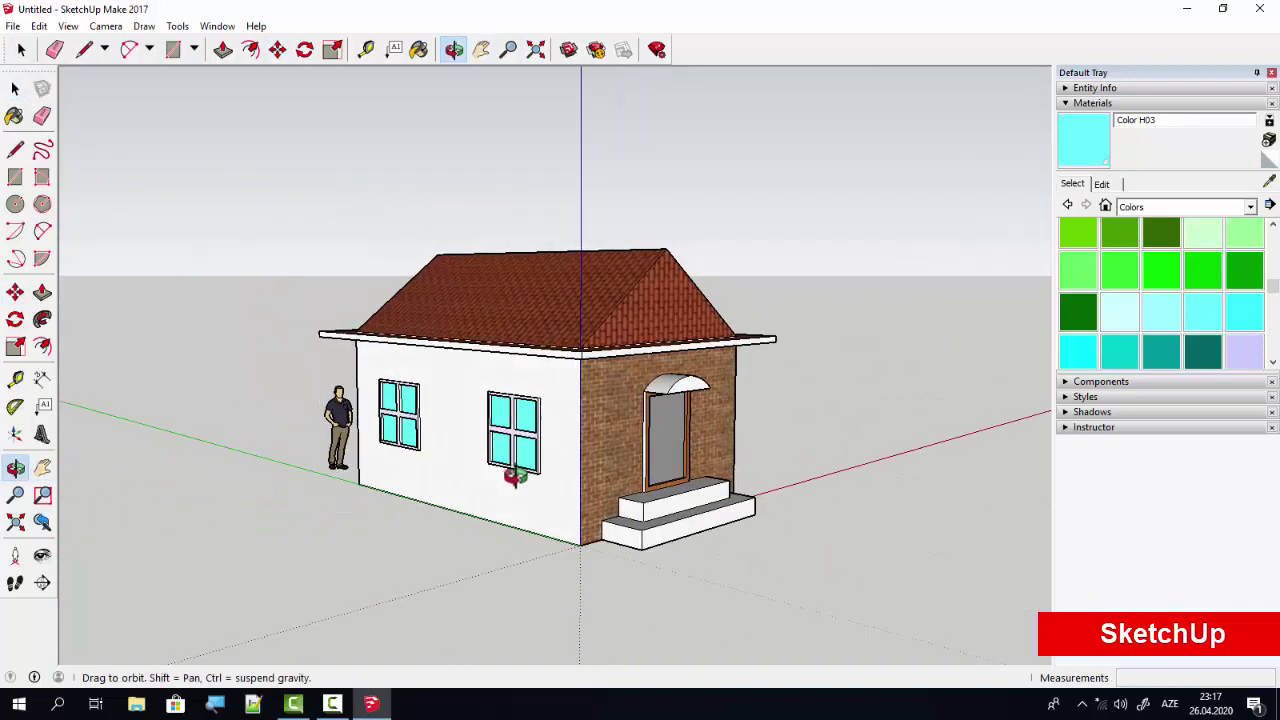
pyautogui.click(1270, 185)
pyautogui.click(610, 388)
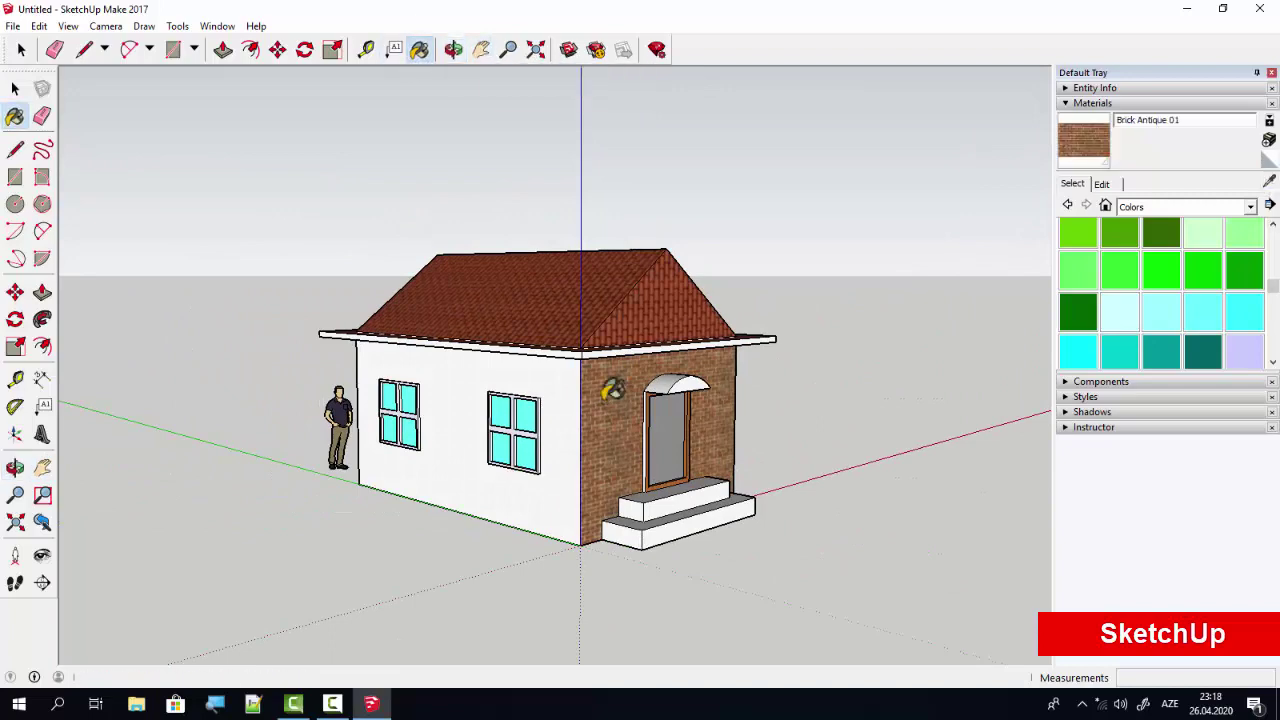
pyautogui.click(573, 378)
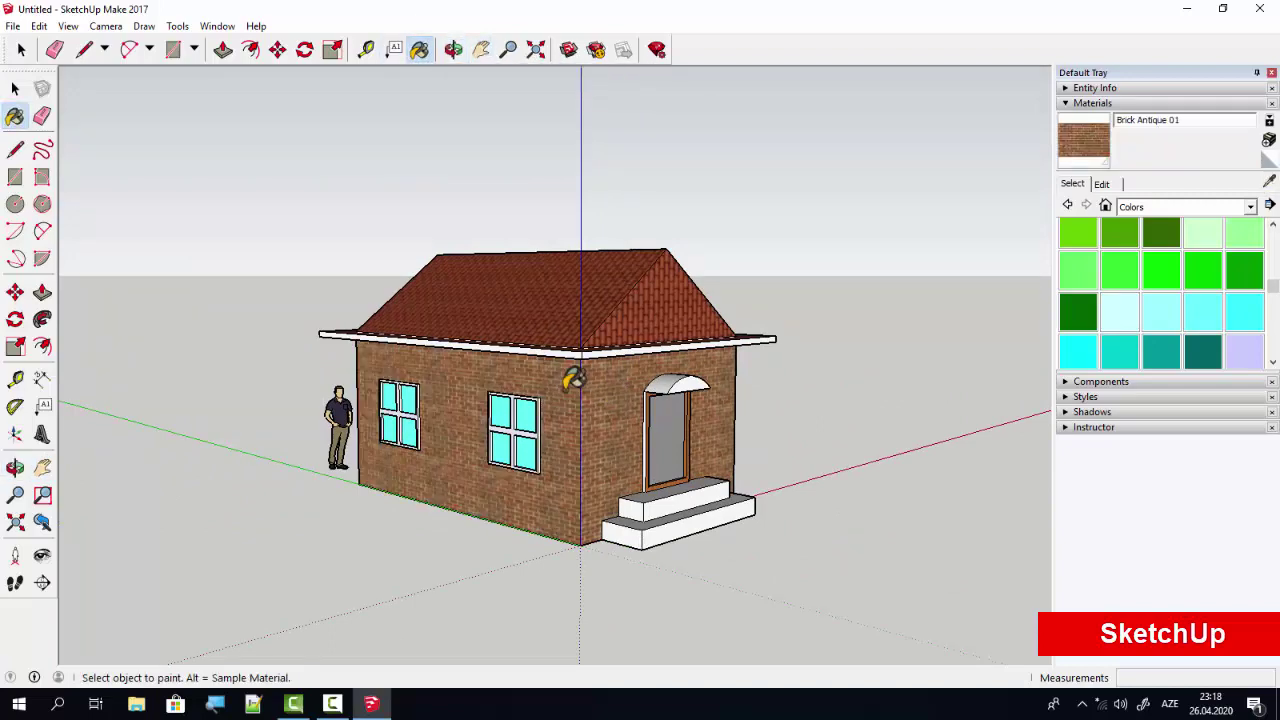
pyautogui.scroll(-2, 573, 378)
pyautogui.press('o')
pyautogui.moveTo(765, 428)
pyautogui.mouseDown()
pyautogui.moveTo(251, 494)
pyautogui.moveTo(565, 512)
pyautogui.moveTo(440, 509)
pyautogui.moveTo(607, 475)
pyautogui.mouseUp()
pyautogui.scroll(3, 607, 475)
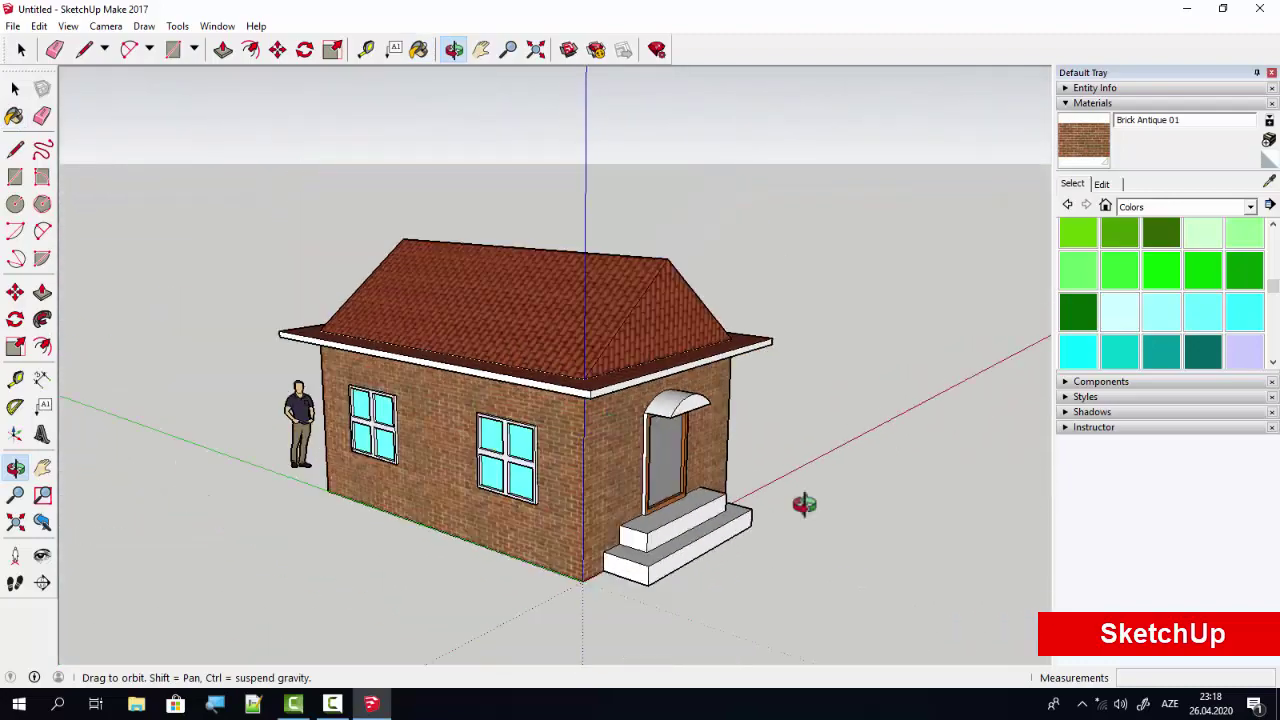
pyautogui.moveTo(805, 504)
pyautogui.mouseDown()
pyautogui.moveTo(443, 471)
pyautogui.moveTo(443, 429)
pyautogui.mouseUp()
pyautogui.scroll(4, 611, 380)
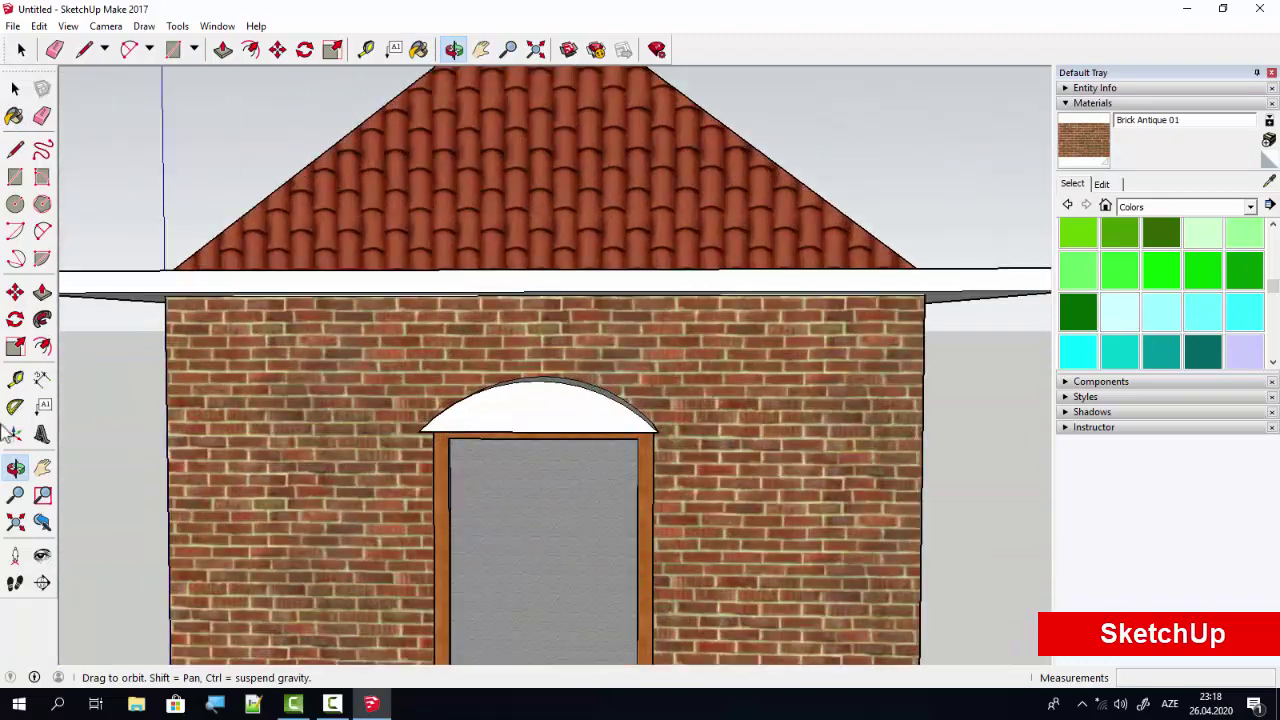
# Create 3D text reading 'Xoş Gəlmisiniz' and place it above the door.
pyautogui.click(42, 434)
pyautogui.write('Xoş Gəlmisiniz')
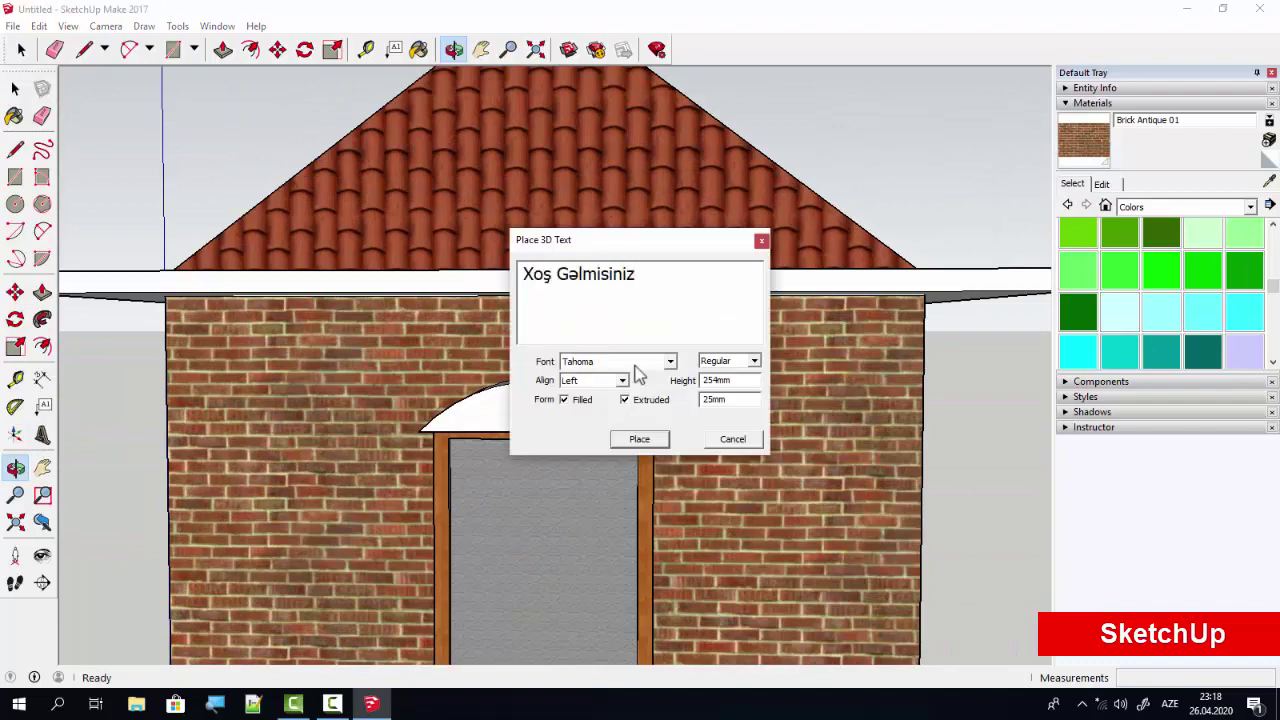
pyautogui.click(639, 438)
pyautogui.scroll(3, 480, 420)
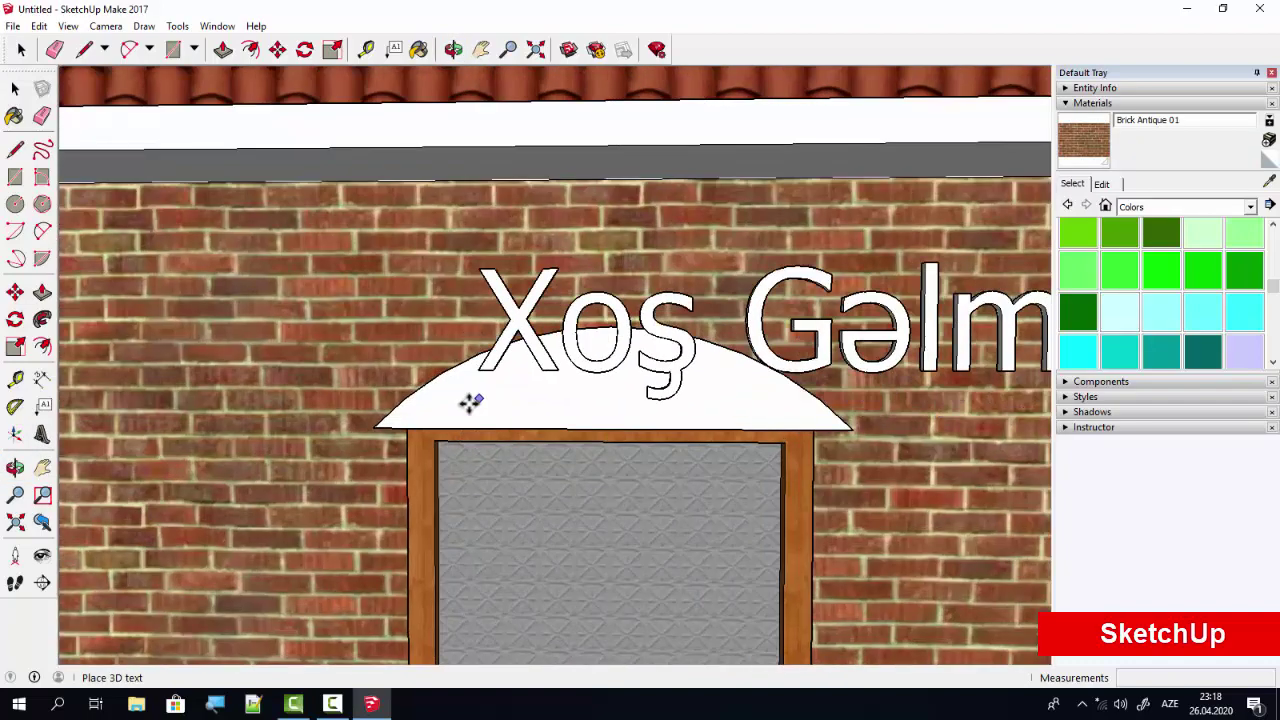
pyautogui.scroll(-2, 418, 437)
pyautogui.scroll(-3, 418, 437)
pyautogui.click(408, 428)
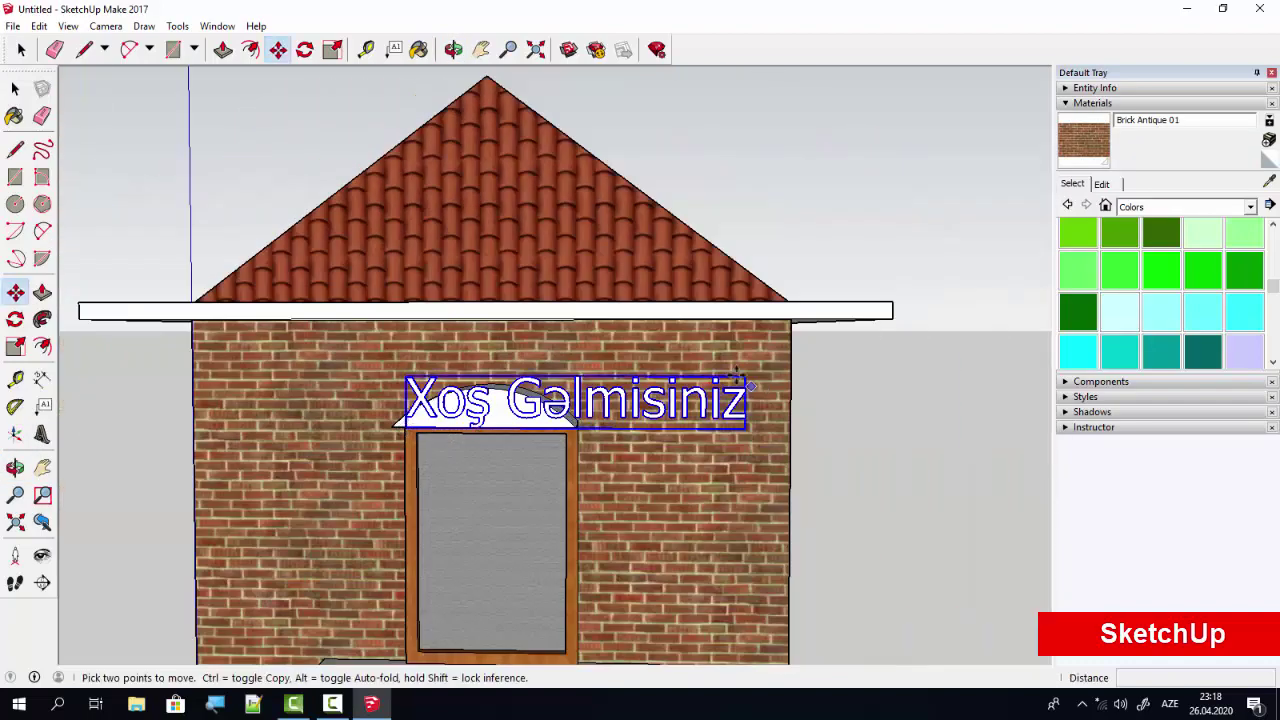
pyautogui.press('space')
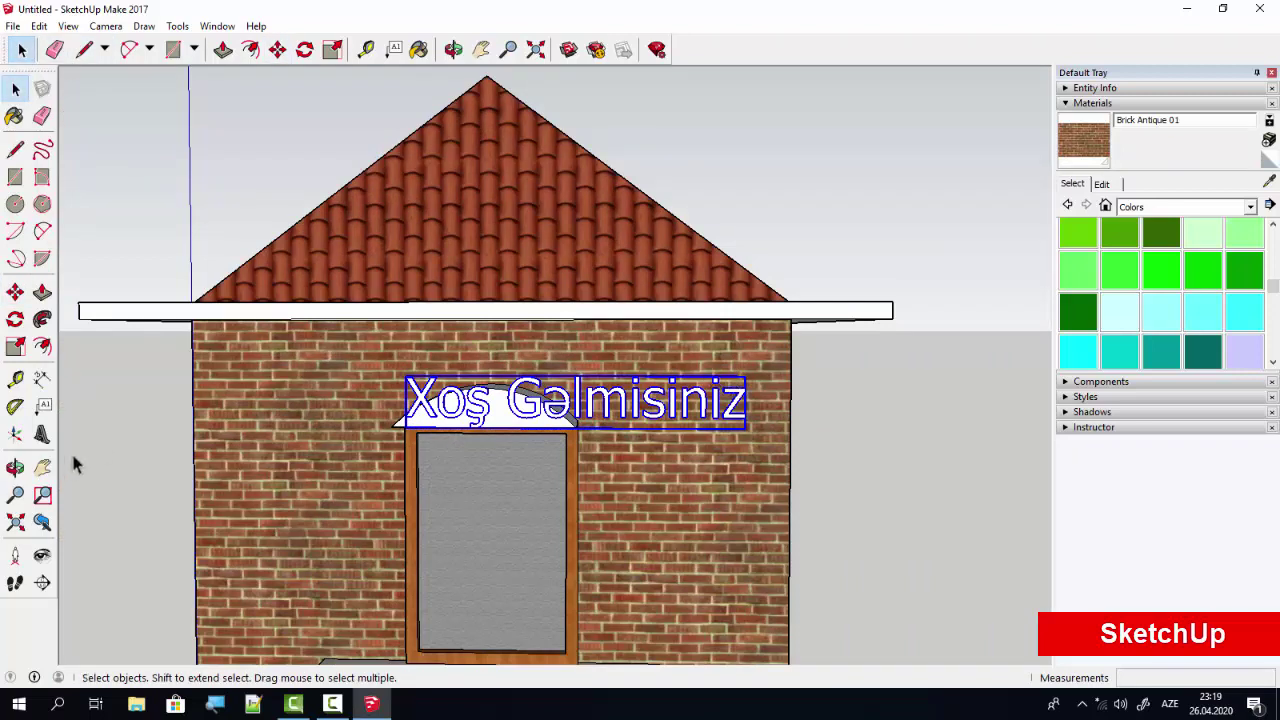
# Scale the welcome text to 0.94 and centre it on the arched canopy.
pyautogui.click(15, 346)
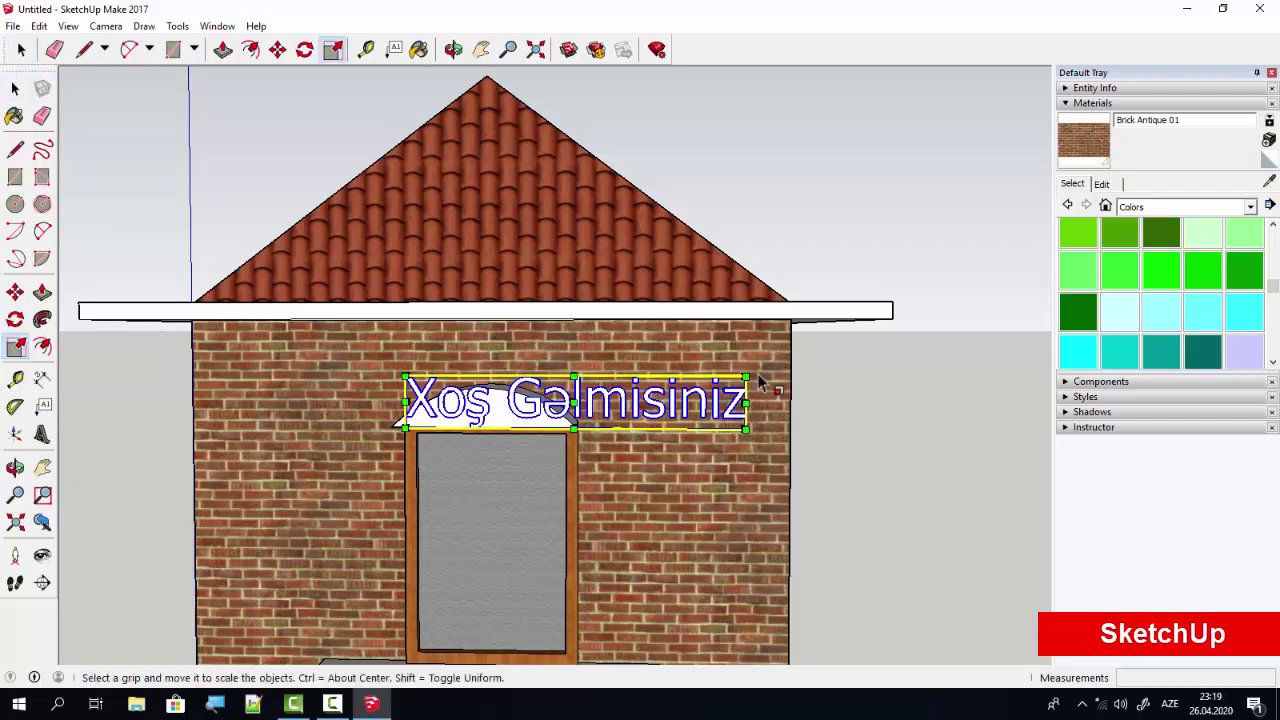
pyautogui.moveTo(758, 381); pyautogui.dragTo(203, 381)
pyautogui.scroll(3, 526, 430)
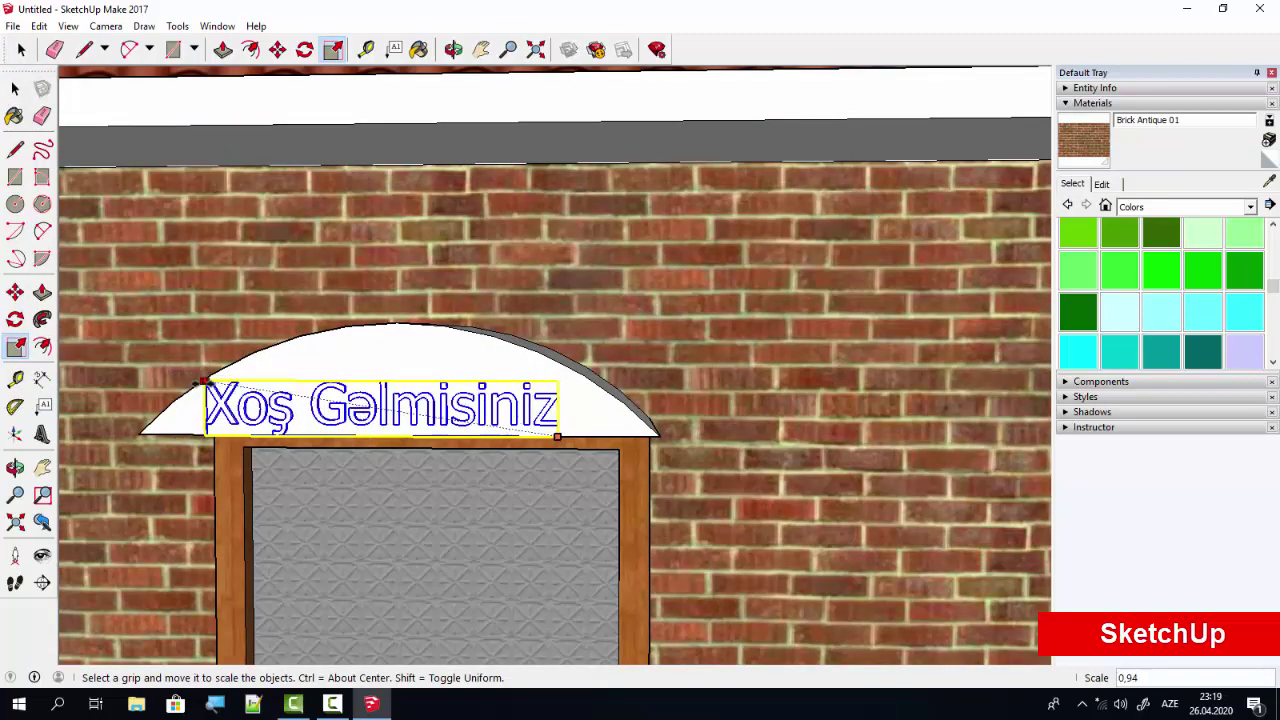
pyautogui.press('m')
pyautogui.click(423, 414)
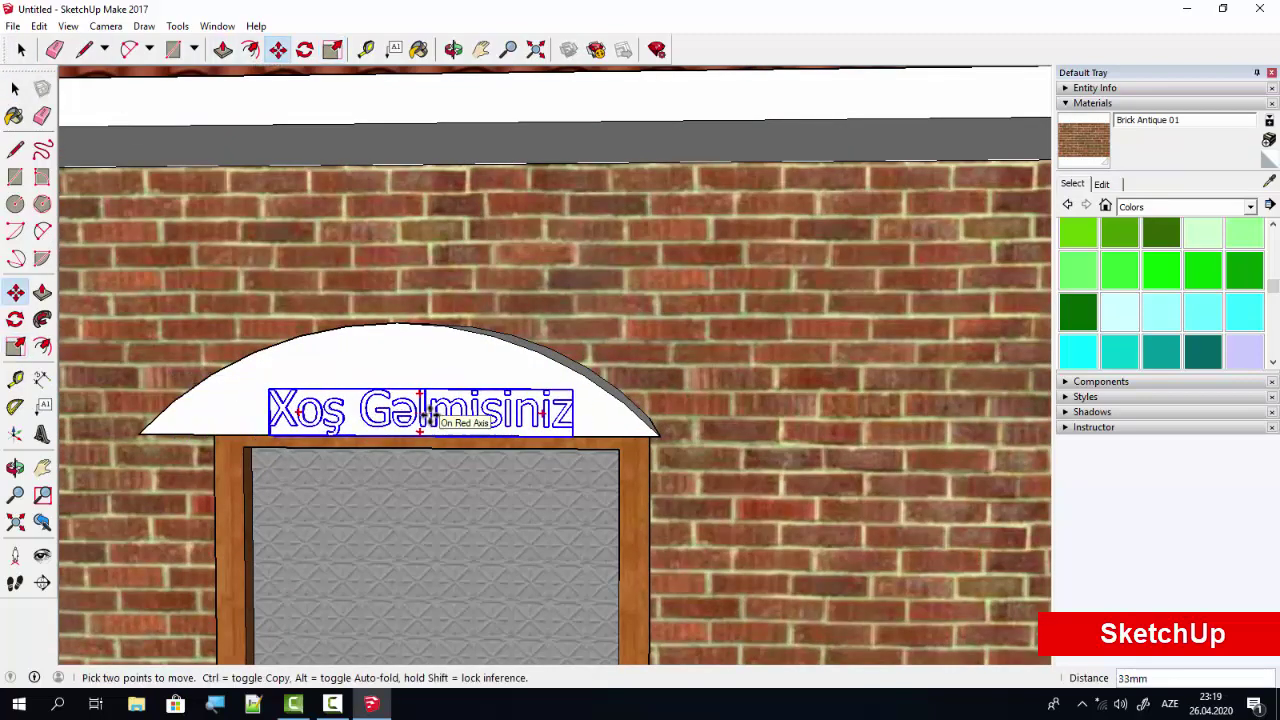
pyautogui.click(425, 414)
# Paint the welcome text red with Color A05, then view the whole house front.
pyautogui.click(20, 50)
pyautogui.scroll(3, 1160, 290)
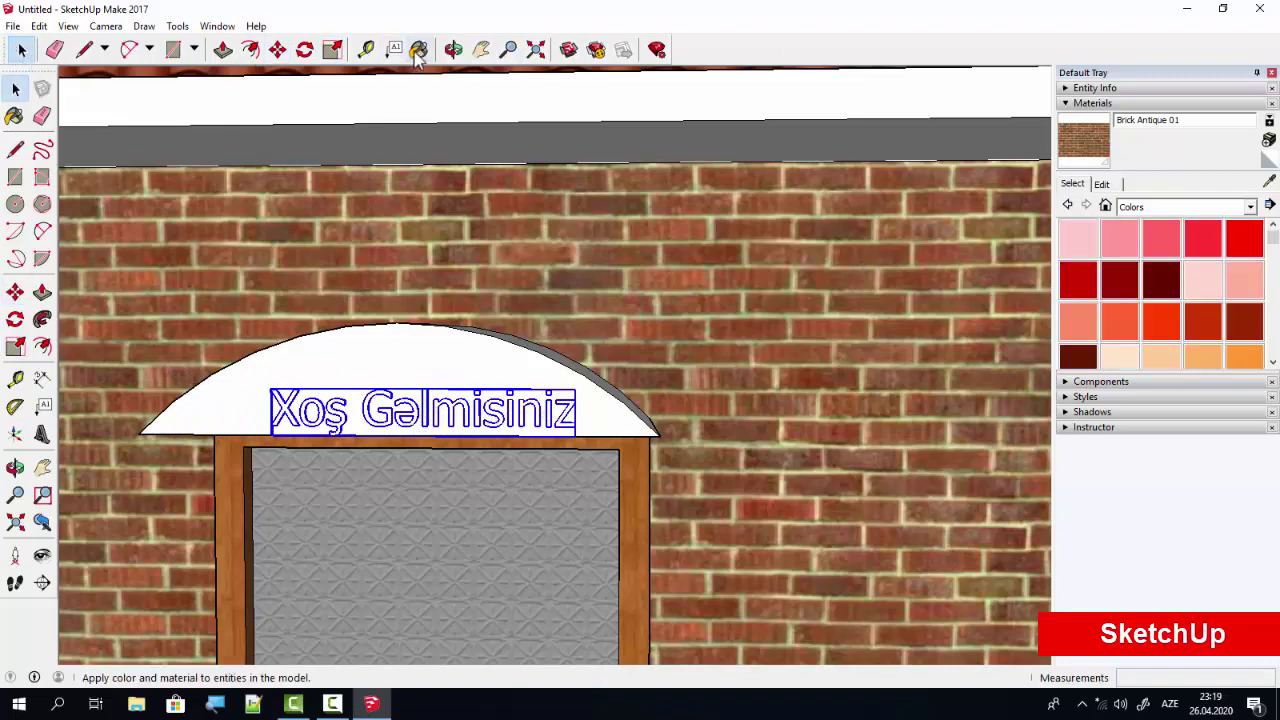
pyautogui.click(1245, 250)
pyautogui.click(514, 414)
pyautogui.scroll(-2, 514, 414)
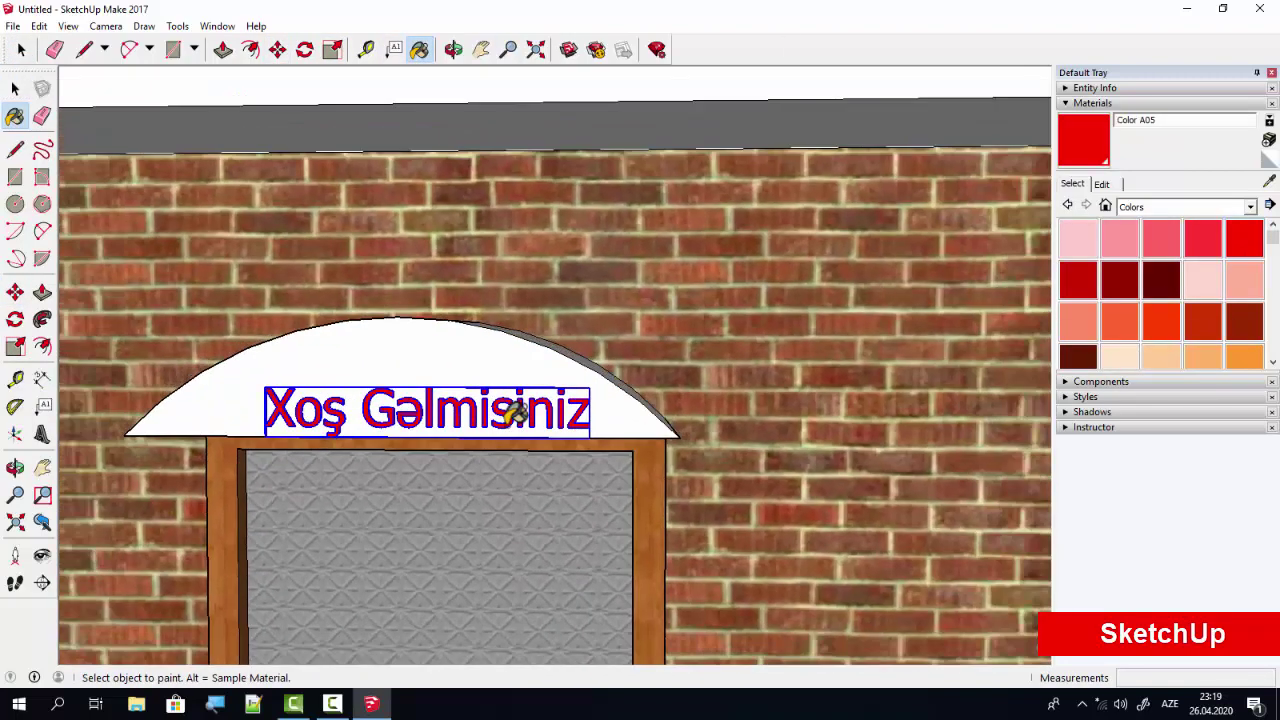
pyautogui.scroll(-5, 530, 470)
pyautogui.keyDown('shift'); pyautogui.moveTo(523, 443); pyautogui.dragTo(650, 415, button='middle'); pyautogui.keyUp('shift')
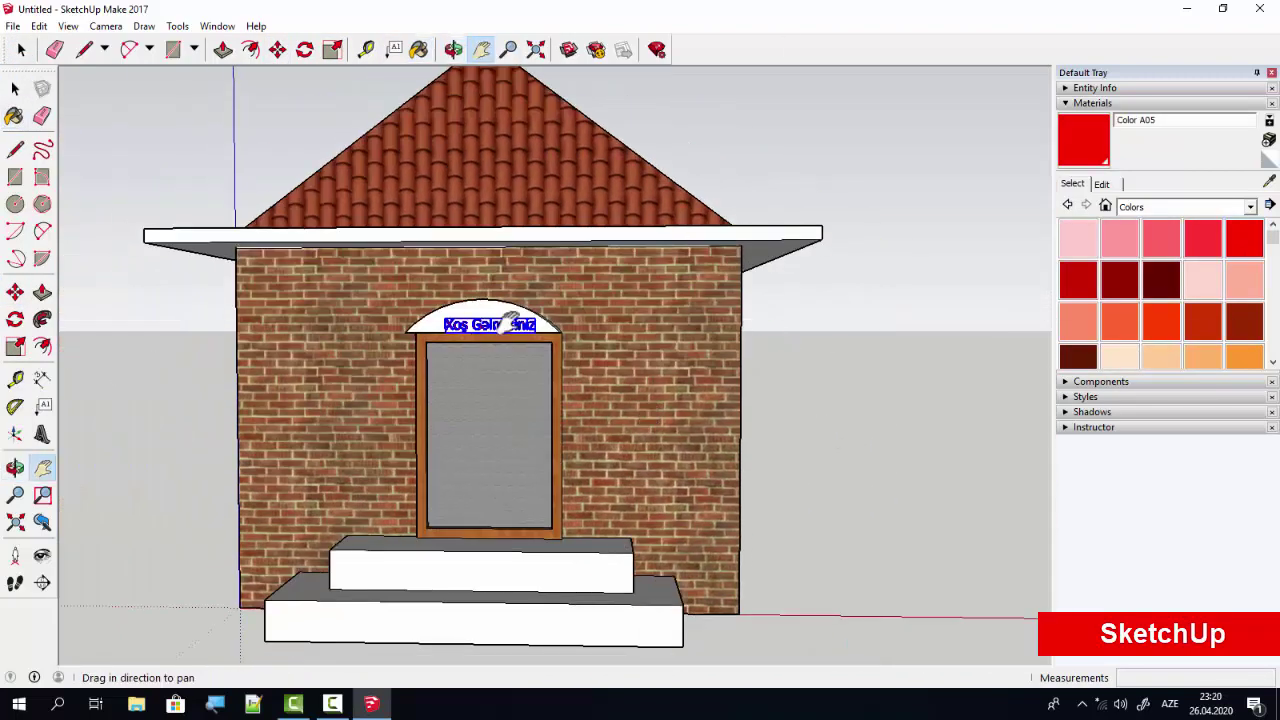
pyautogui.scroll(3, 515, 322)
pyautogui.moveTo(515, 322)
pyautogui.mouseDown(button='middle')
pyautogui.moveTo(243, 340)
pyautogui.moveTo(677, 386)
pyautogui.mouseUp(button='middle')
pyautogui.scroll(3, 243, 340)
pyautogui.scroll(-2, 243, 340)
pyautogui.scroll(-1, 243, 340)
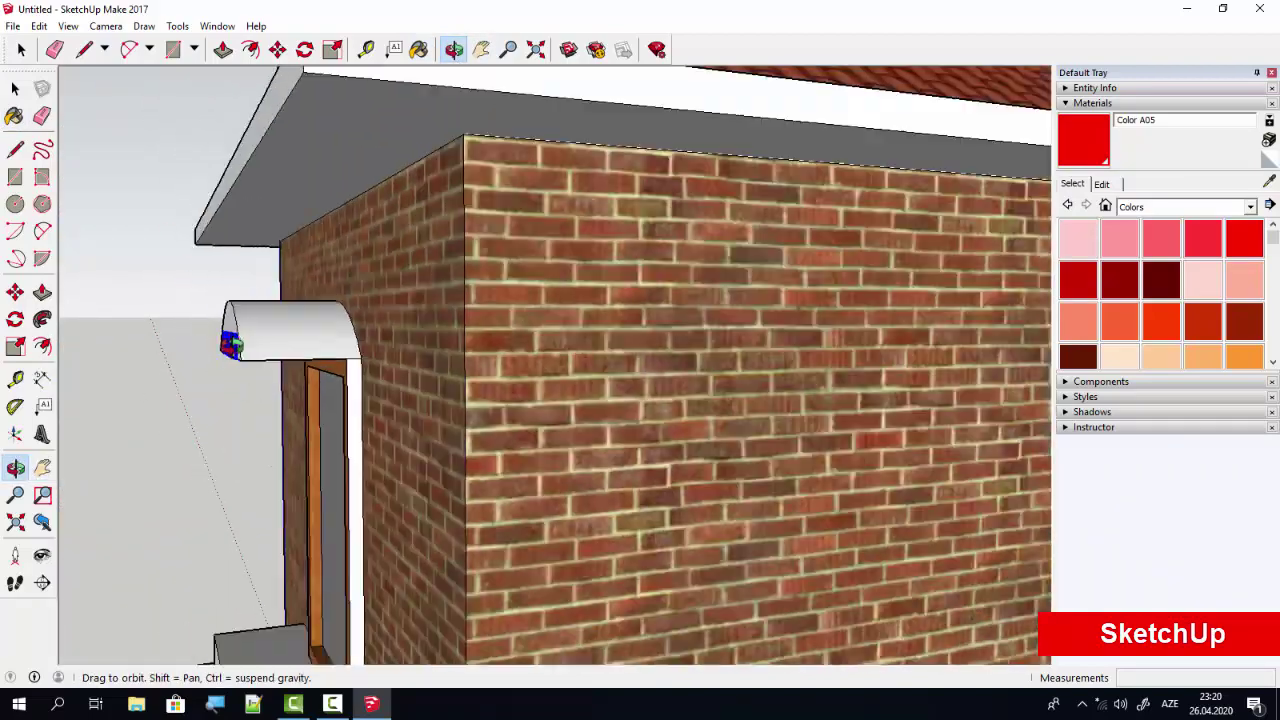
pyautogui.scroll(1, 567, 393)
pyautogui.scroll(3, 567, 393)
pyautogui.scroll(-1, 567, 393)
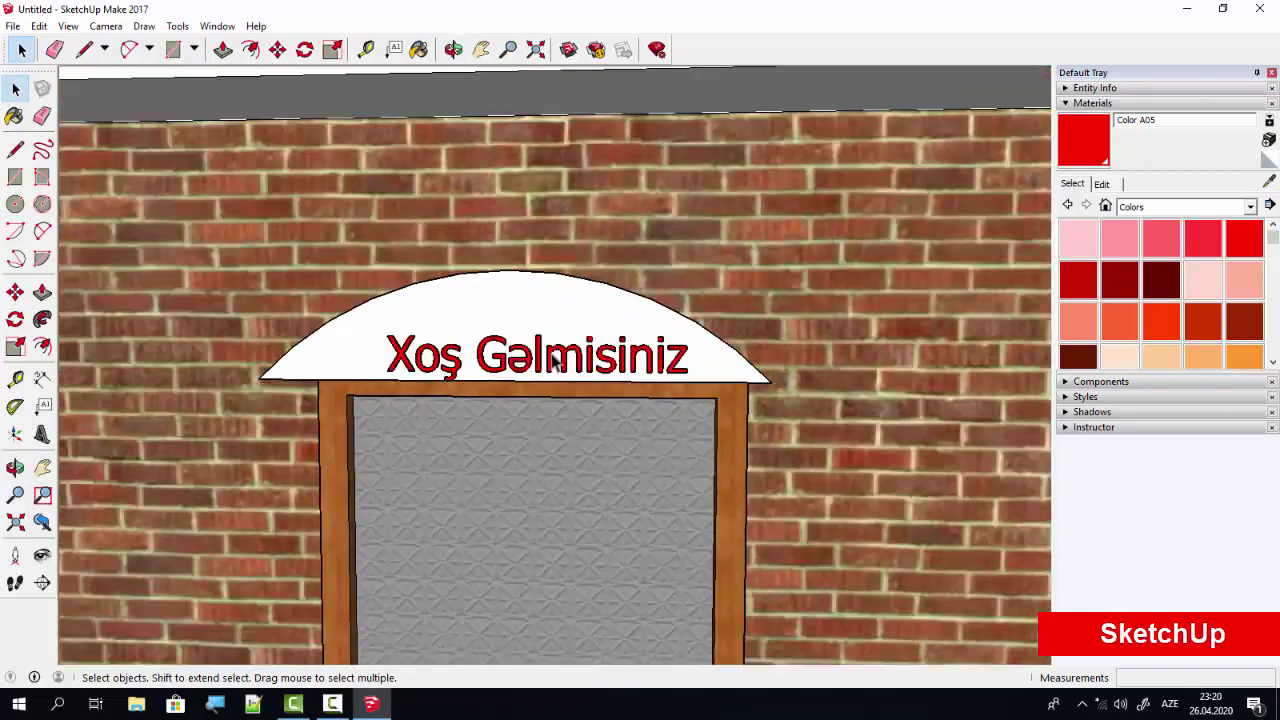
pyautogui.scroll(-4, 849, 398)
pyautogui.moveTo(849, 398)
pyautogui.mouseDown(button='middle')
pyautogui.moveTo(585, 453)
pyautogui.moveTo(503, 427)
pyautogui.mouseUp(button='middle')
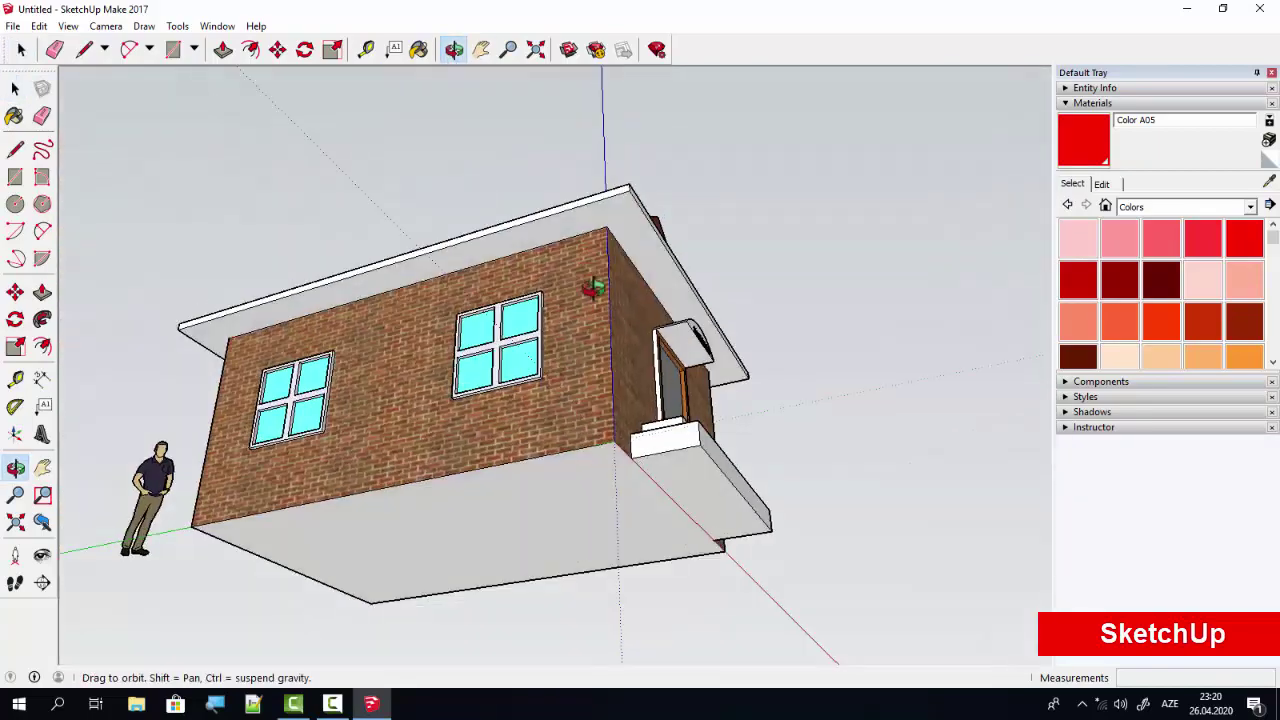